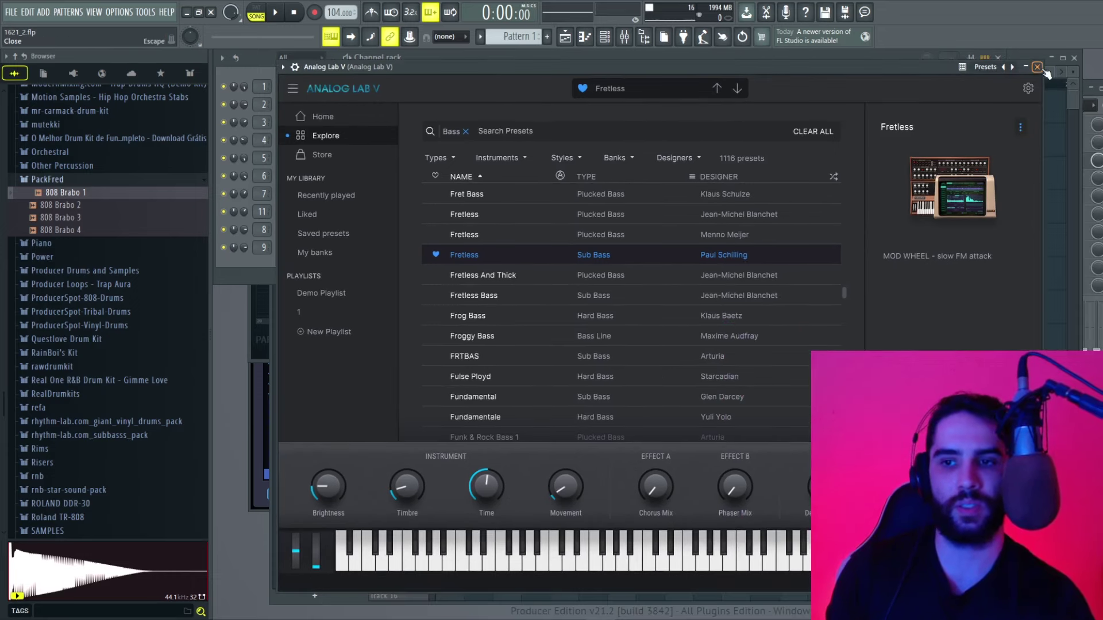
Step: Close the Analog Lab V window, then audition both Kontakt channels and examine their loaded instruments
{"action": "left_click", "coordinate": [1037, 67]}
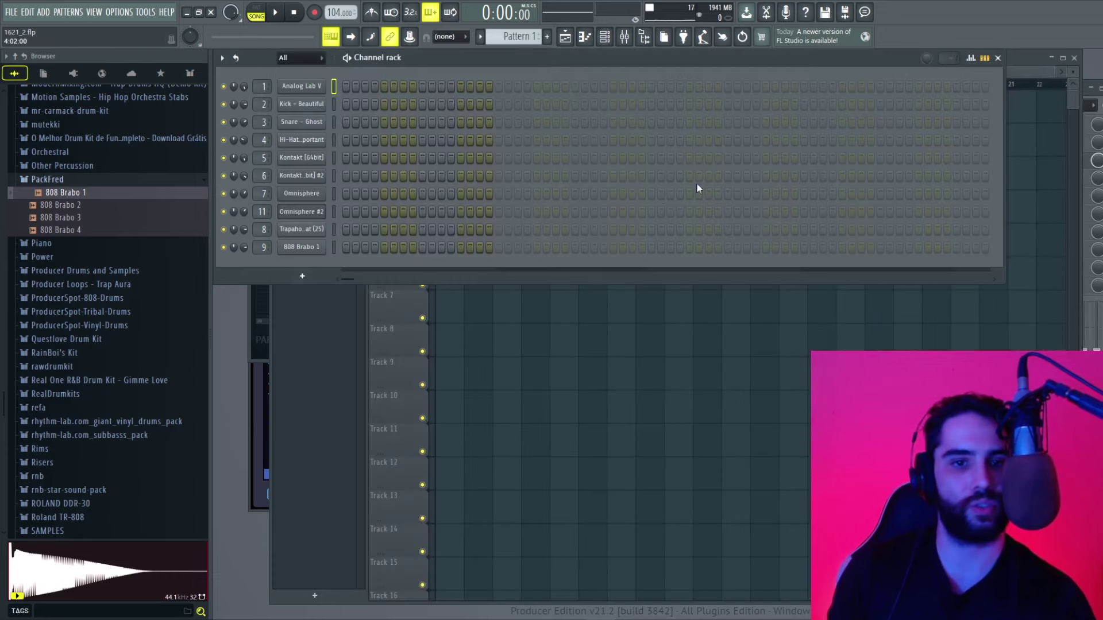
{"action": "left_click", "coordinate": [333, 157]}
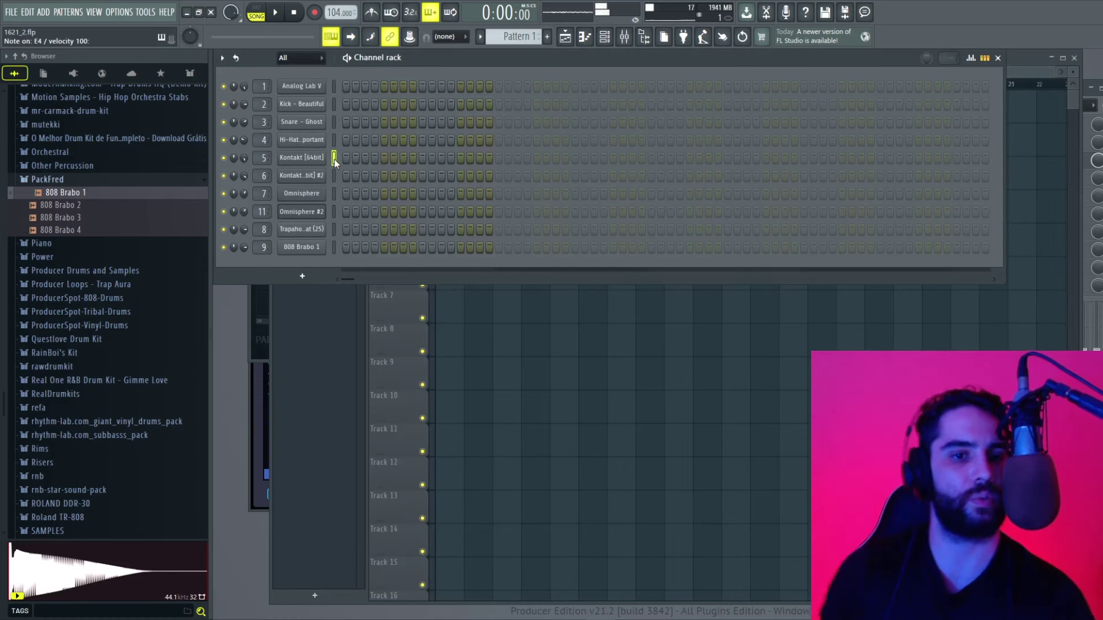
{"action": "left_click", "coordinate": [306, 160]}
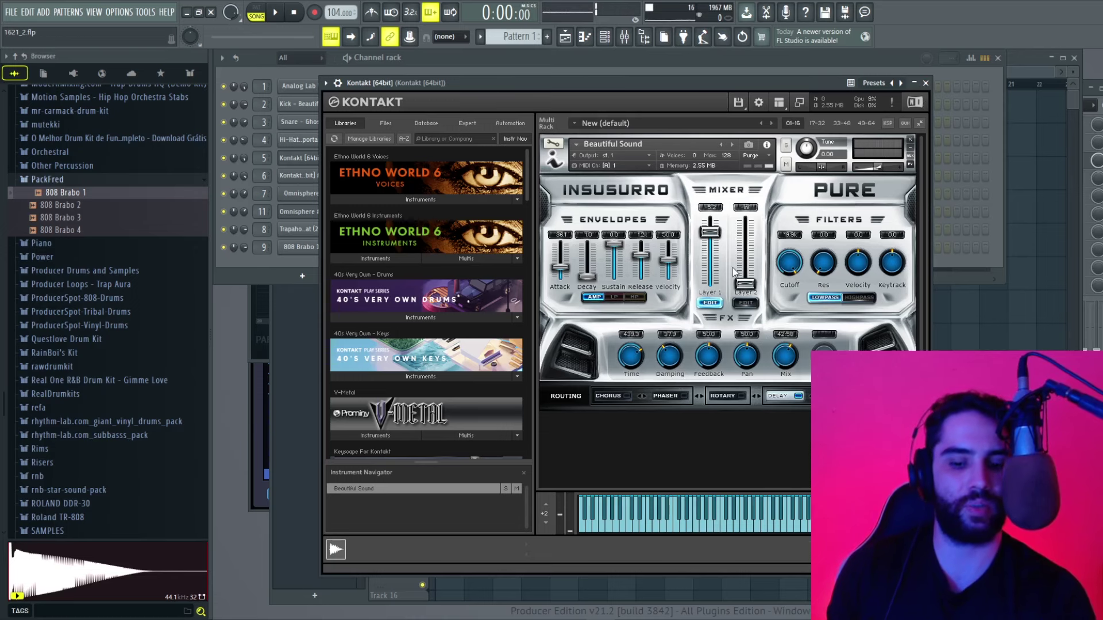
{"action": "left_click", "coordinate": [925, 83]}
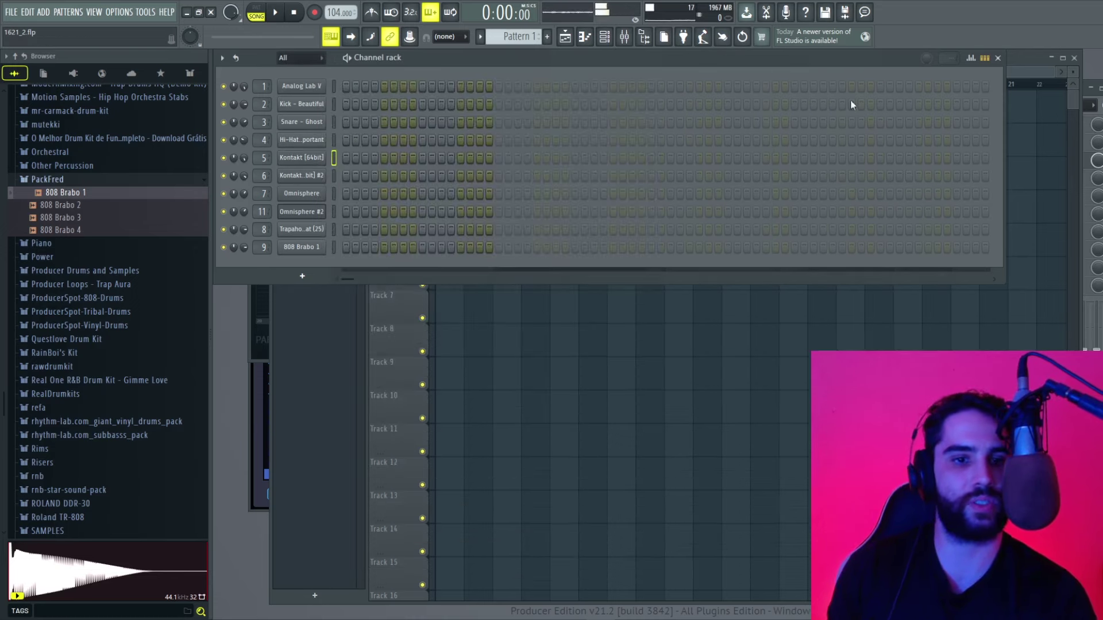
{"action": "left_click", "coordinate": [333, 176]}
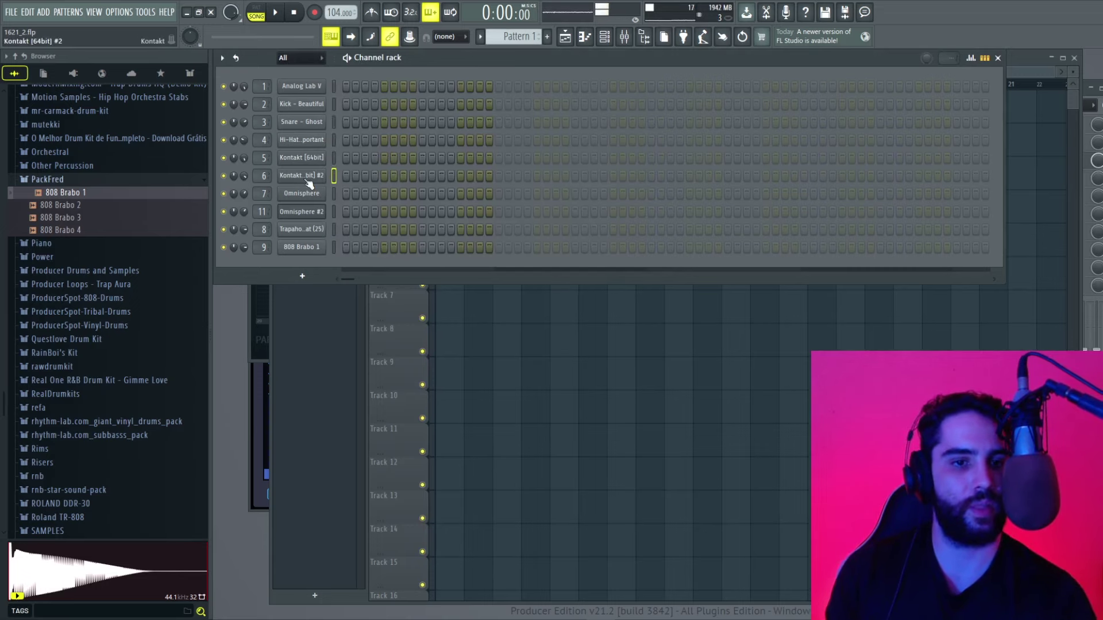
{"action": "left_click", "coordinate": [307, 180]}
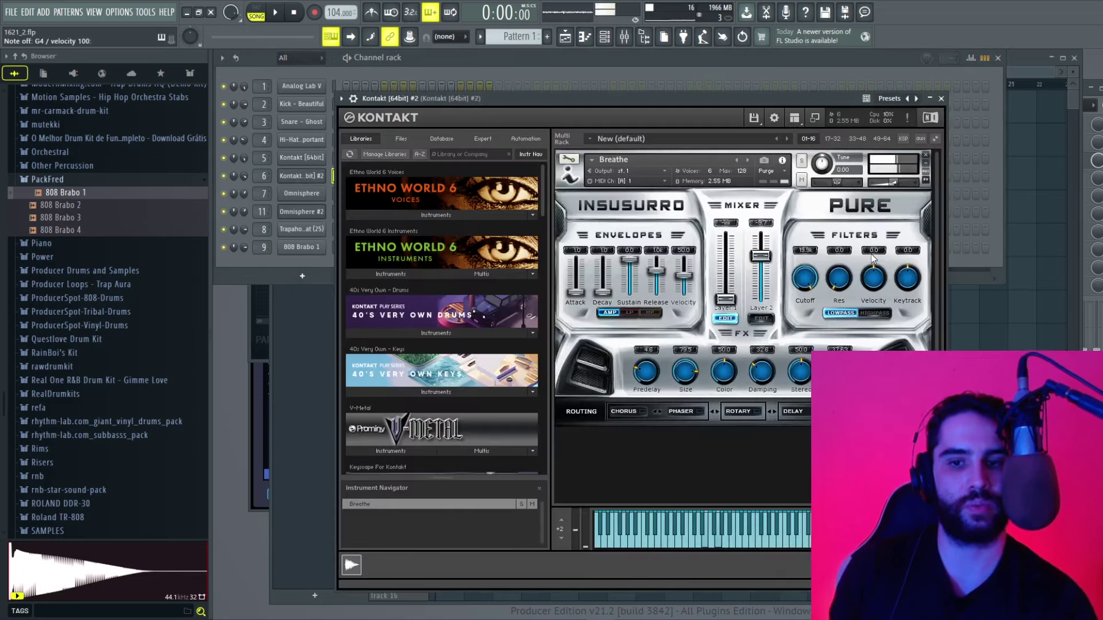
{"action": "left_click", "coordinate": [941, 98]}
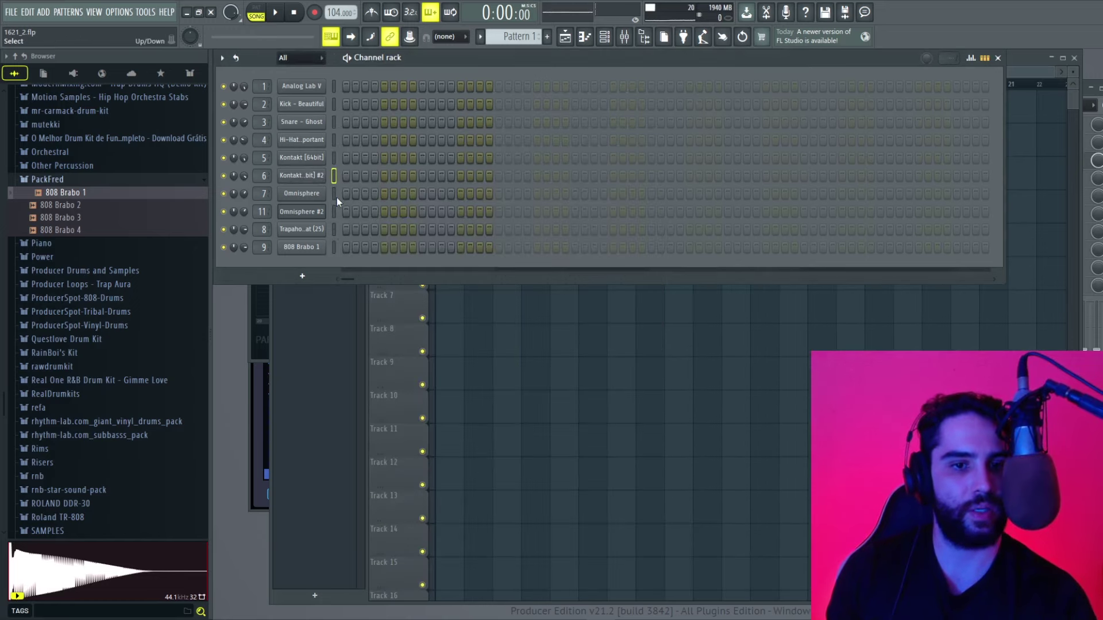
Step: Examine the patches loaded in the Omnisphere and Omnisphere #2 channels and return to the channel rack
{"action": "left_click", "coordinate": [311, 196]}
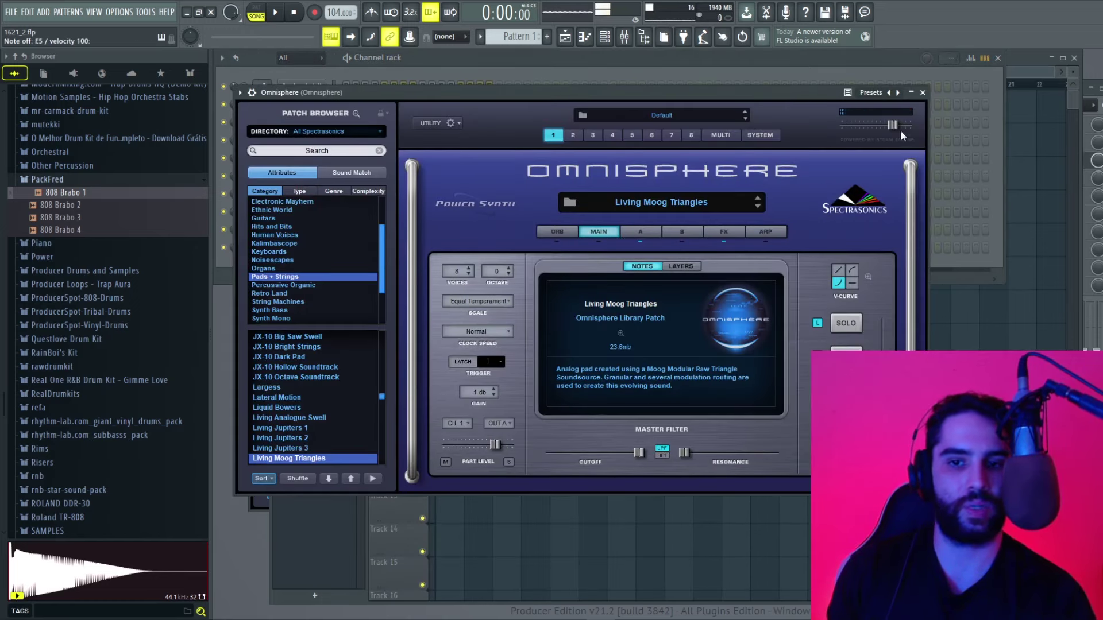
{"action": "left_click", "coordinate": [922, 94]}
{"action": "left_click", "coordinate": [310, 212]}
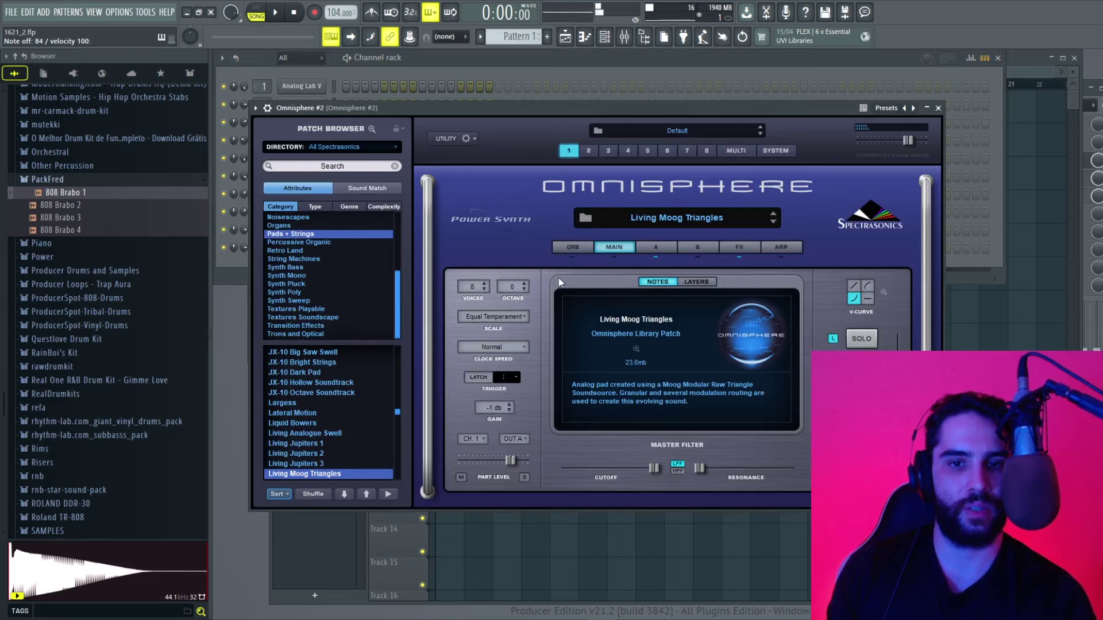
{"action": "left_click_drag", "start_coordinate": [526, 119], "coordinate": [688, 158]}
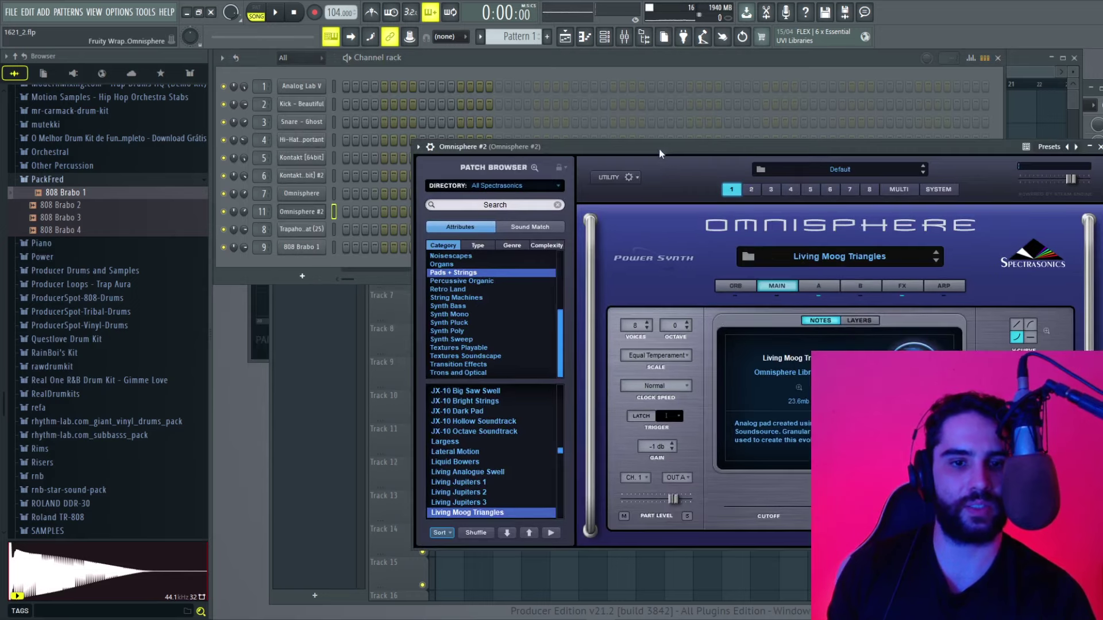
{"action": "left_click", "coordinate": [332, 201]}
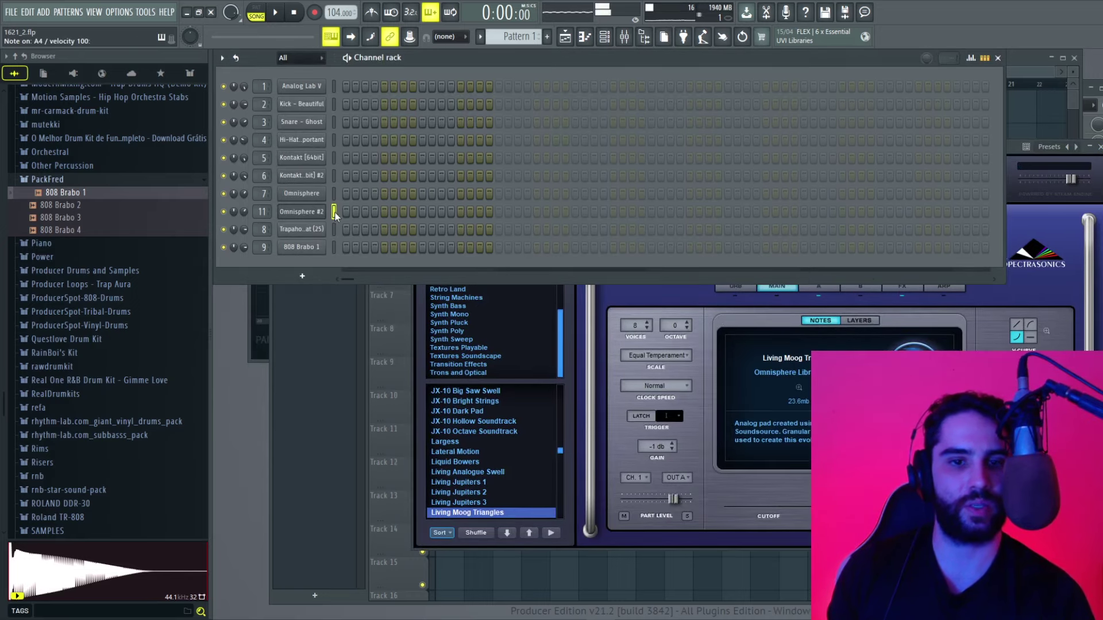
Step: Examine the Tremolator effect on the Omnisphere #2 mixer track, then close the mixer and the effect window
{"action": "left_click", "coordinate": [624, 38]}
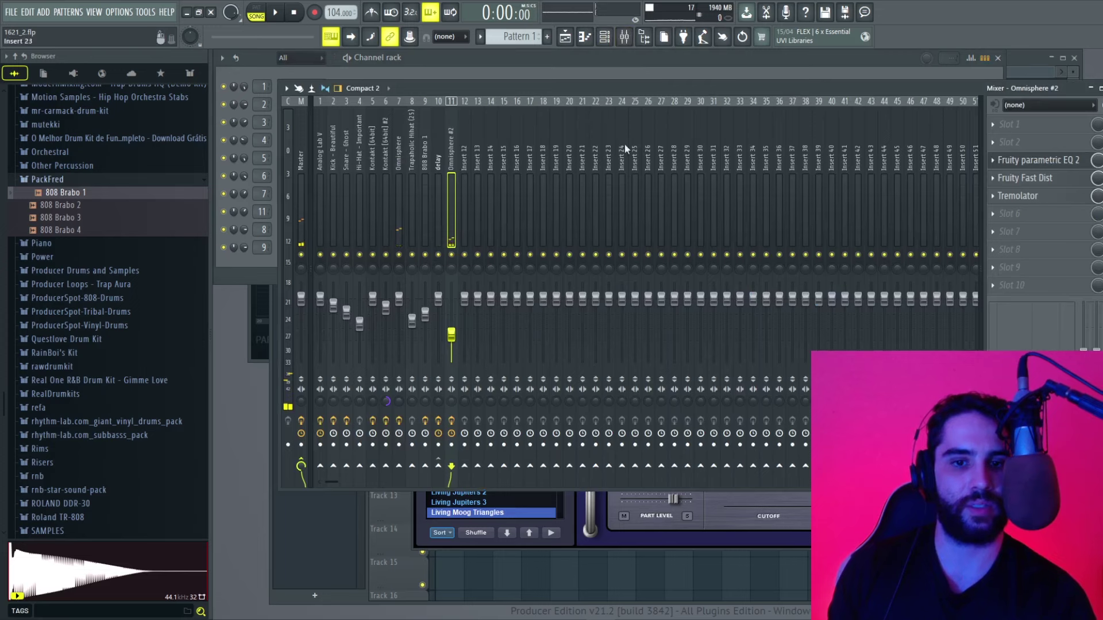
{"action": "left_click", "coordinate": [1018, 196]}
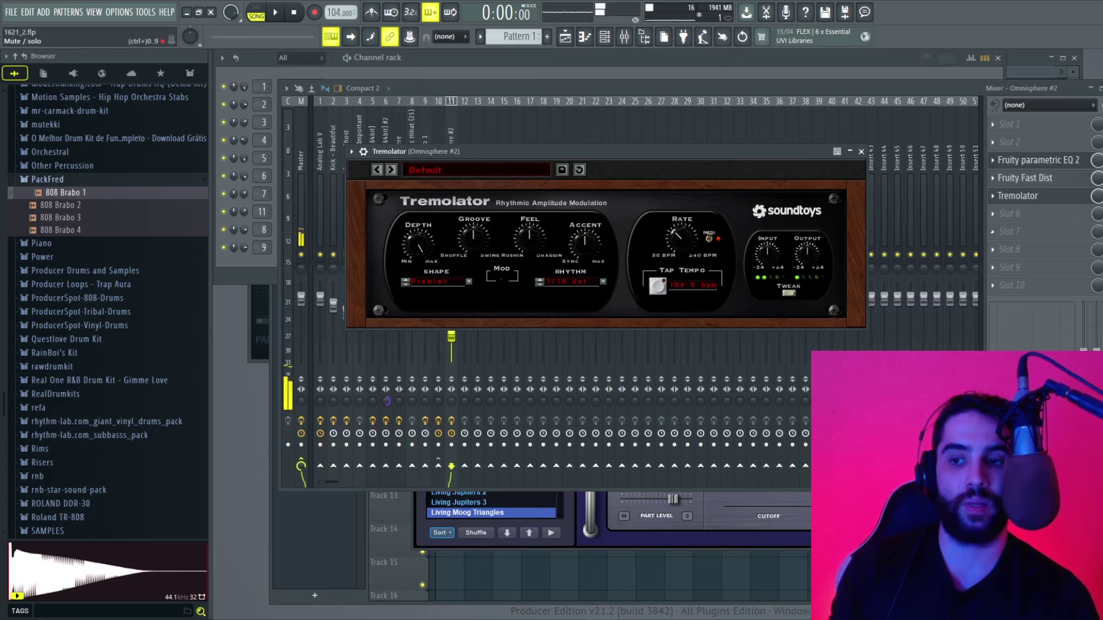
{"action": "key", "text": "Escape"}
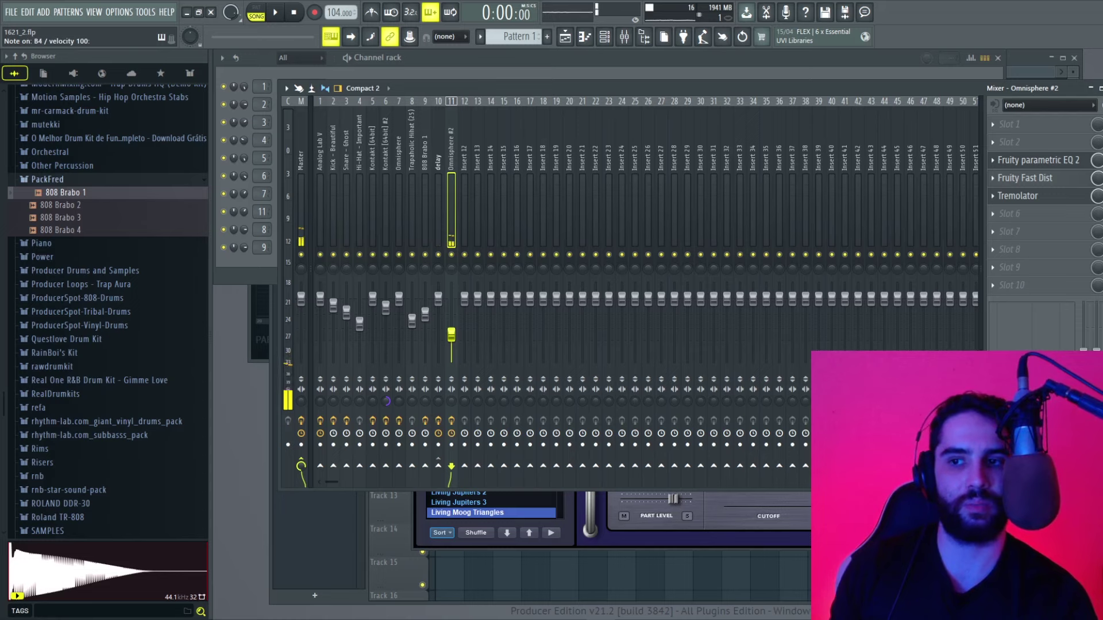
{"action": "key", "text": "F9"}
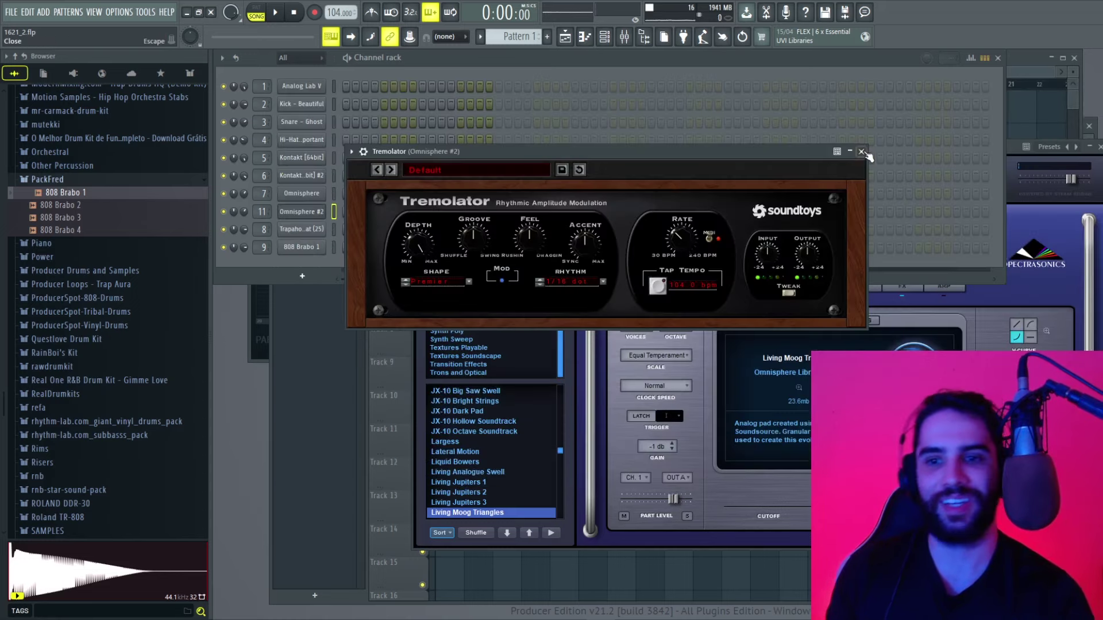
{"action": "left_click", "coordinate": [861, 151]}
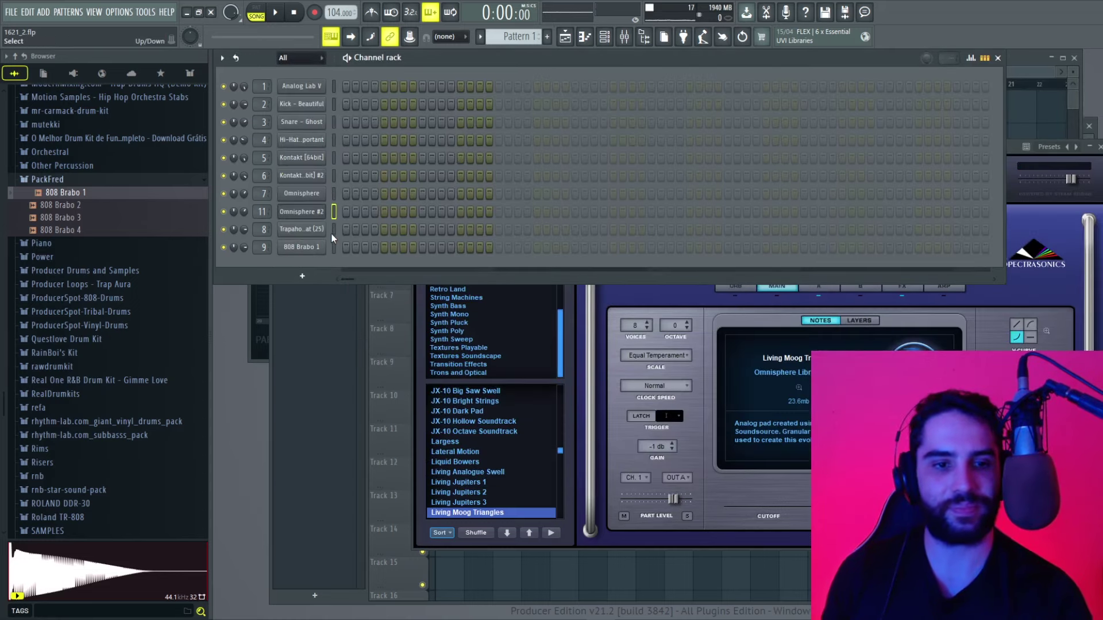
Step: Audition the hi-hat and 808 Brabo 1 channels, then close the Omnisphere #2 window
{"action": "left_click", "coordinate": [333, 140]}
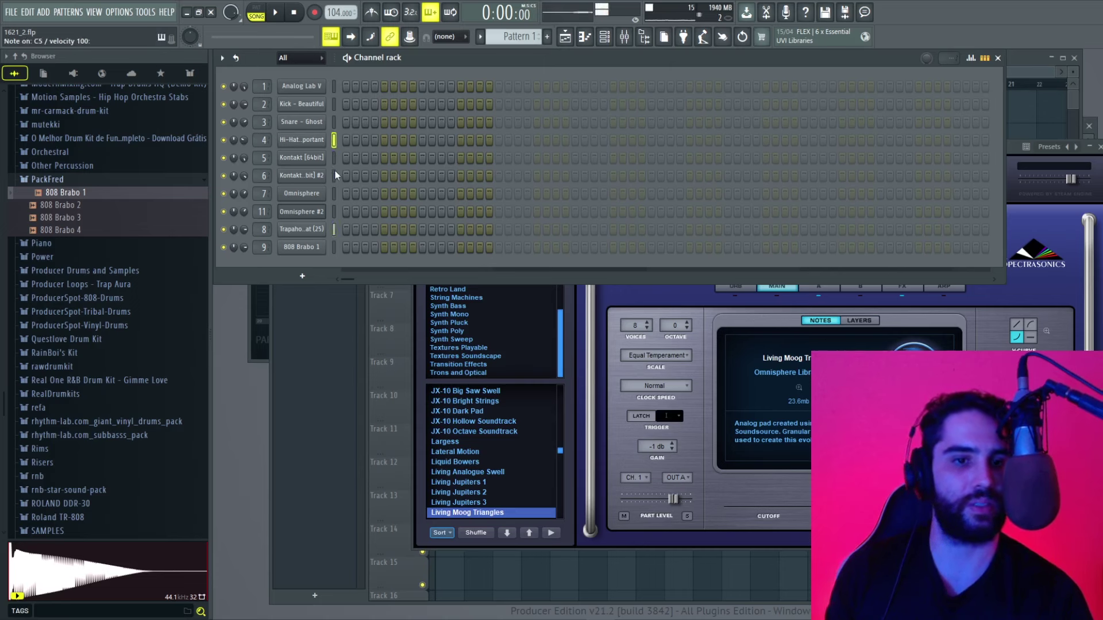
{"action": "left_click", "coordinate": [333, 248]}
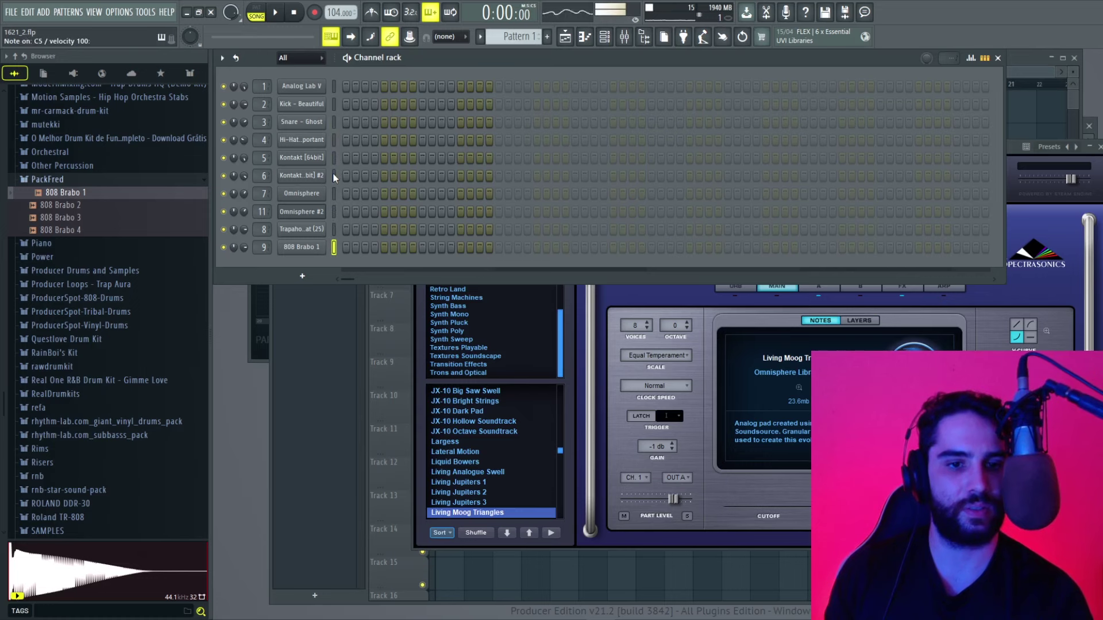
{"action": "left_click", "coordinate": [301, 211]}
{"action": "left_click", "coordinate": [302, 212]}
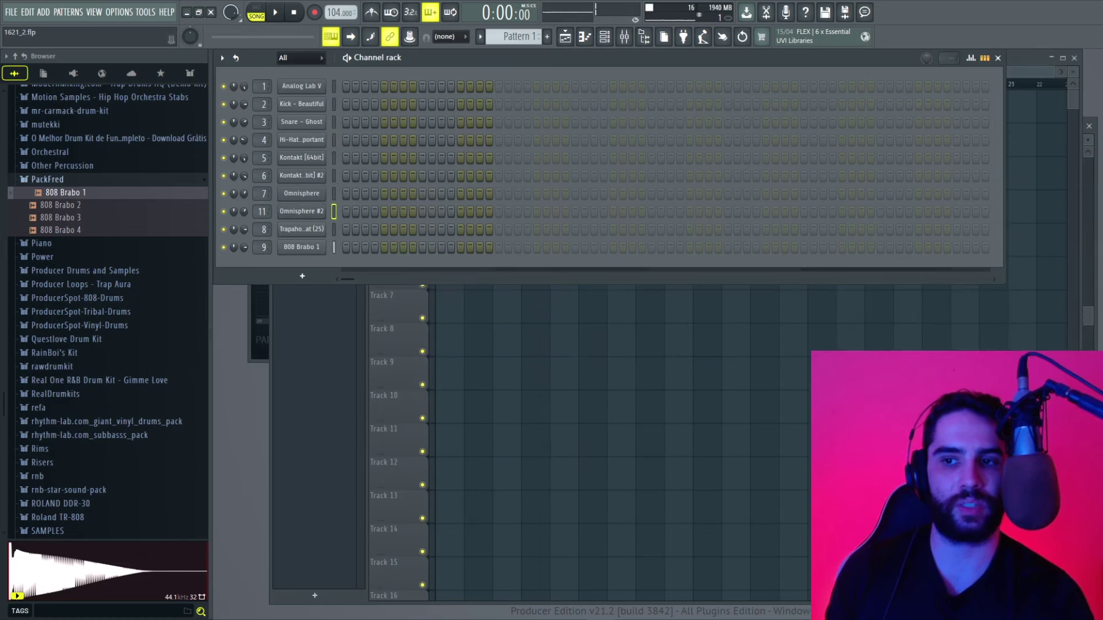
Step: Place a Pattern 1 clip at bar 1 on Track 1 of the playlist
{"action": "left_click", "coordinate": [564, 36]}
{"action": "left_click", "coordinate": [468, 101]}
{"action": "left_click_drag", "start_coordinate": [468, 100], "coordinate": [442, 100]}
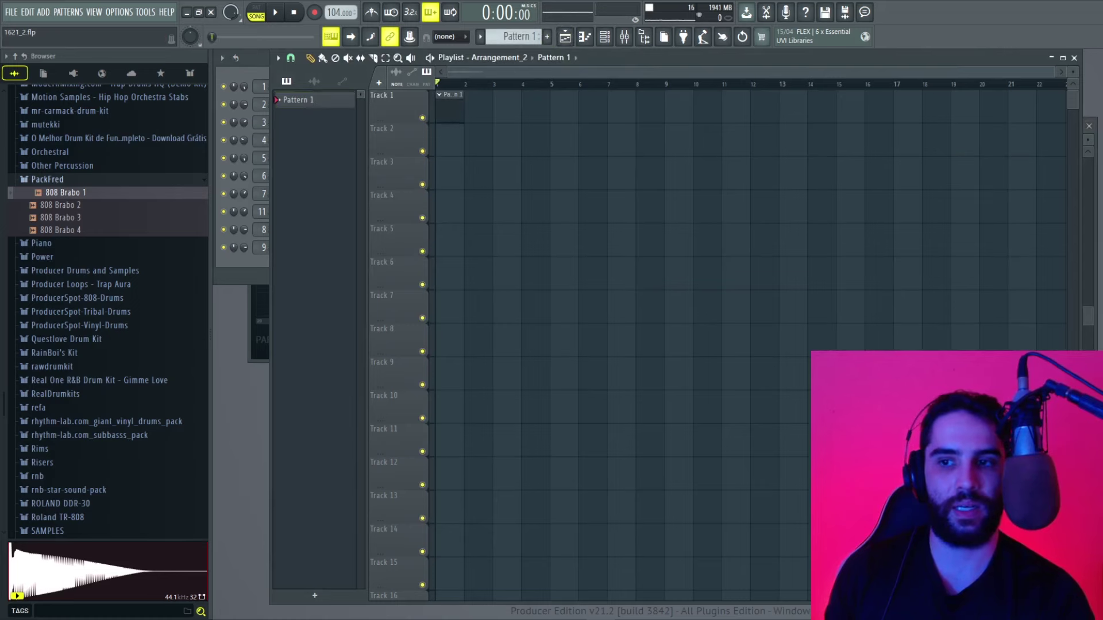
Step: Open the piano roll for the Analog Lab V channel and set the scale highlighting root note to G#
{"action": "left_click", "coordinate": [328, 95]}
{"action": "right_click", "coordinate": [327, 91]}
{"action": "left_click", "coordinate": [348, 86]}
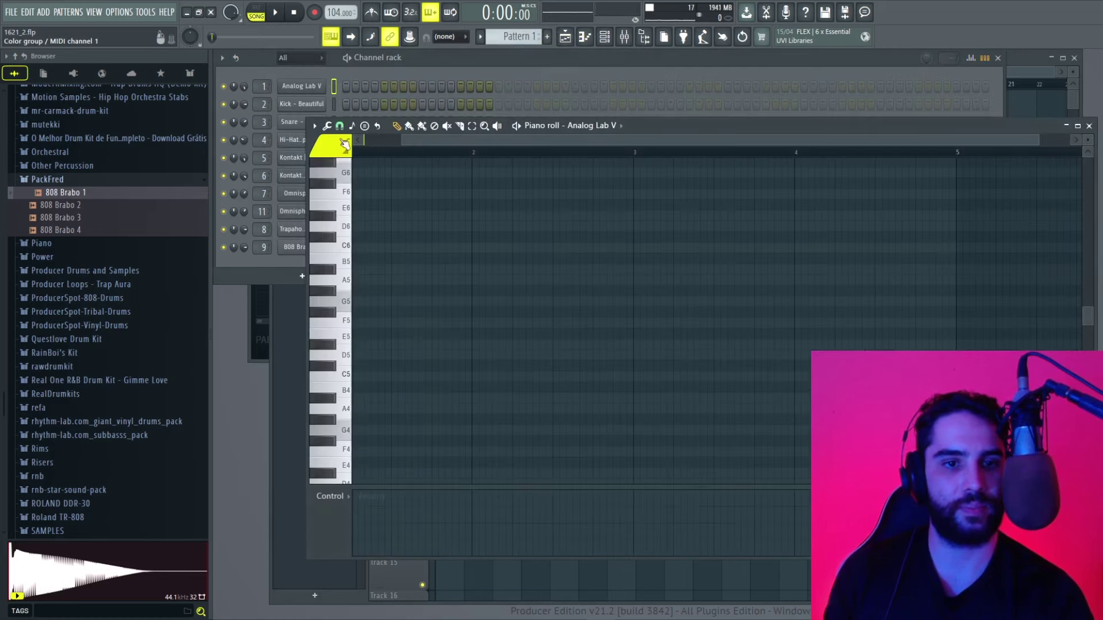
{"action": "left_click", "coordinate": [352, 126]}
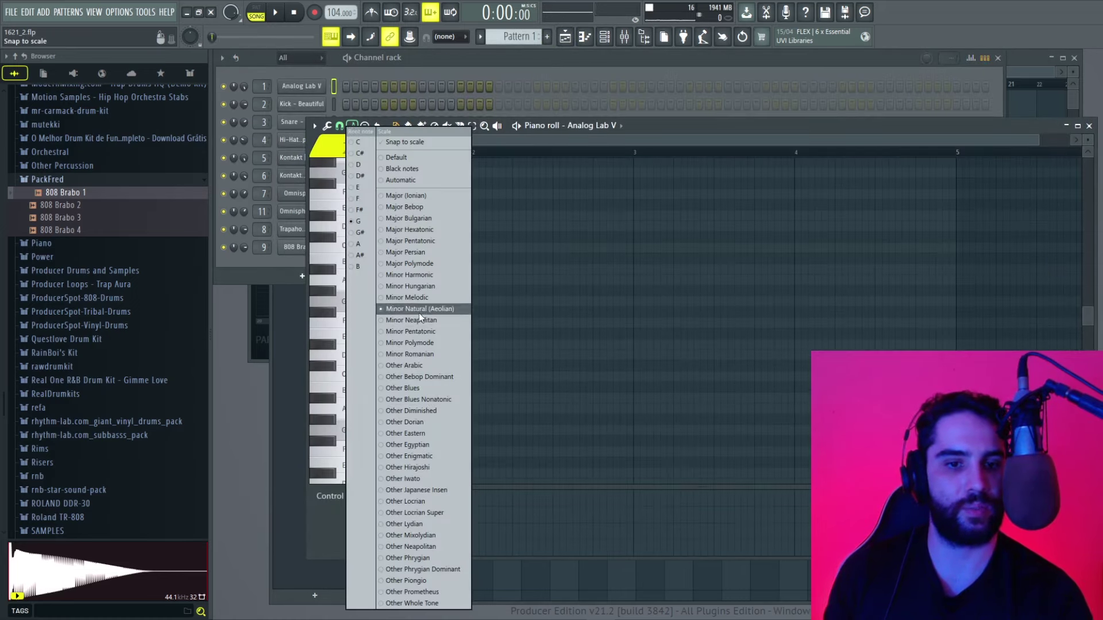
{"action": "left_click", "coordinate": [359, 232]}
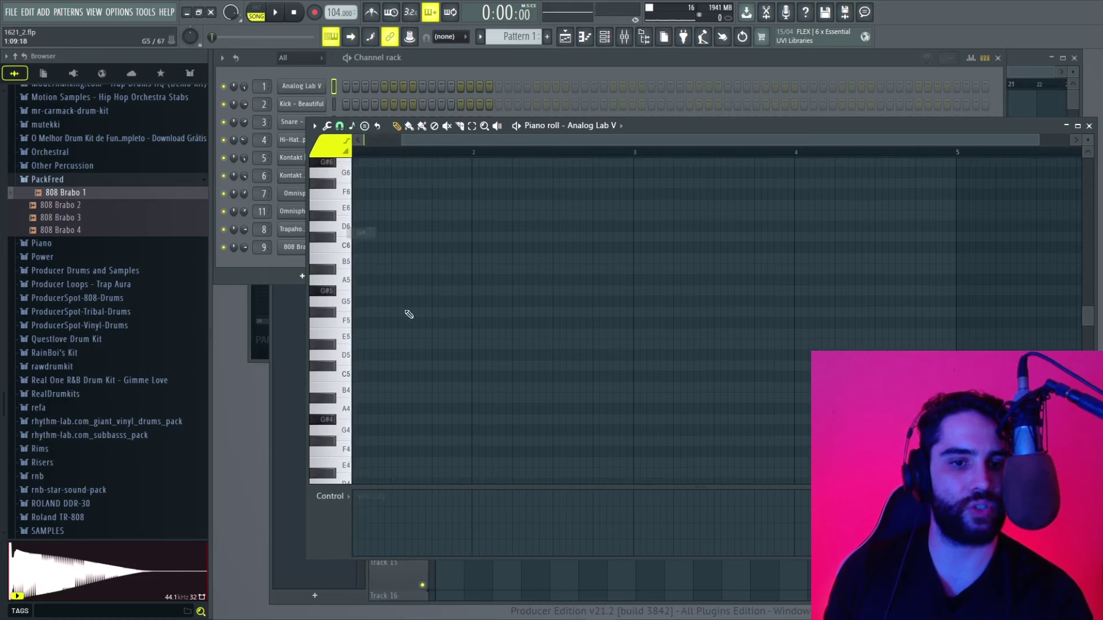
Step: Add a G#4 note at bar 1, removing the misplaced G#5 note, and lengthen it to nearly one bar
{"action": "left_click", "coordinate": [371, 291]}
{"action": "scroll", "coordinate": [473, 138], "scroll_direction": "up", "scroll_amount": 1}
{"action": "right_click", "coordinate": [391, 292]}
{"action": "left_click", "coordinate": [368, 419]}
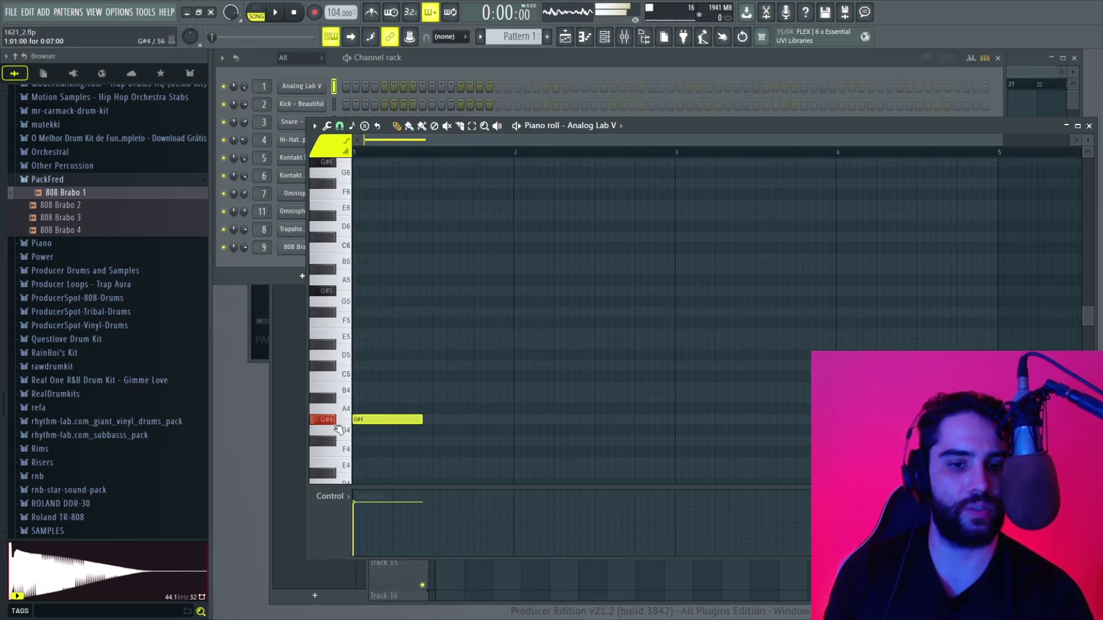
{"action": "scroll", "coordinate": [363, 431], "scroll_direction": "down", "scroll_amount": 5}
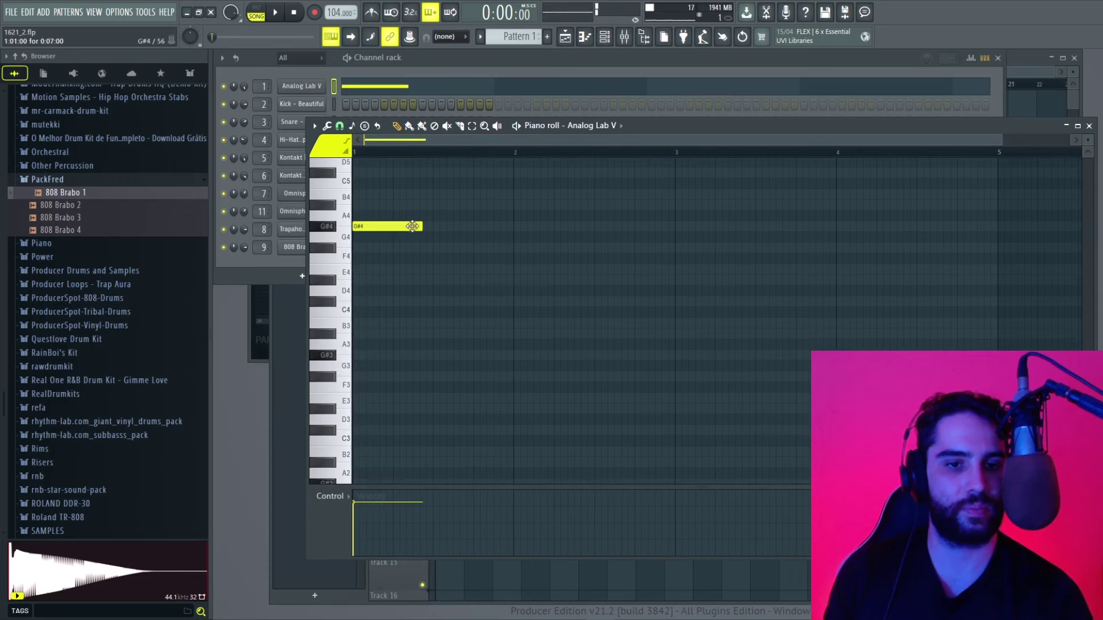
{"action": "left_click_drag", "start_coordinate": [429, 232], "coordinate": [503, 228]}
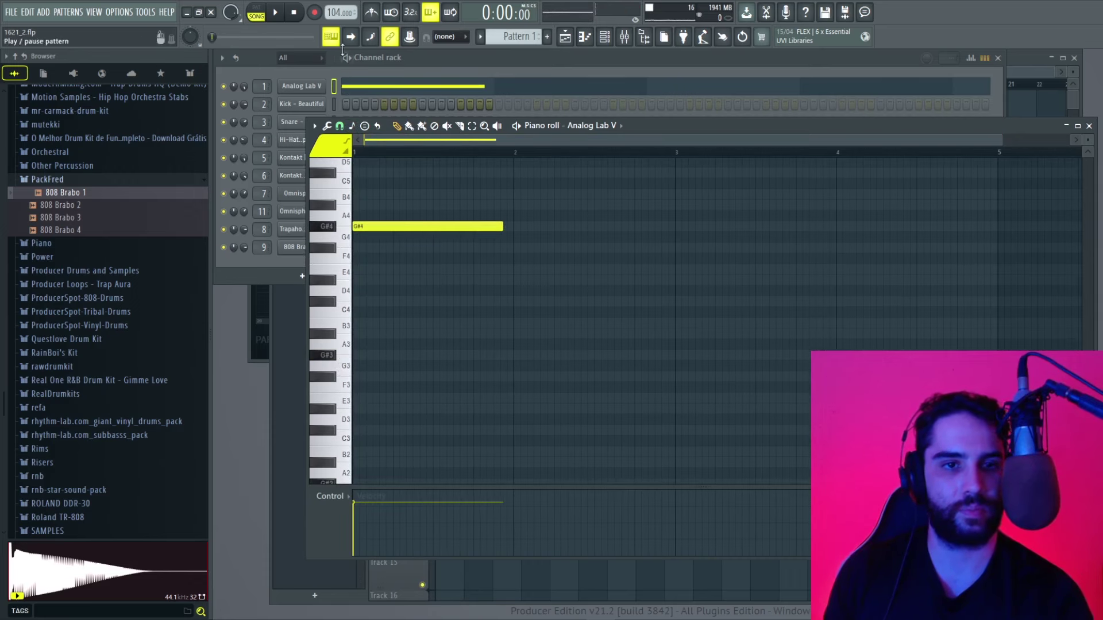
Step: Start playback with the metronome enabled and extend the G#4 note to the start of bar 2
{"action": "key", "text": "space"}
{"action": "left_click", "coordinate": [371, 12]}
{"action": "left_click_drag", "start_coordinate": [508, 222], "coordinate": [517, 226]}
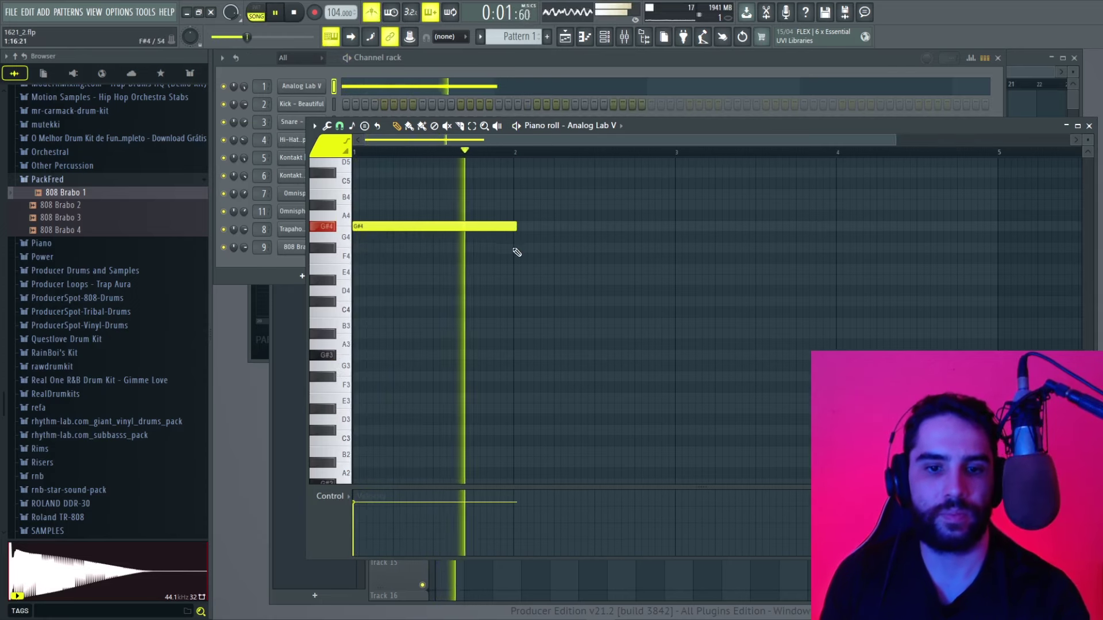
Step: Add a one-bar D#4 note at bar 2 and a one-bar C#4 note at bar 3
{"action": "left_click", "coordinate": [519, 247]}
{"action": "left_click_drag", "start_coordinate": [536, 248], "coordinate": [639, 279]}
{"action": "left_click", "coordinate": [679, 301]}
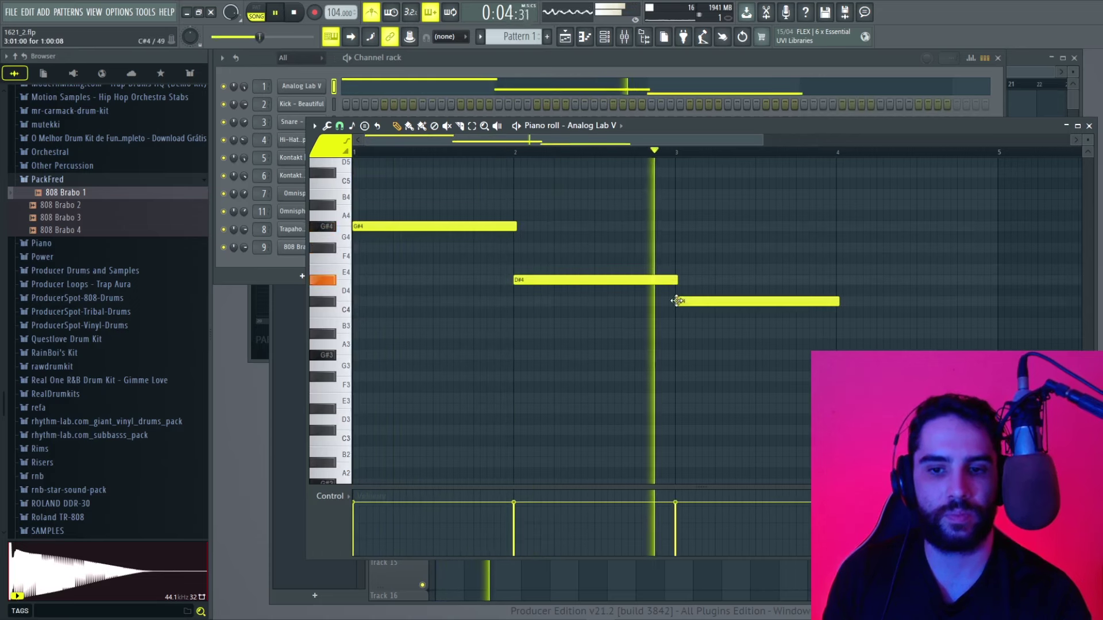
Step: Trim the G#4 note to end just before bar 2, extend the C#4 note through most of bar 4, and restart playback
{"action": "left_click_drag", "start_coordinate": [514, 220], "coordinate": [505, 224]}
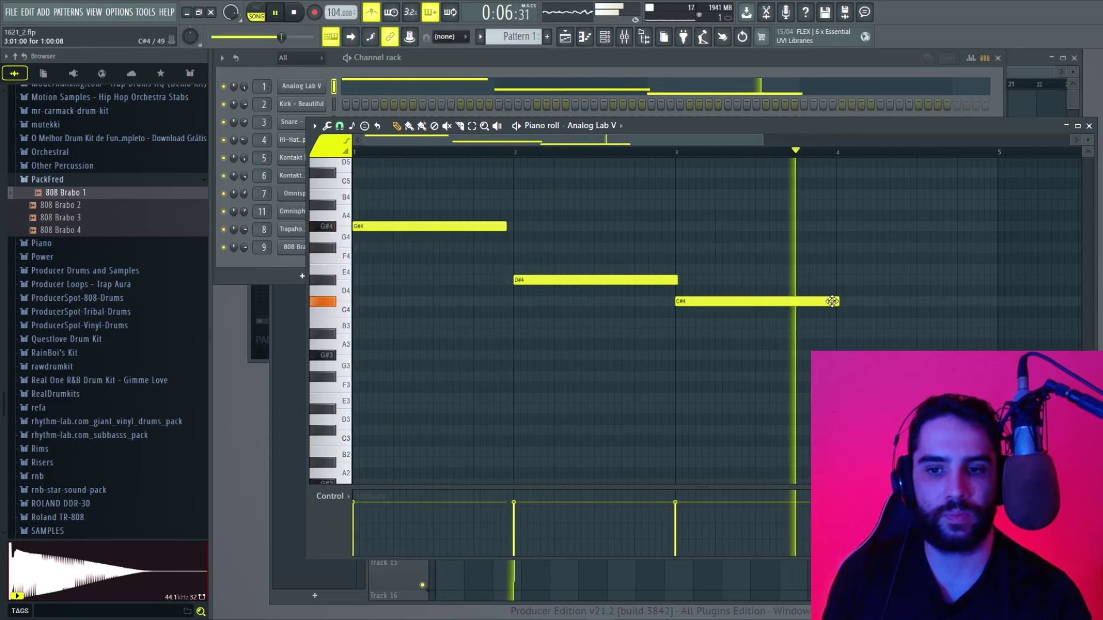
{"action": "left_click_drag", "start_coordinate": [851, 306], "coordinate": [955, 302]}
{"action": "key", "text": "space"}
{"action": "key", "text": "space"}
Step: Move the bar 2 note to F#4 and the bar 3 note to D#4, extending the latter nearly to bar 5
{"action": "left_click_drag", "start_coordinate": [596, 280], "coordinate": [595, 248]}
{"action": "left_click_drag", "start_coordinate": [747, 301], "coordinate": [747, 279]}
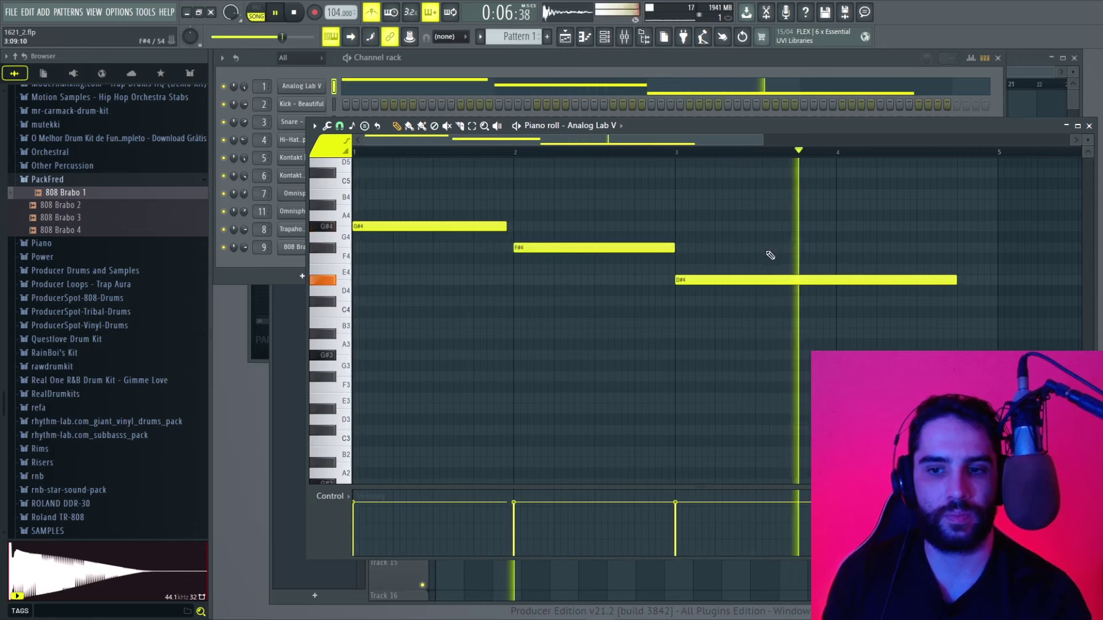
{"action": "left_click_drag", "start_coordinate": [956, 279], "coordinate": [990, 280]}
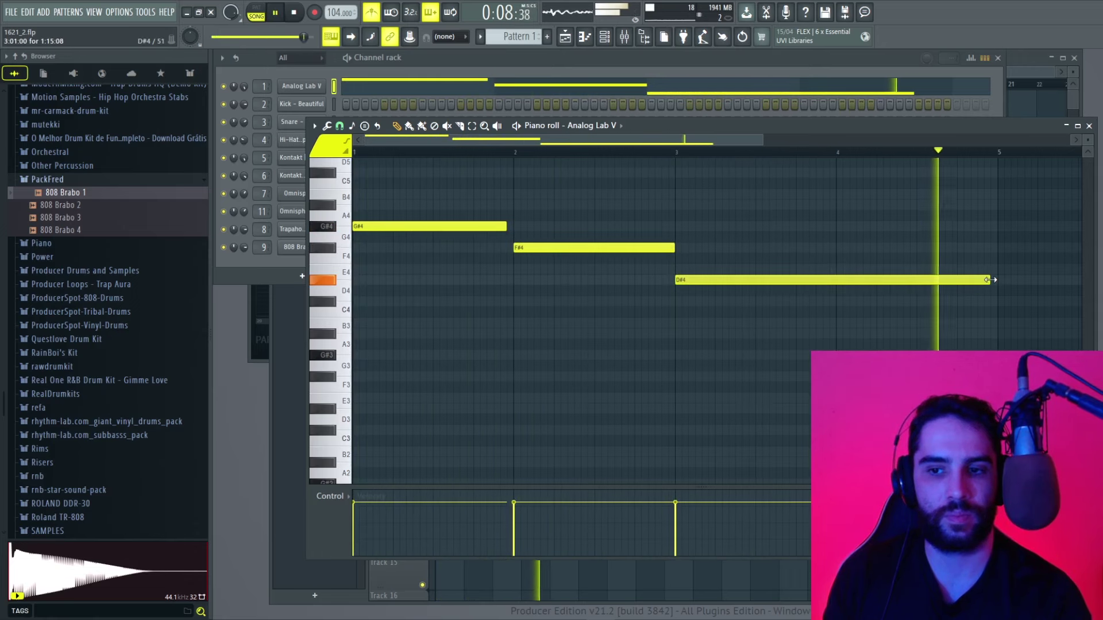
Step: Stop playback and quantize the start and end times of the bass notes with the default template
{"action": "key", "text": "space"}
{"action": "key", "text": "alt+q"}
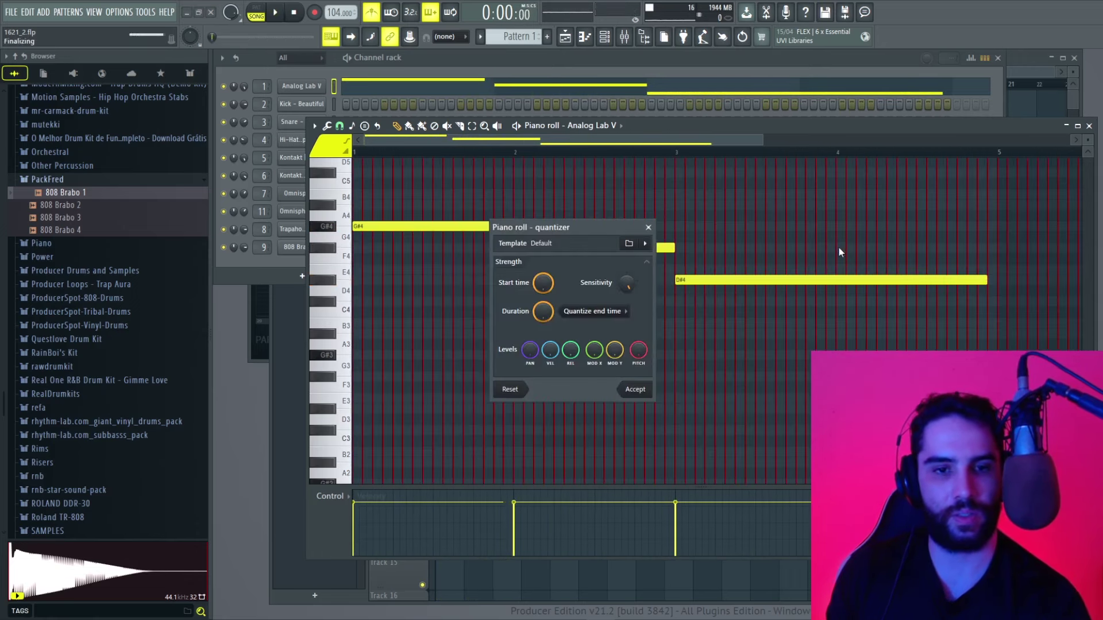
{"action": "key", "text": "Return"}
{"action": "key", "text": "Return"}
{"action": "key", "text": "Return"}
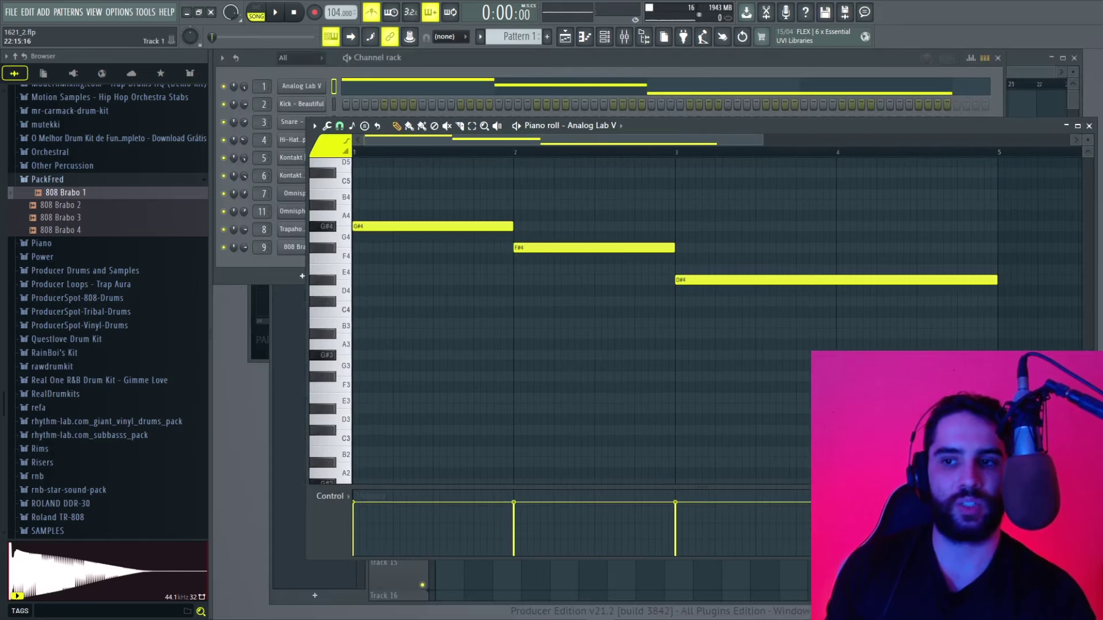
Step: Return to the channel rack and create a new empty pattern named Pattern 2
{"action": "key", "text": "F6"}
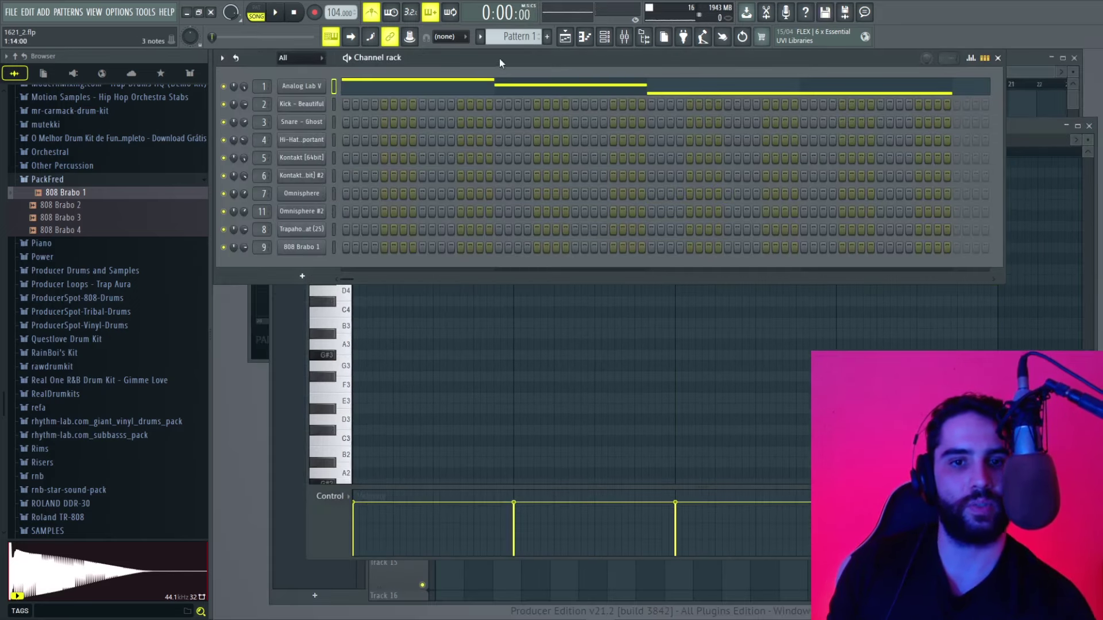
{"action": "left_click", "coordinate": [547, 36]}
{"action": "key", "text": "Return"}
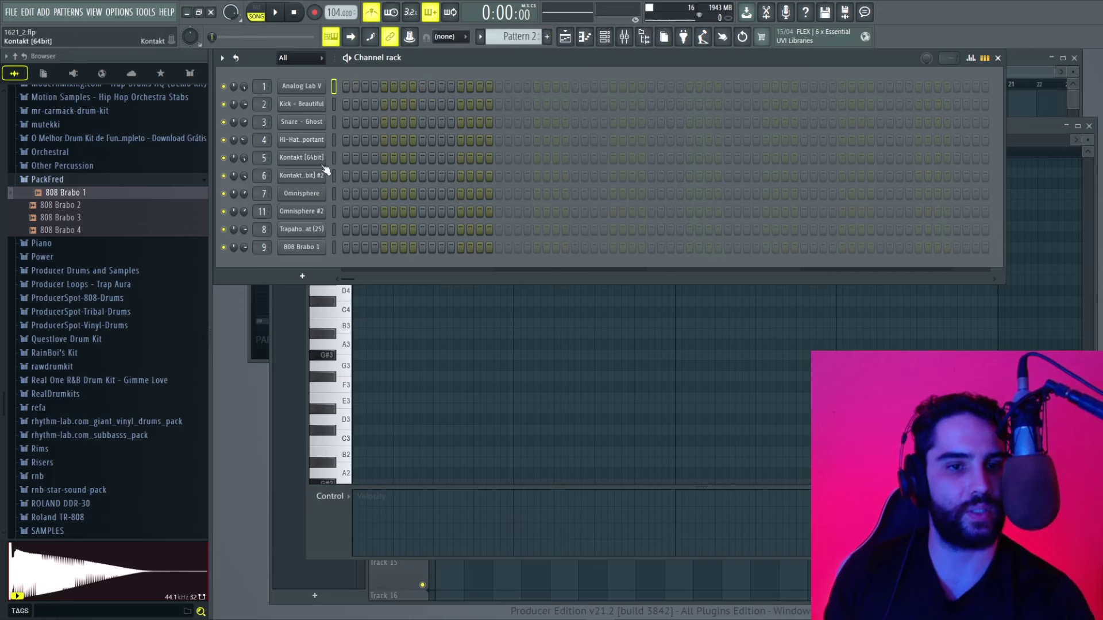
Step: Paste the copied bass notes into the Omnisphere channel of Pattern 2 and open them in the piano roll
{"action": "left_click", "coordinate": [334, 177]}
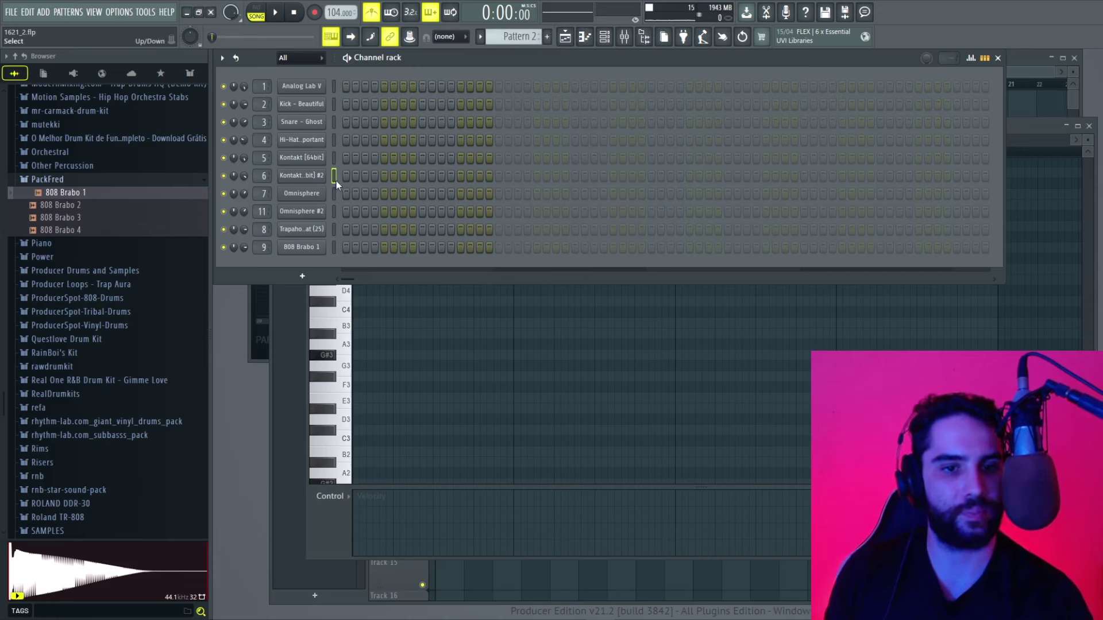
{"action": "left_click", "coordinate": [335, 195]}
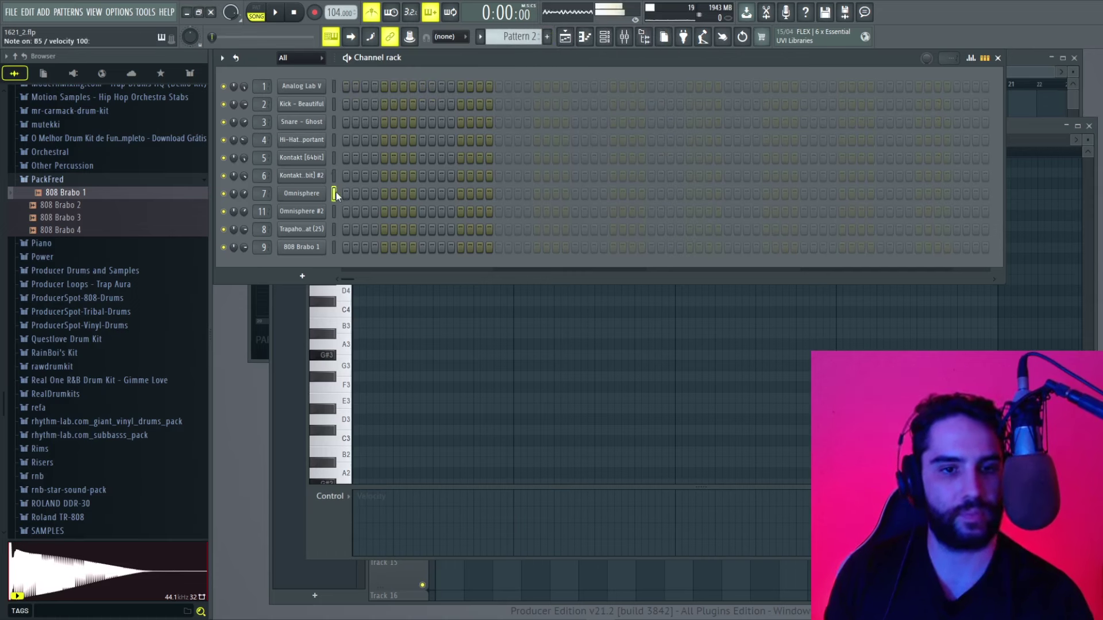
{"action": "key", "text": "ctrl+v"}
{"action": "left_click", "coordinate": [416, 204]}
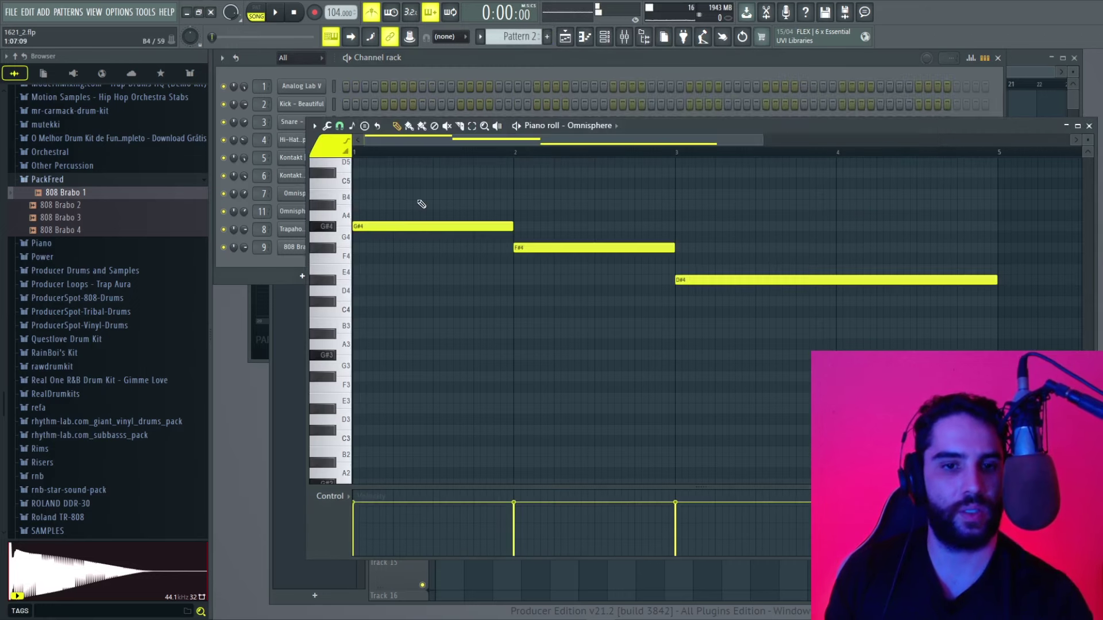
{"action": "scroll", "coordinate": [609, 257], "scroll_direction": "up", "scroll_amount": 4}
{"action": "scroll", "coordinate": [550, 291], "scroll_direction": "down", "scroll_amount": 3}
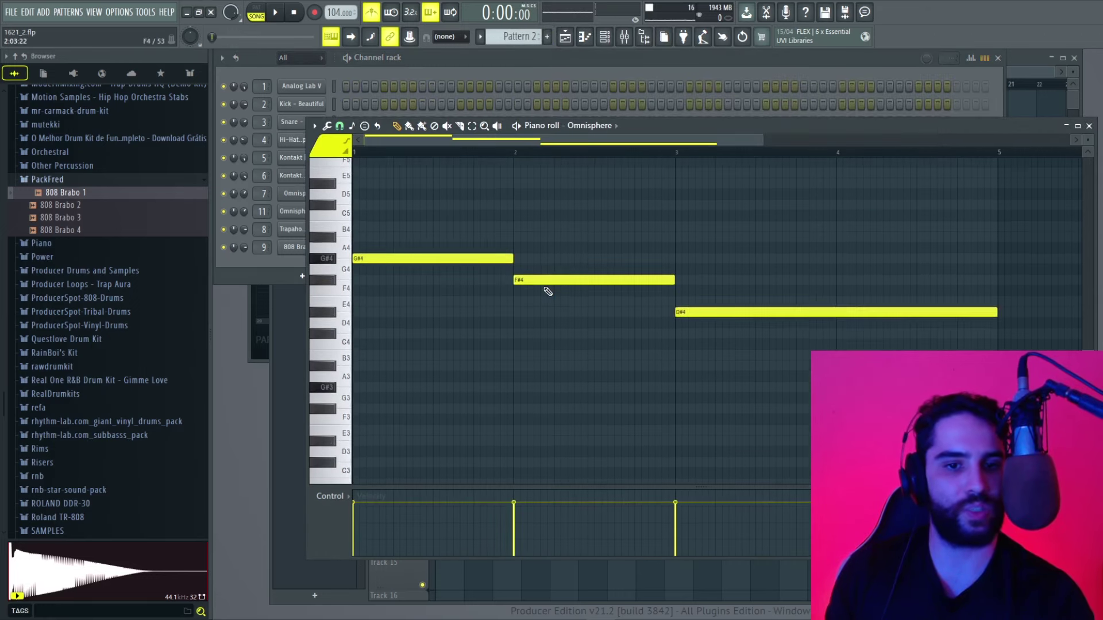
Step: Audition the G#4, F#4 and D#4 notes and examine the piano roll's root note and scale options
{"action": "left_click", "coordinate": [492, 258]}
{"action": "left_click", "coordinate": [554, 278]}
{"action": "left_click", "coordinate": [704, 313]}
{"action": "scroll", "coordinate": [695, 374], "scroll_direction": "up", "scroll_amount": 2}
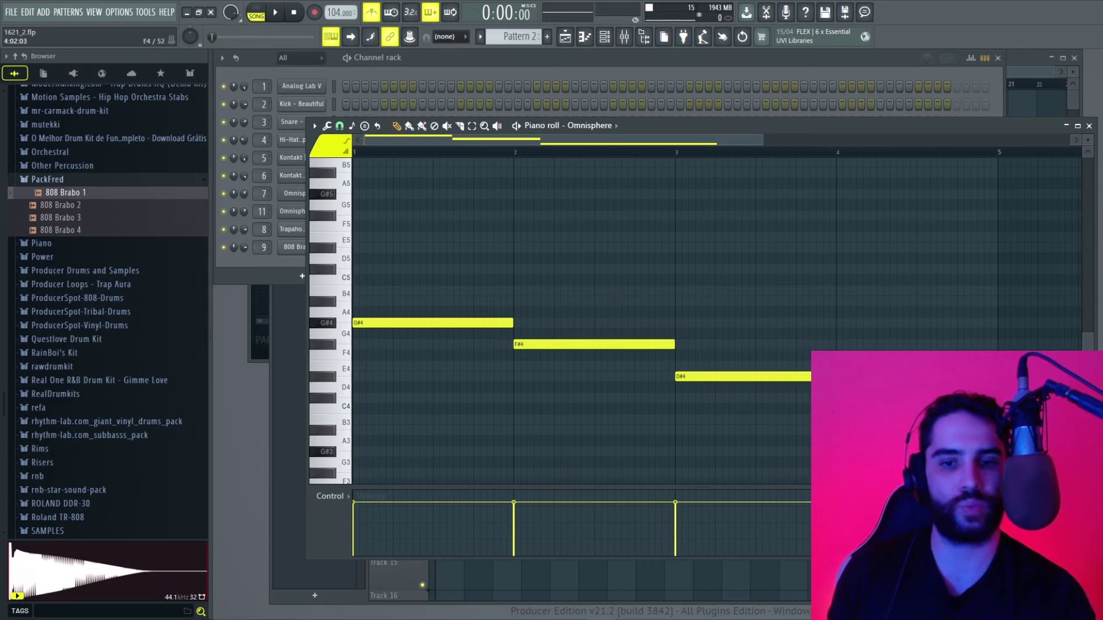
{"action": "left_click", "coordinate": [352, 125]}
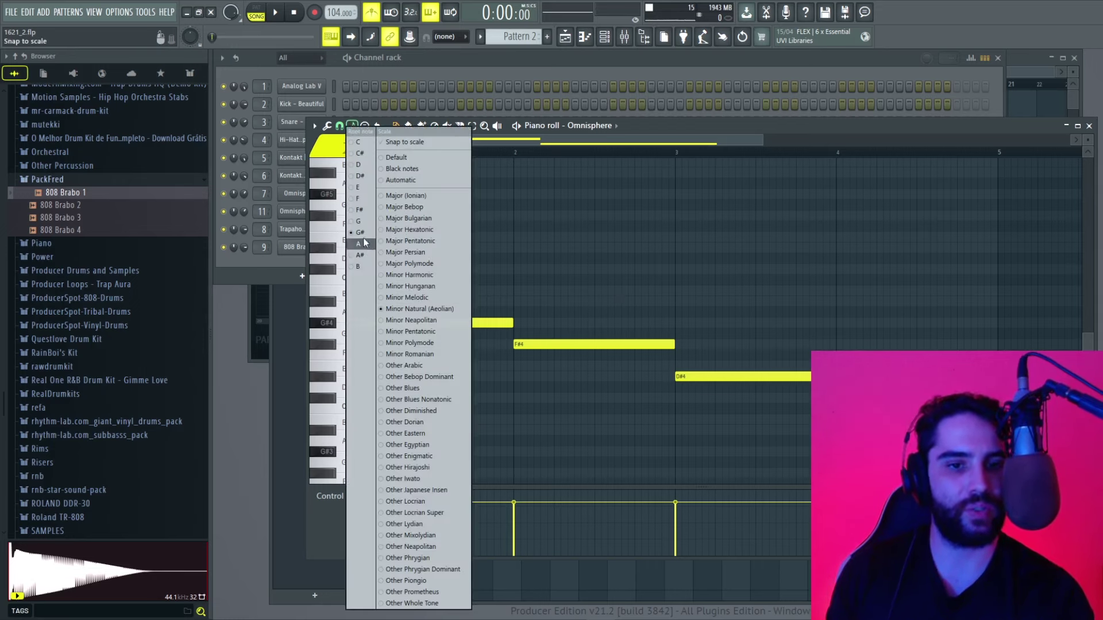
{"action": "left_click", "coordinate": [415, 219]}
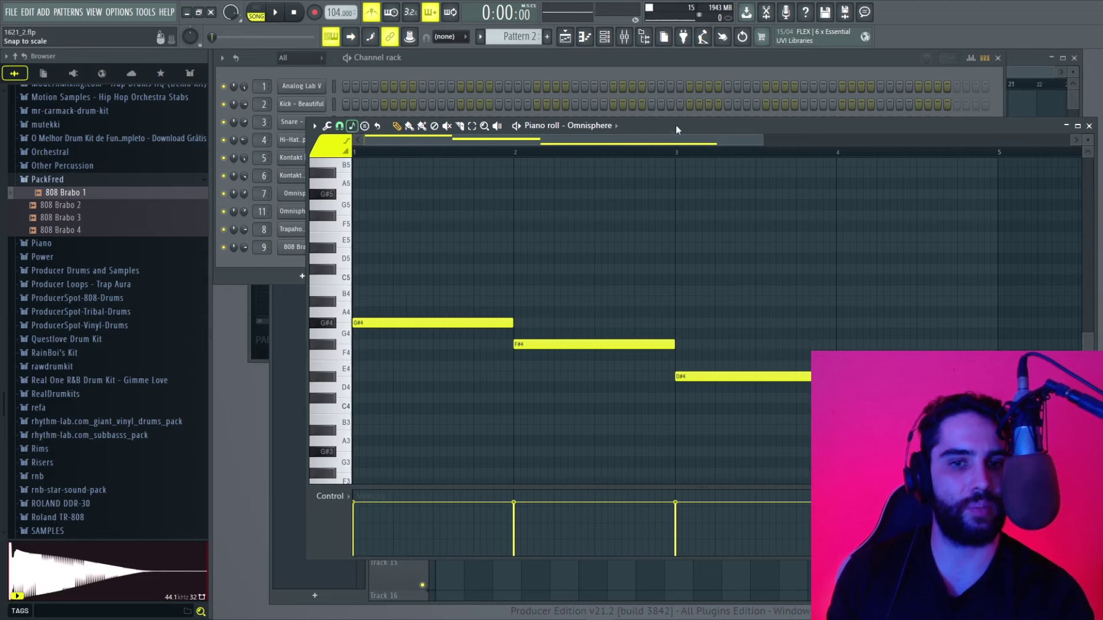
{"action": "left_click", "coordinate": [352, 125]}
{"action": "left_click", "coordinate": [705, 128]}
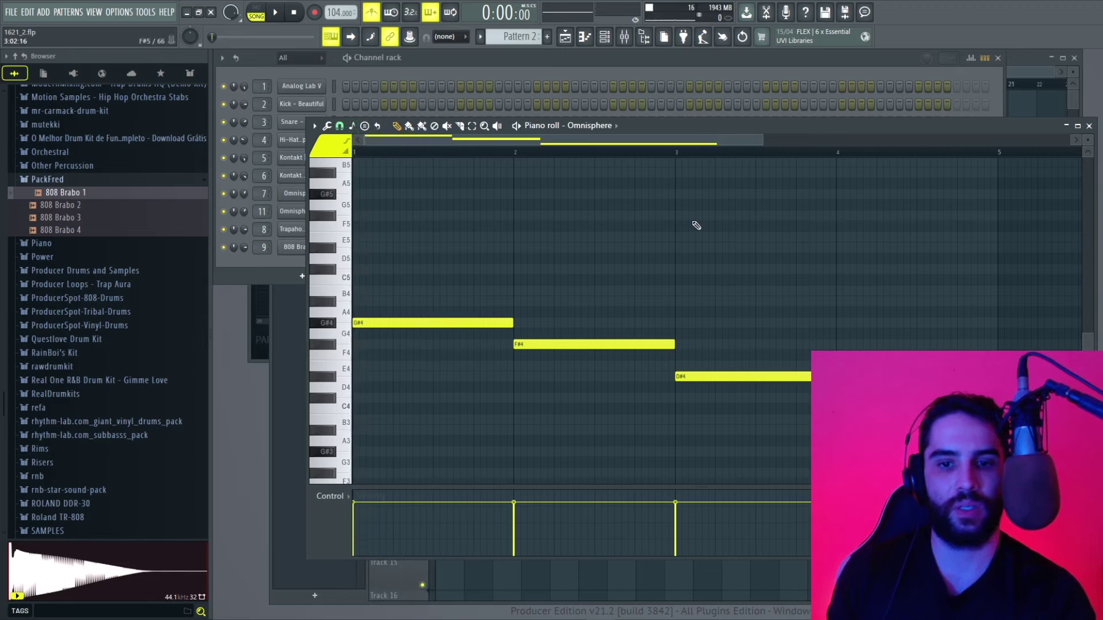
Step: Draw example notes G#5, F#5, E5 and D#5 above the bass line and delete all four
{"action": "scroll", "coordinate": [497, 323], "scroll_direction": "up", "scroll_amount": 3}
{"action": "left_click", "coordinate": [551, 259]}
{"action": "left_click", "coordinate": [579, 280]}
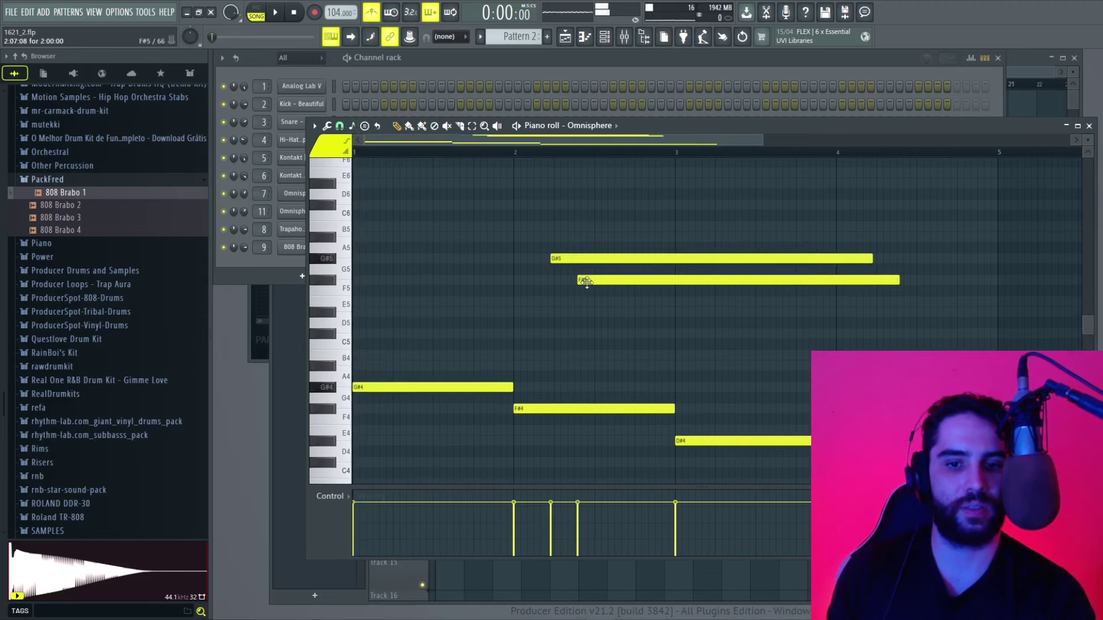
{"action": "left_click", "coordinate": [609, 301]}
{"action": "left_click", "coordinate": [625, 312]}
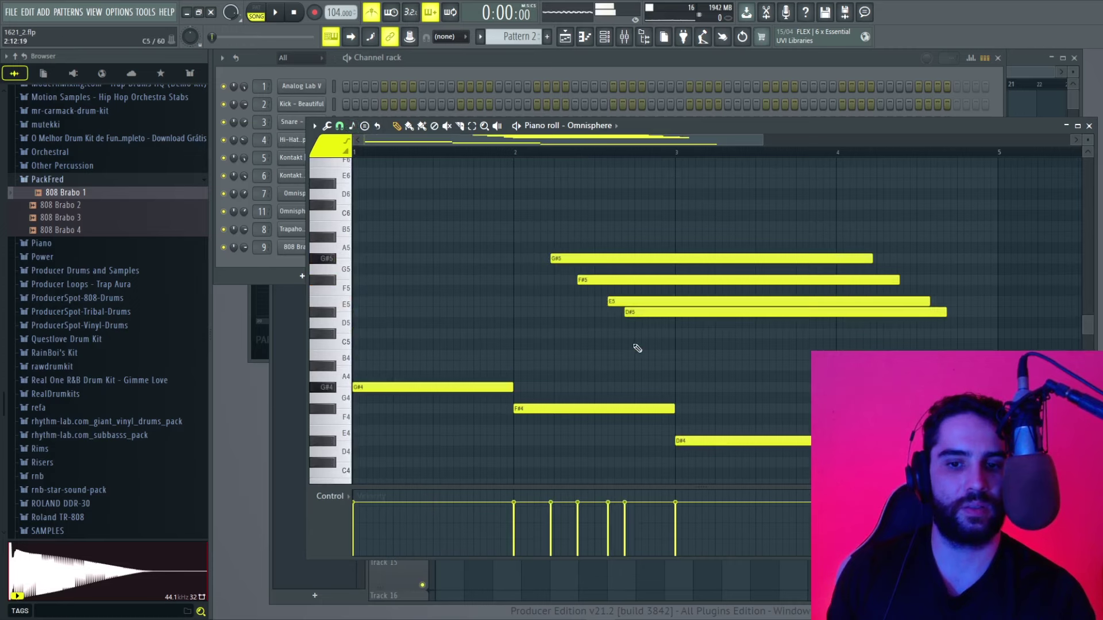
{"action": "right_click", "coordinate": [629, 259]}
{"action": "right_click", "coordinate": [631, 280]}
{"action": "right_click", "coordinate": [634, 301]}
{"action": "right_click", "coordinate": [635, 312]}
Step: Draw example notes G5, F5 and D5 starting in bar 2 and delete all three
{"action": "left_click", "coordinate": [582, 269]}
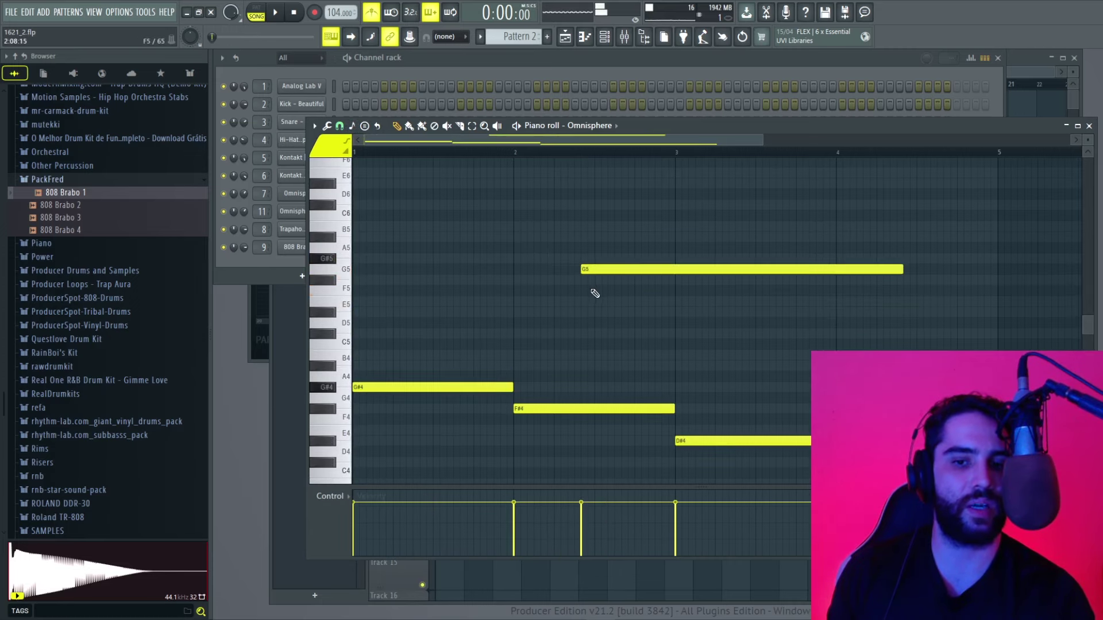
{"action": "left_click", "coordinate": [599, 290]}
{"action": "left_click", "coordinate": [615, 325]}
{"action": "right_click", "coordinate": [649, 269]}
{"action": "right_click", "coordinate": [652, 290]}
{"action": "right_click", "coordinate": [655, 325]}
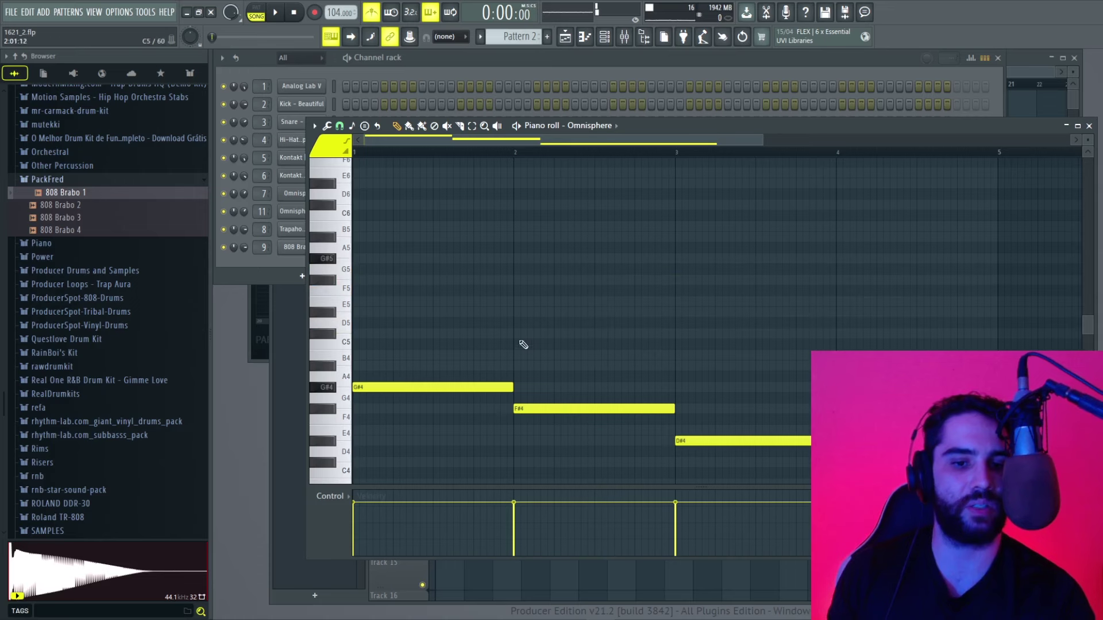
Step: Build chords by adding B4 and D#5 over G#4 in bar 1, and A#4 and C#5 over F#4 in bar 2
{"action": "left_click", "coordinate": [419, 387]}
{"action": "left_click", "coordinate": [573, 408]}
{"action": "left_click", "coordinate": [707, 440]}
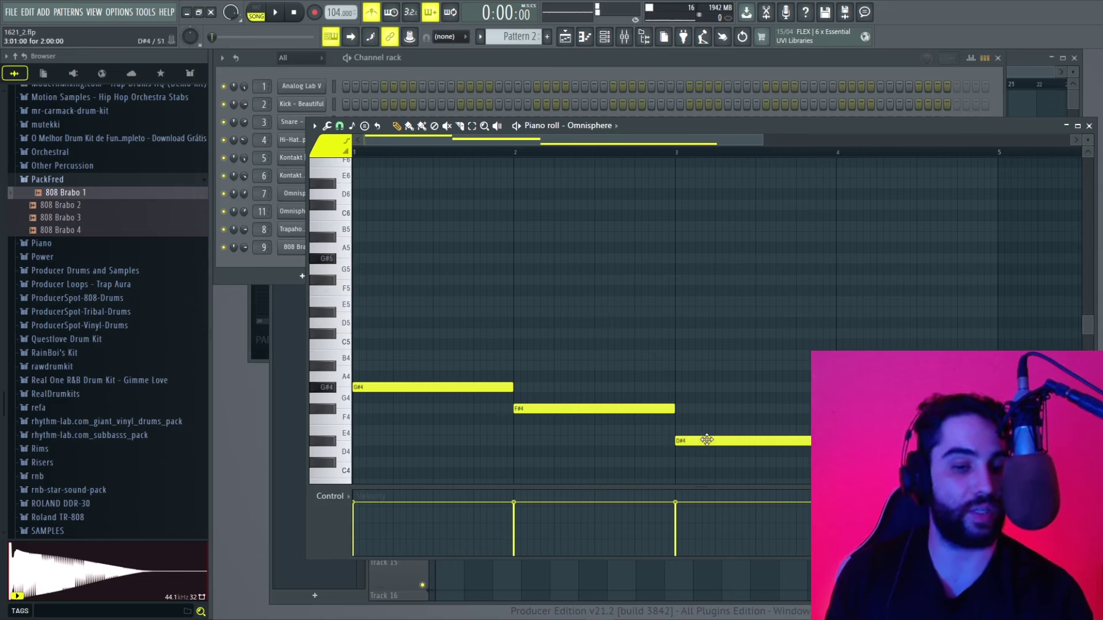
{"action": "left_click", "coordinate": [418, 388]}
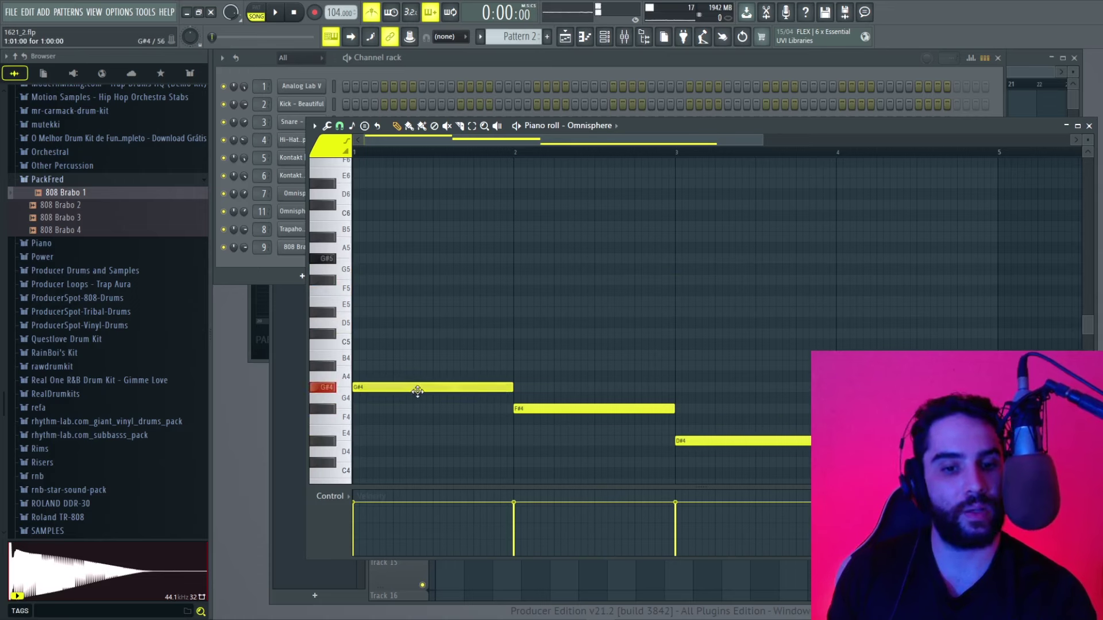
{"action": "left_click", "coordinate": [473, 389]}
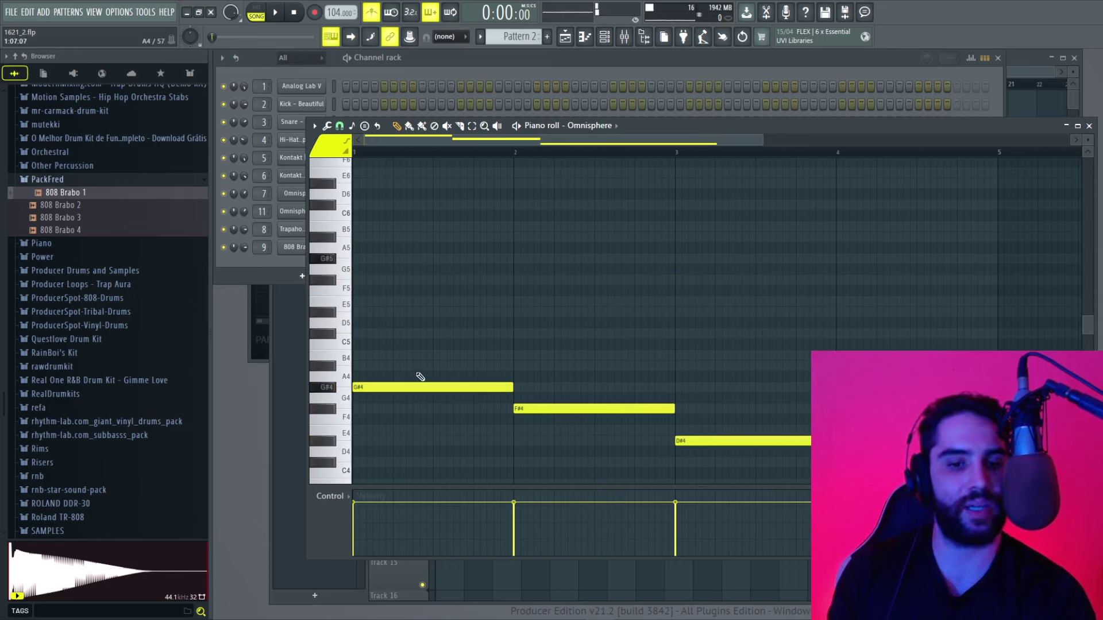
{"action": "left_click", "coordinate": [402, 355]}
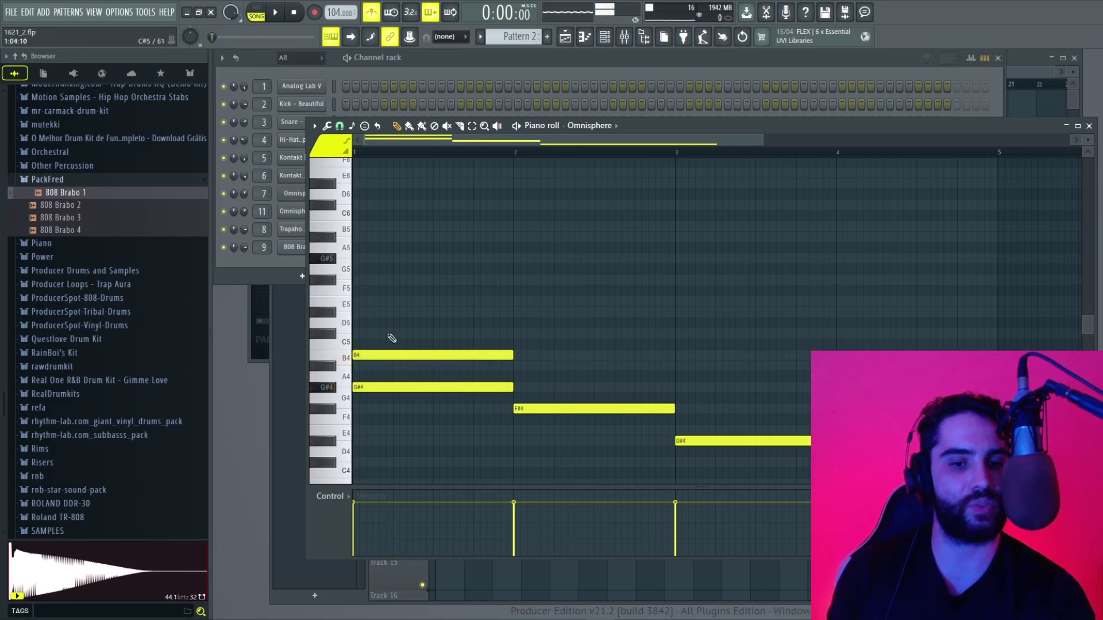
{"action": "left_click", "coordinate": [399, 312]}
{"action": "left_click", "coordinate": [517, 366]}
{"action": "left_click", "coordinate": [515, 333]}
Step: Add F#4 and A#4 above the D#4 note from bar 3 and quantize the chord notes
{"action": "left_click_drag", "start_coordinate": [672, 406], "coordinate": [667, 407]}
{"action": "left_click", "coordinate": [679, 408]}
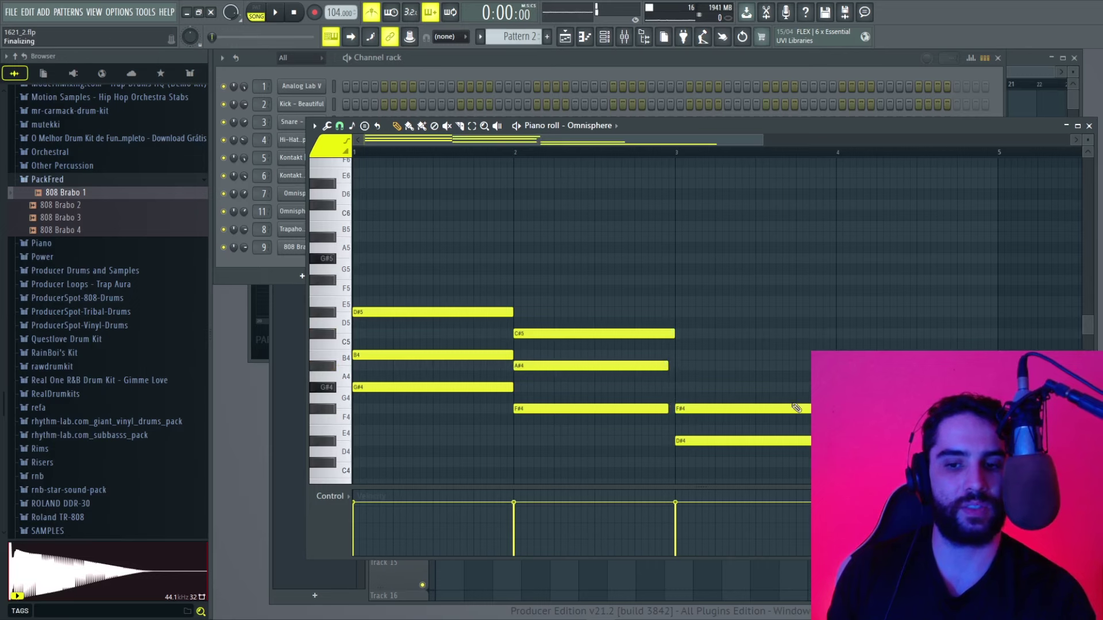
{"action": "left_click", "coordinate": [681, 366]}
{"action": "key", "text": "ctrl+q"}
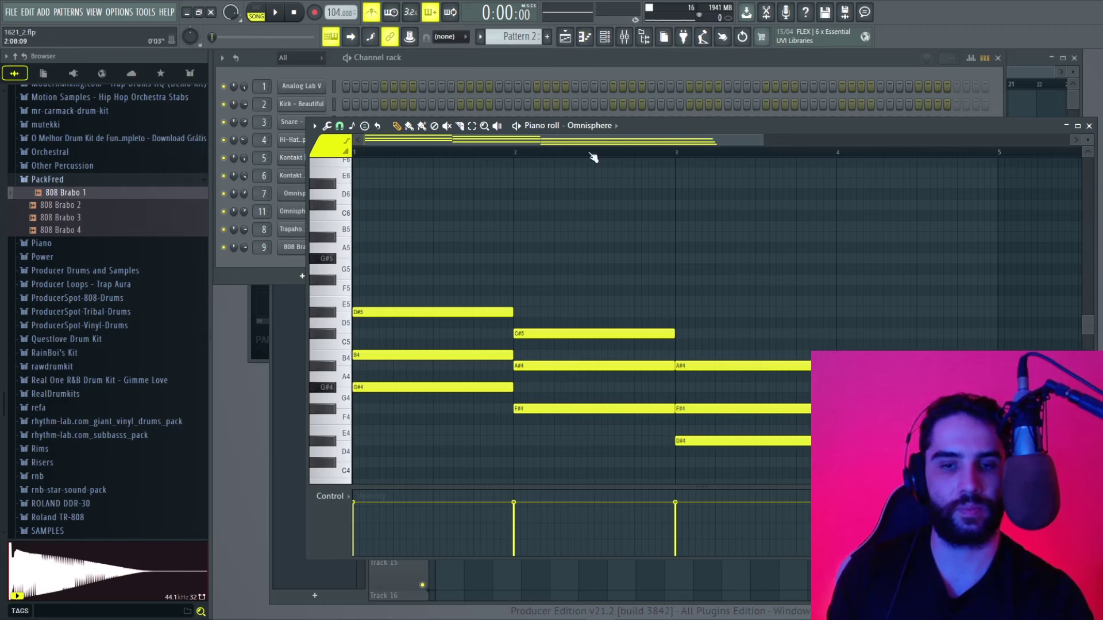
Step: Place Pattern 2 on Track 2 at bar 1 of the playlist and play the song with the metronome off
{"action": "left_click", "coordinate": [565, 37]}
{"action": "left_click_drag", "start_coordinate": [330, 123], "coordinate": [445, 138]}
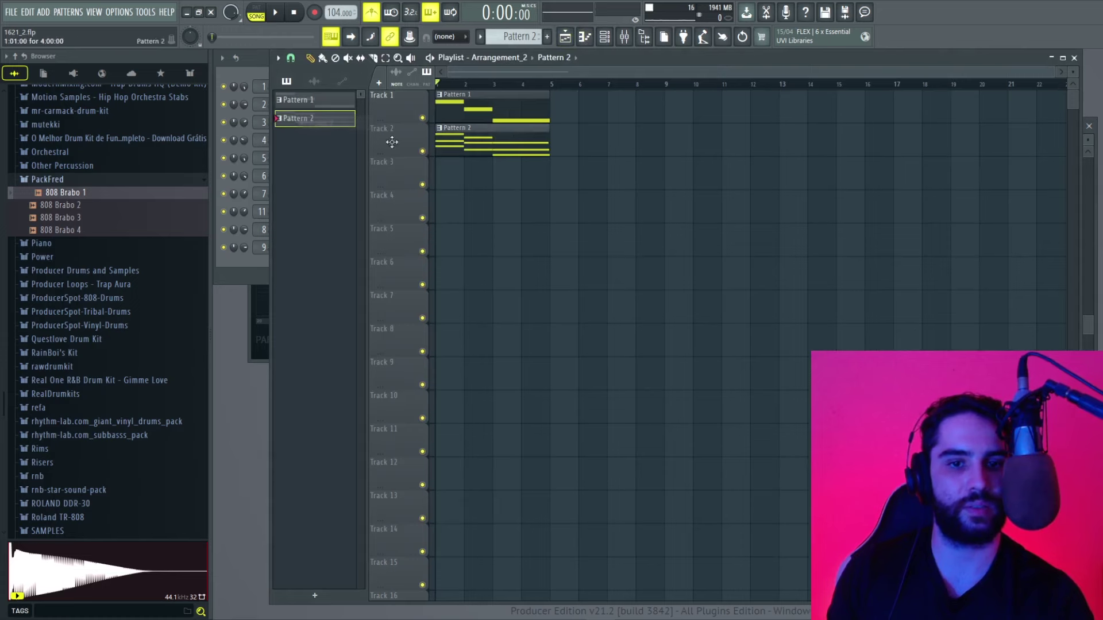
{"action": "key", "text": "space"}
{"action": "key", "text": "F6"}
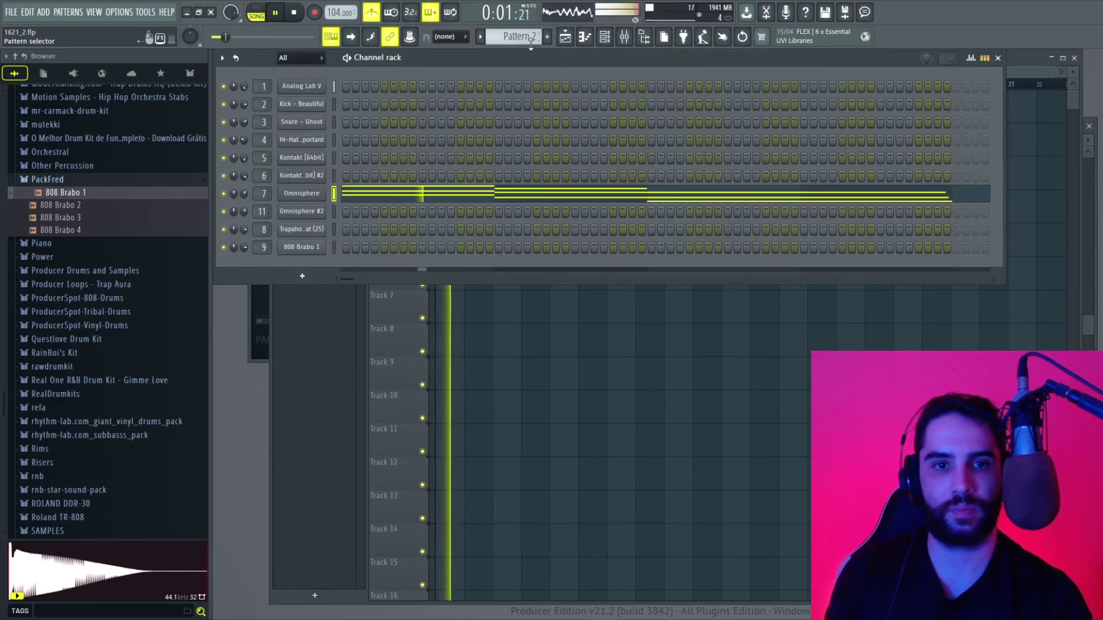
{"action": "left_click", "coordinate": [371, 14]}
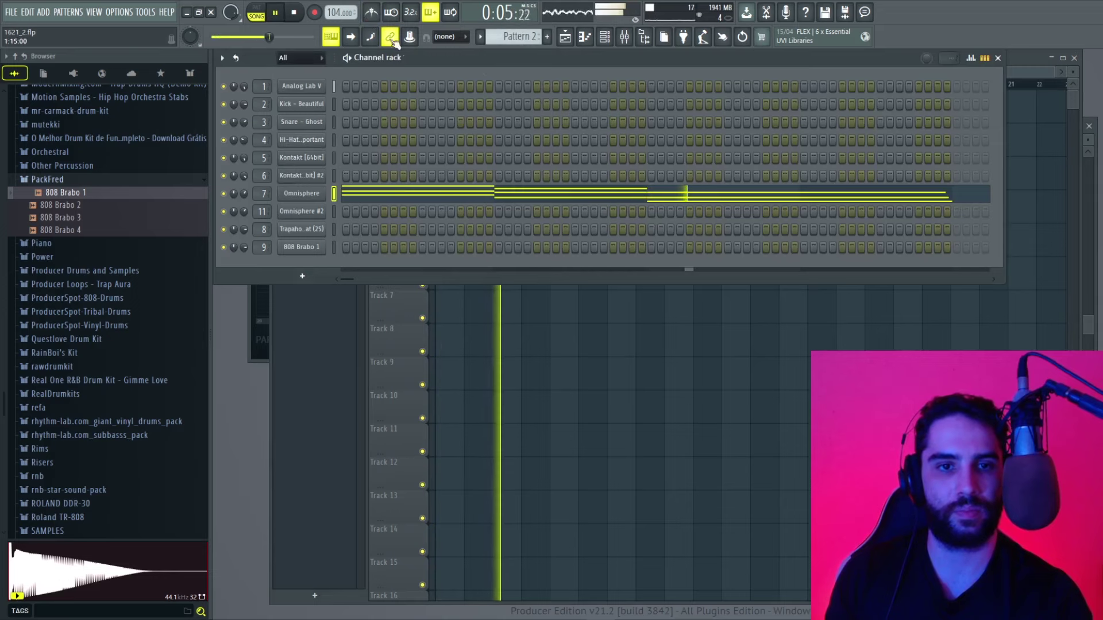
Step: Lower the D#5 and C#5 notes of the Omnisphere chords by one octave and play back the result
{"action": "left_click", "coordinate": [444, 195]}
{"action": "key", "text": "space"}
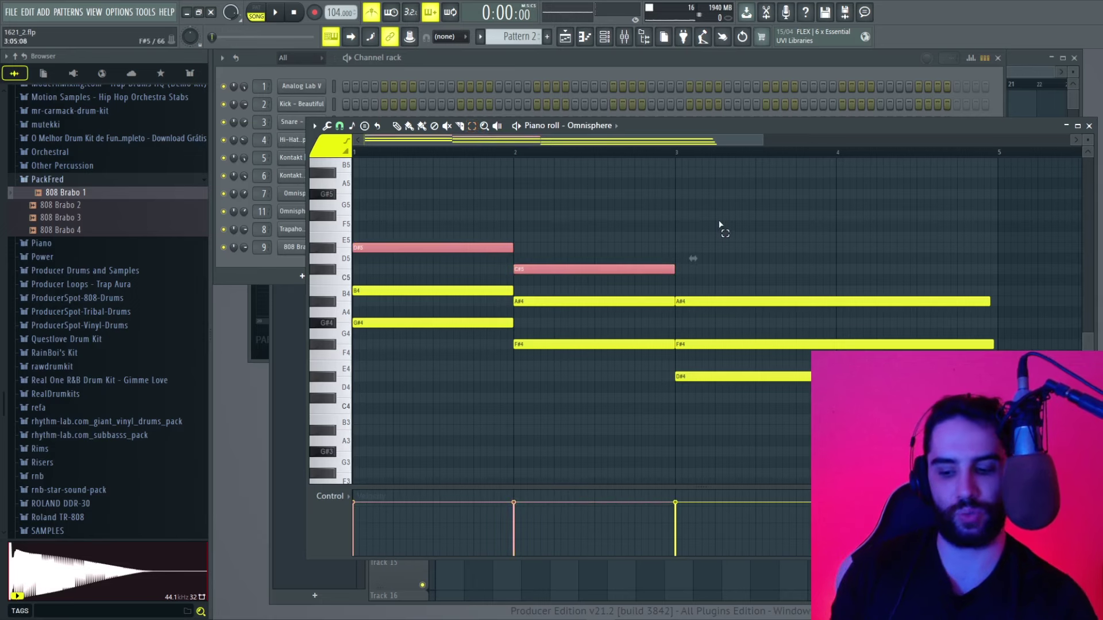
{"action": "key", "text": "ctrl+Down"}
{"action": "key", "text": "space"}
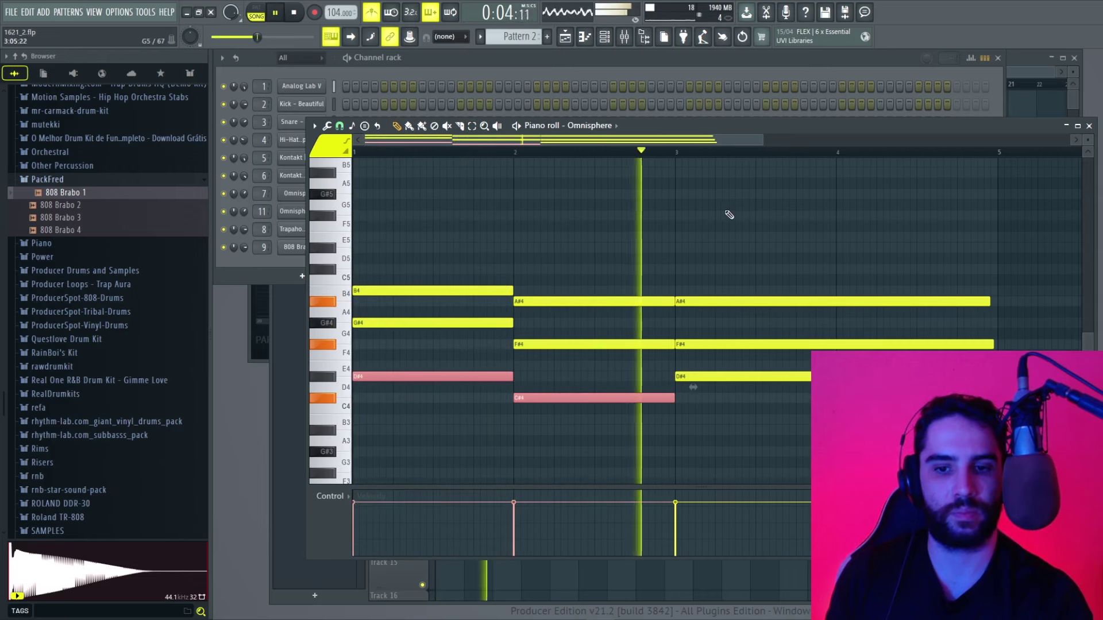
{"action": "key", "text": "space"}
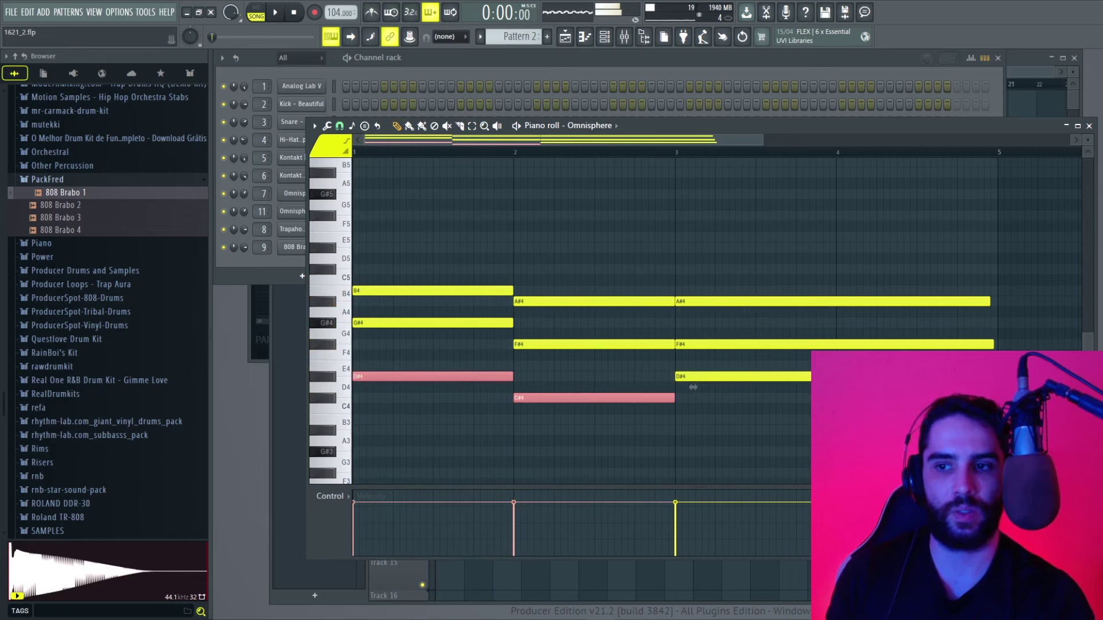
Step: Shift band 5 of the Omnisphere mixer track's Fruity parametric EQ 2 to a lower frequency during playback
{"action": "left_click", "coordinate": [1089, 126]}
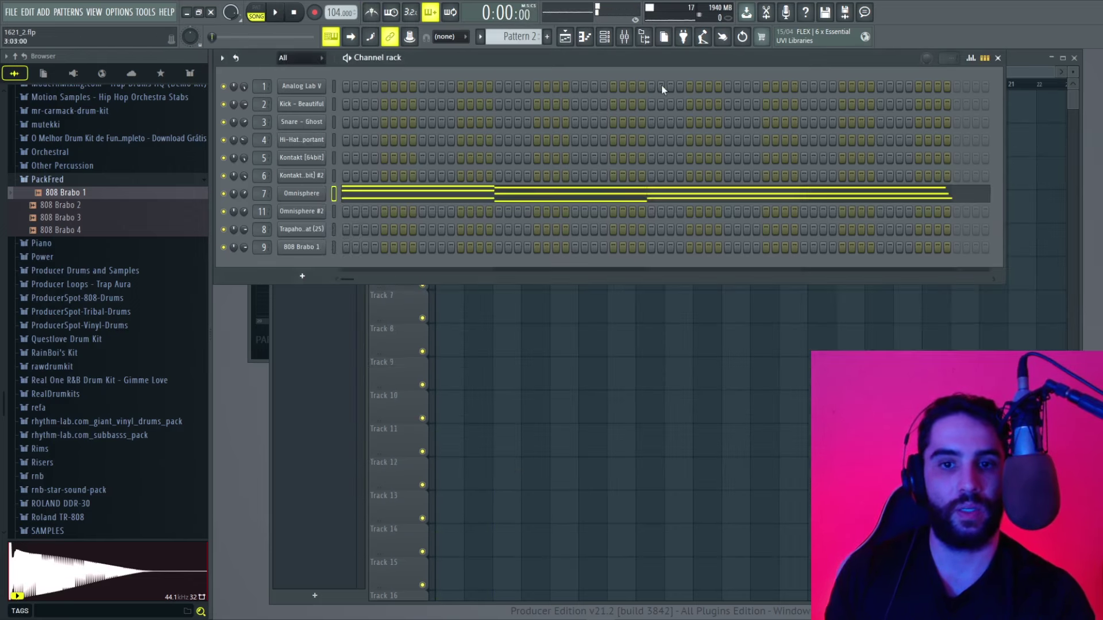
{"action": "left_click", "coordinate": [626, 36]}
{"action": "key", "text": "space"}
{"action": "left_click", "coordinate": [404, 153]}
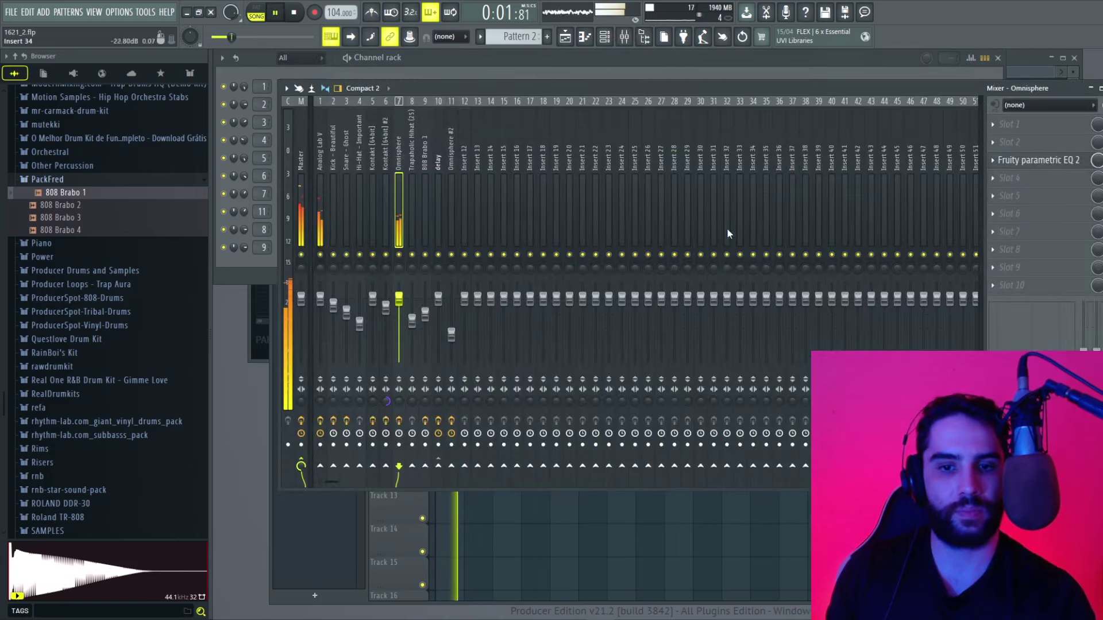
{"action": "left_click", "coordinate": [1035, 163]}
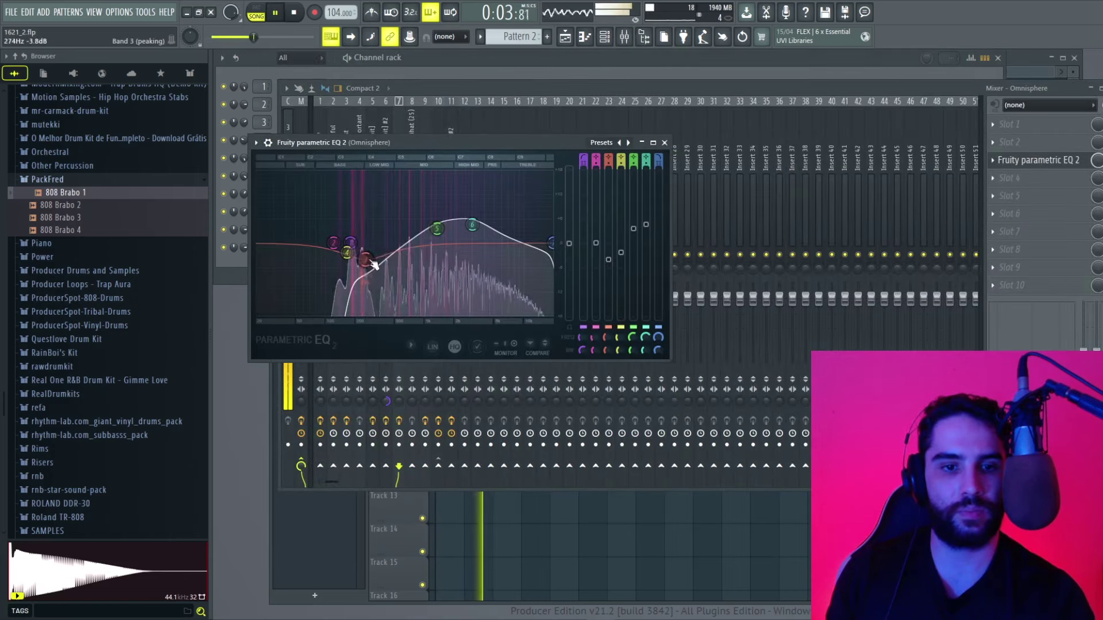
{"action": "left_click_drag", "start_coordinate": [437, 228], "coordinate": [410, 229]}
{"action": "left_click", "coordinate": [664, 142]}
{"action": "key", "text": "F6"}
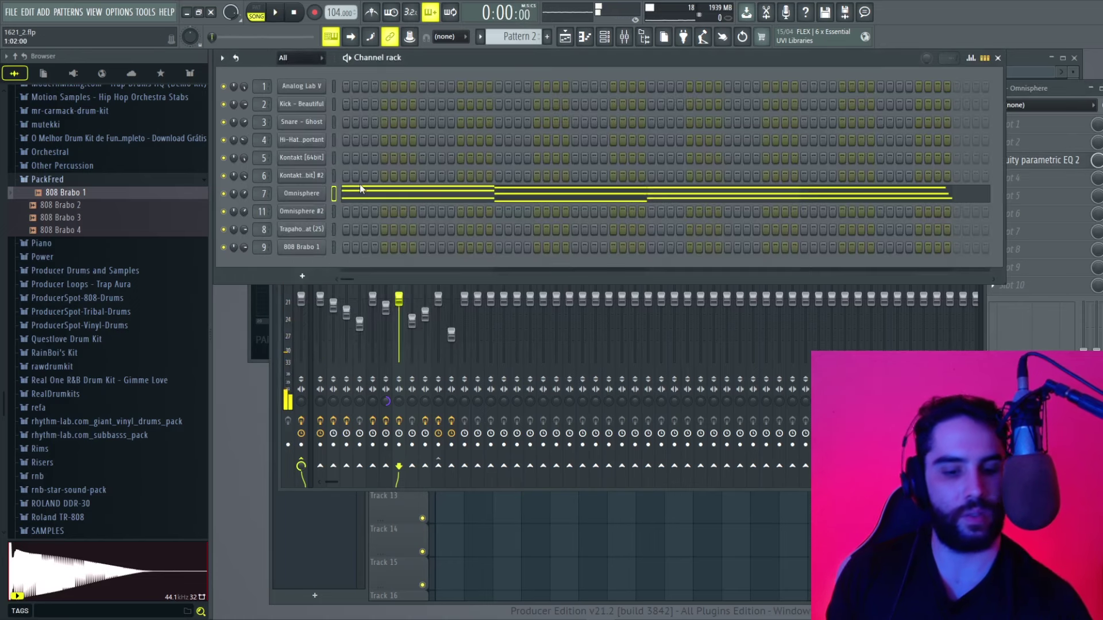
Step: Create Pattern 3 with the chords pasted into the second Kontakt channel and place it on Track 3 at bar 1
{"action": "left_click", "coordinate": [549, 39]}
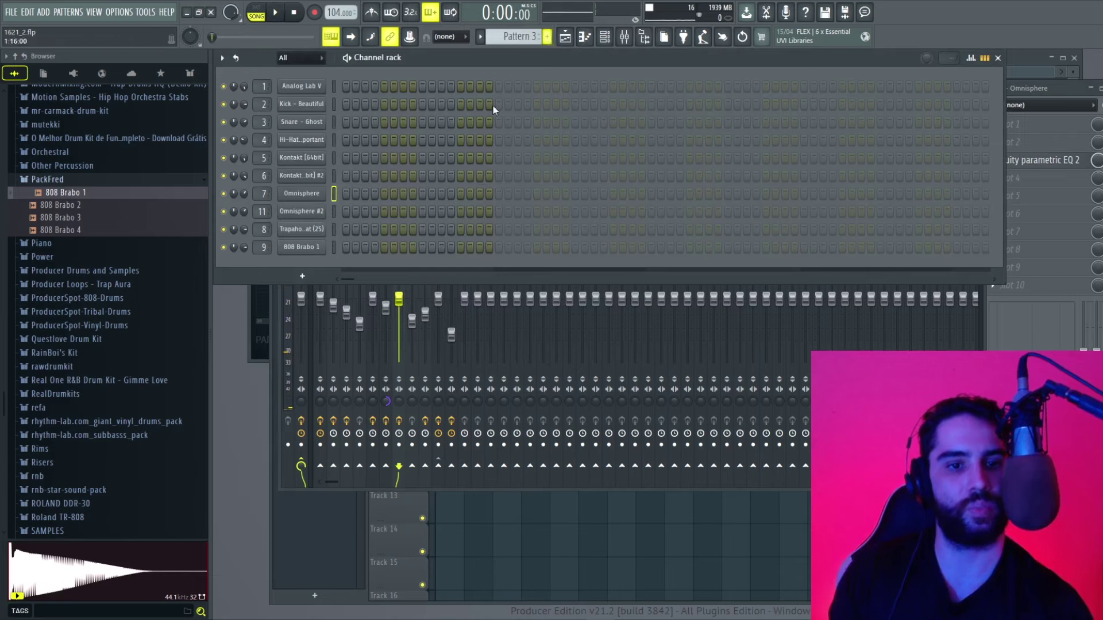
{"action": "key", "text": "ctrl+v"}
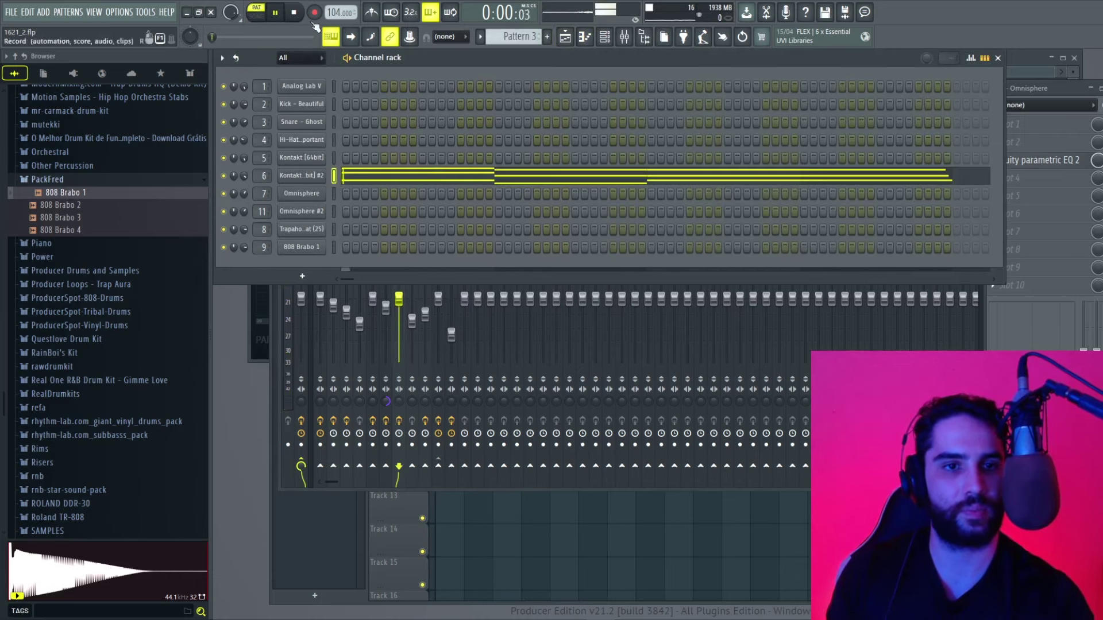
{"action": "left_click", "coordinate": [564, 37]}
{"action": "left_click", "coordinate": [442, 175]}
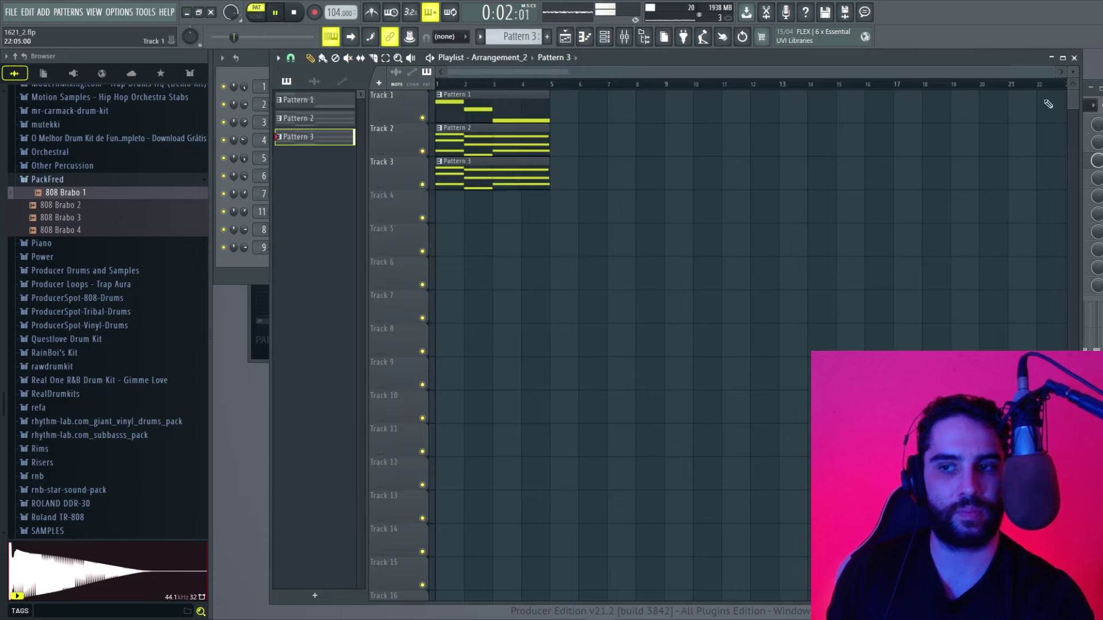
{"action": "key", "text": "F6"}
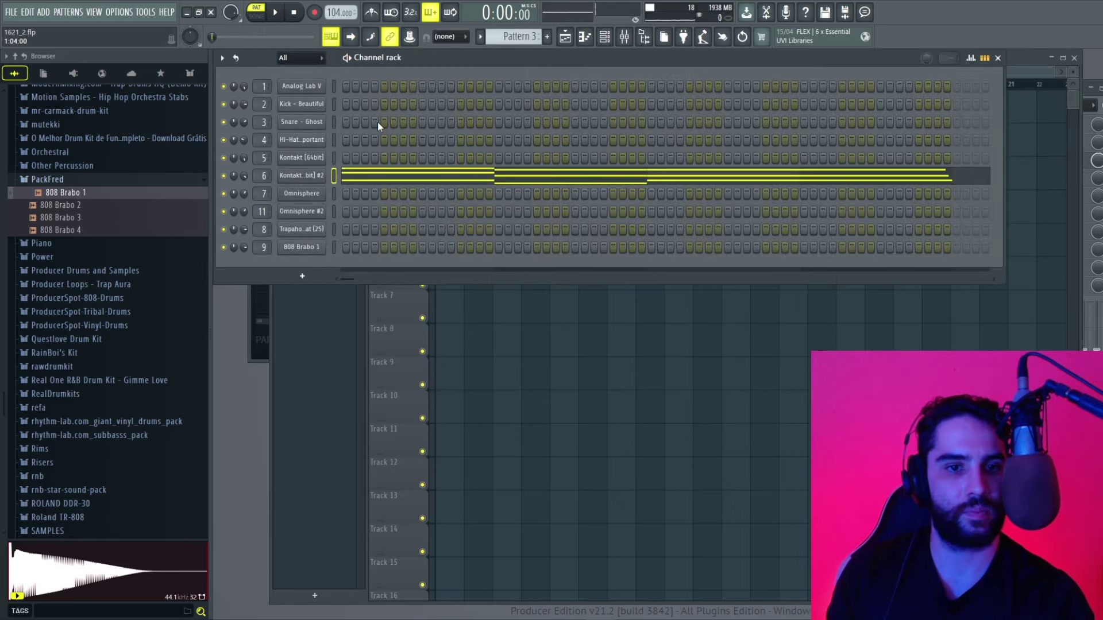
Step: Switch playback to song mode and listen to the three layered patterns
{"action": "left_click", "coordinate": [564, 36]}
{"action": "left_click", "coordinate": [259, 16]}
{"action": "key", "text": "space"}
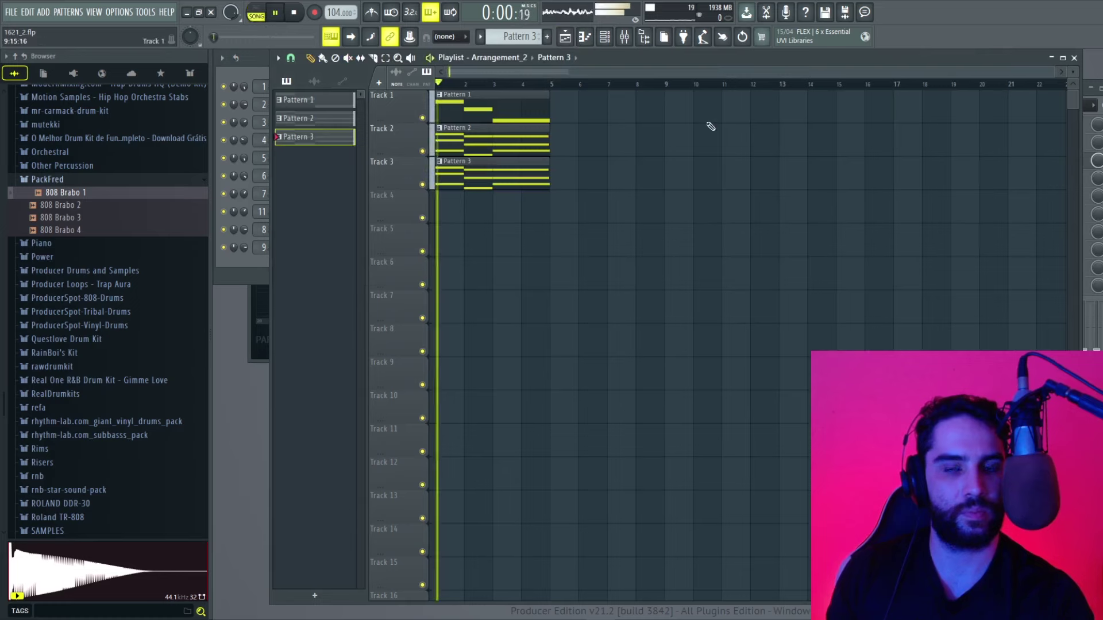
{"action": "key", "text": "F6"}
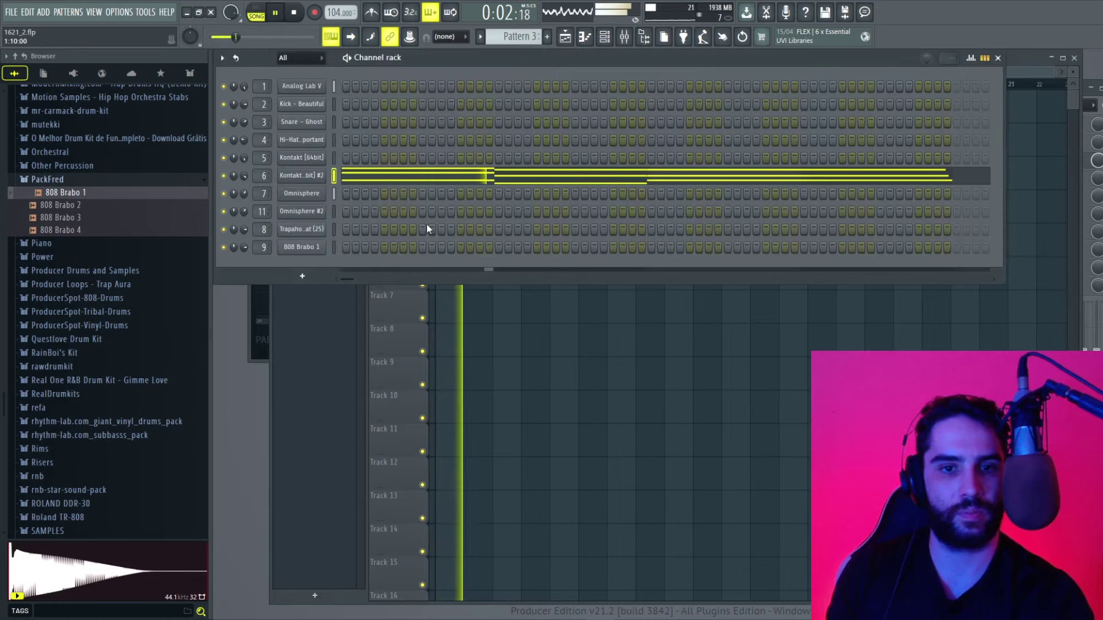
{"action": "key", "text": "space"}
Step: Create a volume automation clip for the second Kontakt channel and shape it into ramps rising from minimum to maximum over each bar
{"action": "right_click", "coordinate": [247, 175]}
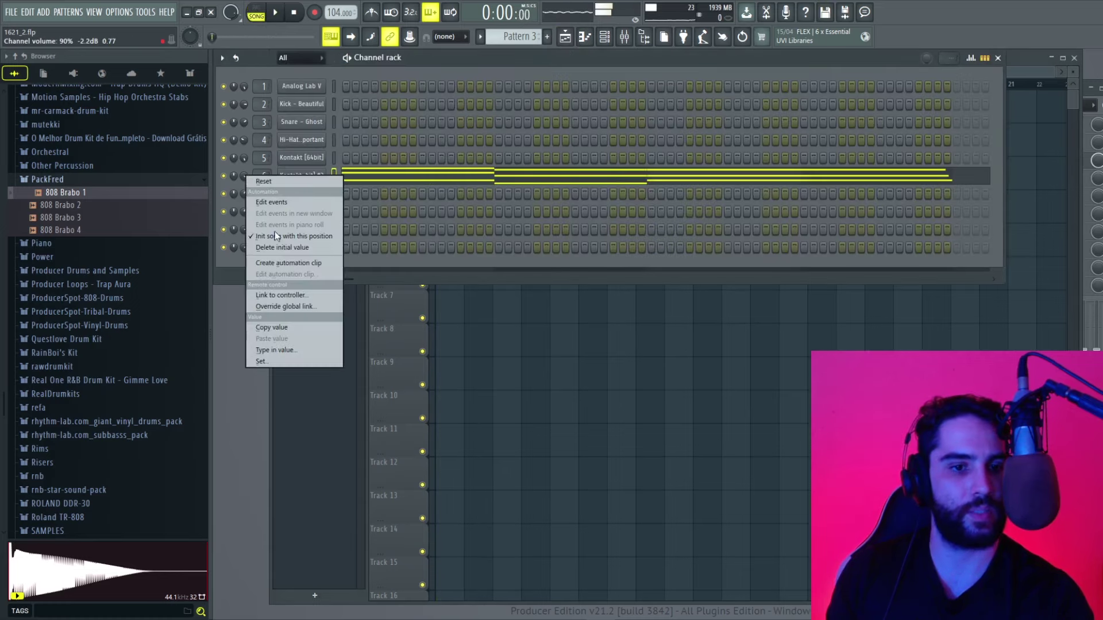
{"action": "left_click", "coordinate": [288, 264]}
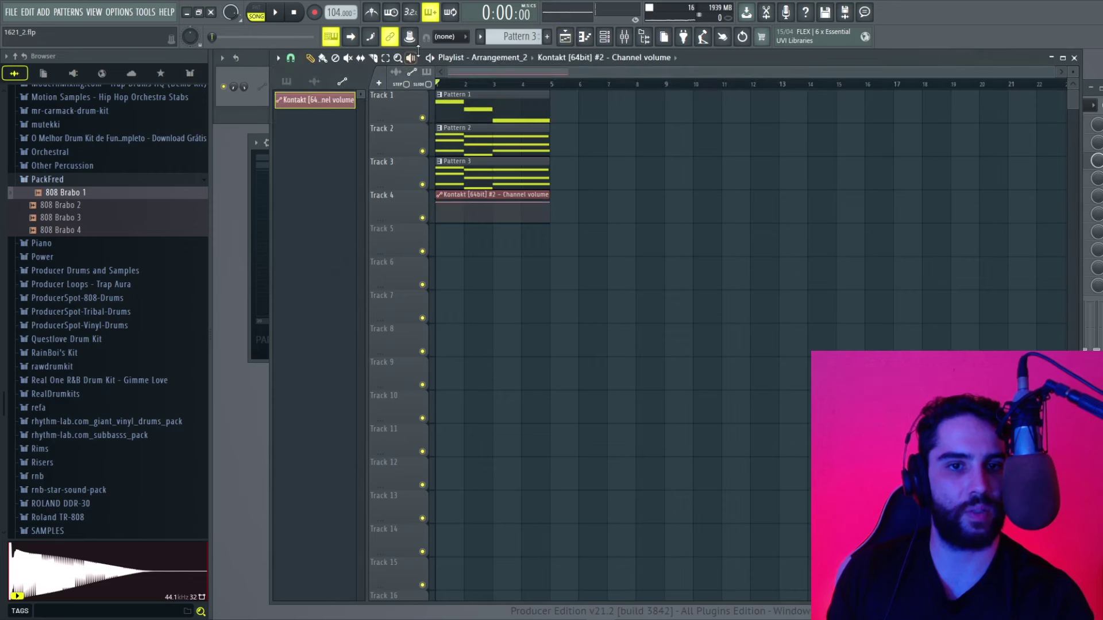
{"action": "left_click_drag", "start_coordinate": [449, 124], "coordinate": [614, 285]}
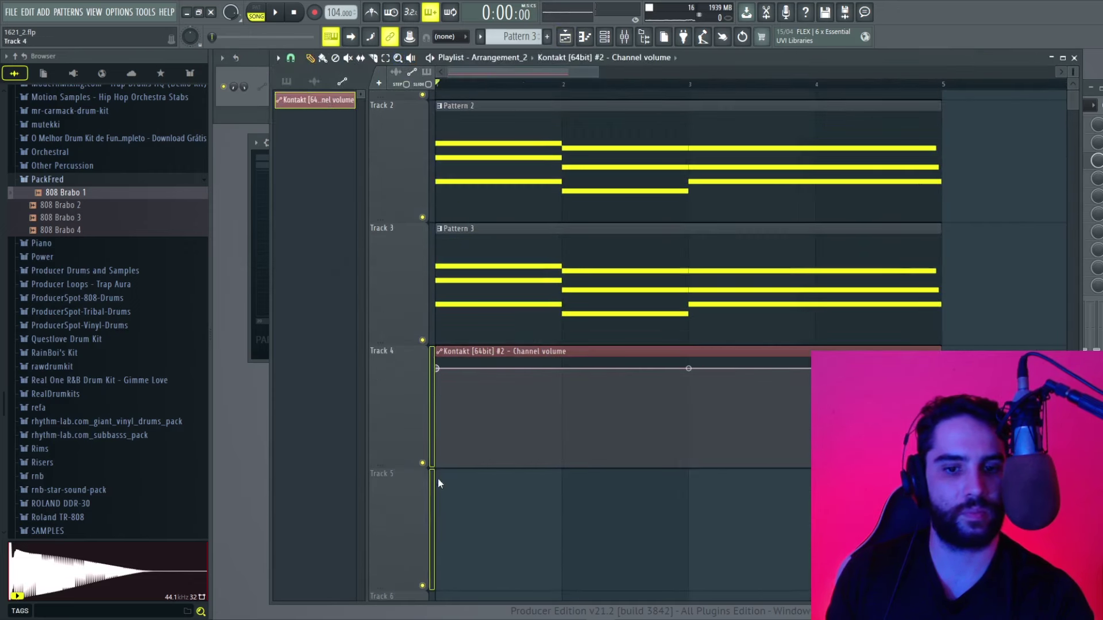
{"action": "left_click_drag", "start_coordinate": [439, 368], "coordinate": [427, 524]}
{"action": "left_click_drag", "start_coordinate": [516, 436], "coordinate": [566, 315]}
{"action": "left_click_drag", "start_coordinate": [579, 420], "coordinate": [650, 481]}
{"action": "left_click_drag", "start_coordinate": [750, 419], "coordinate": [699, 321]}
{"action": "left_click_drag", "start_coordinate": [690, 414], "coordinate": [658, 568]}
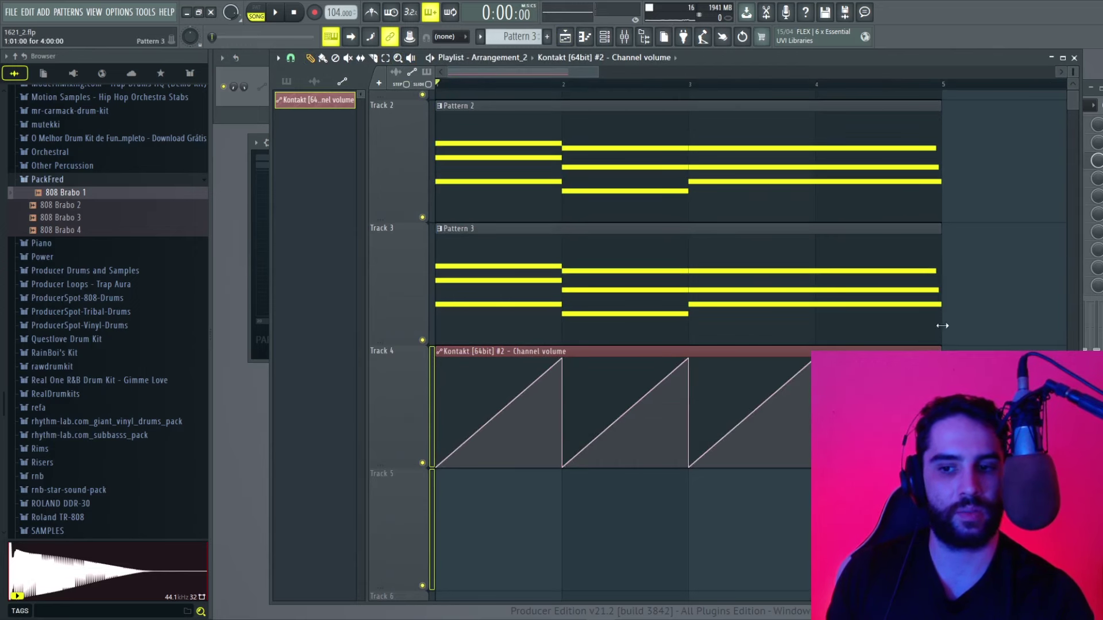
Step: Play back the song with the volume automation and show all channels in the channel rack
{"action": "key", "text": "space"}
{"action": "left_click", "coordinate": [1074, 58]}
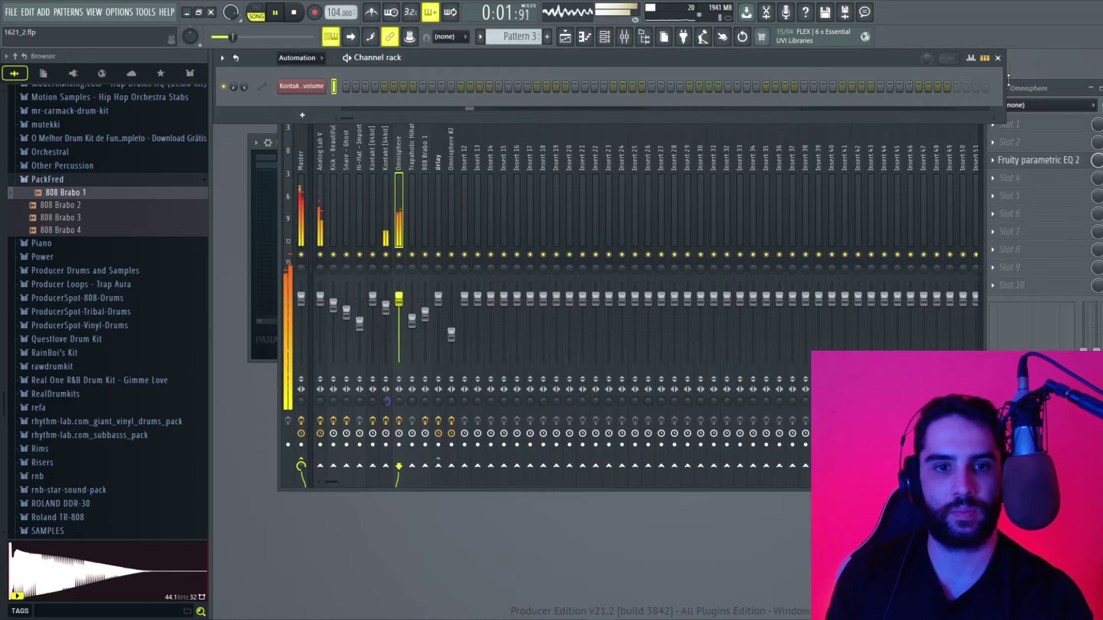
{"action": "left_click", "coordinate": [291, 72]}
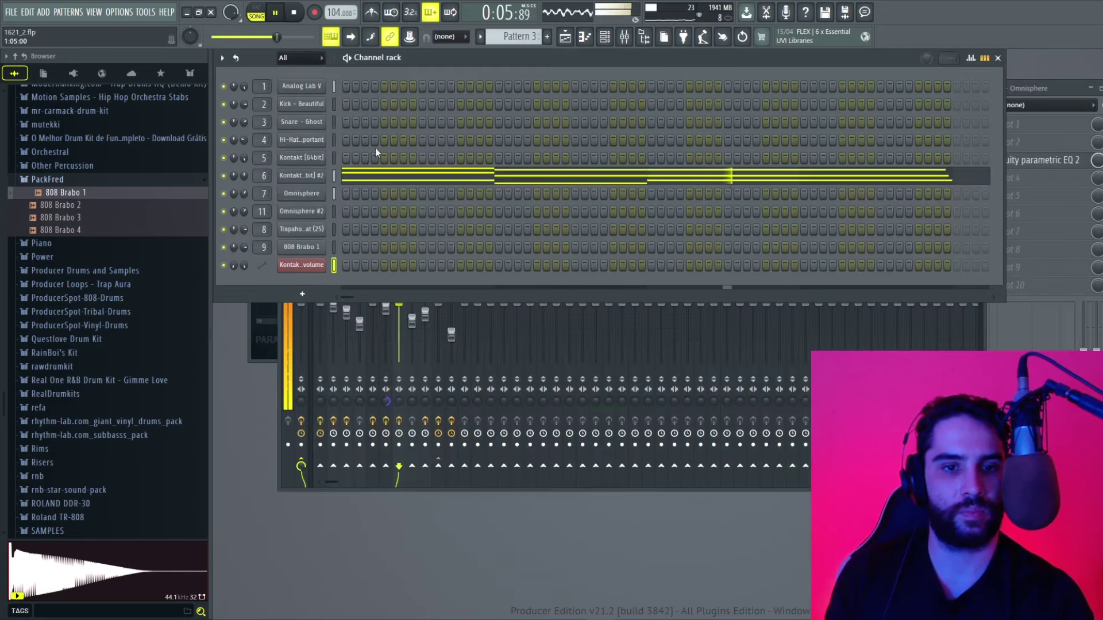
Step: Create Pattern 4 with the first Kontakt channel selected and place it on Track 5 at bar 1
{"action": "left_click", "coordinate": [548, 38]}
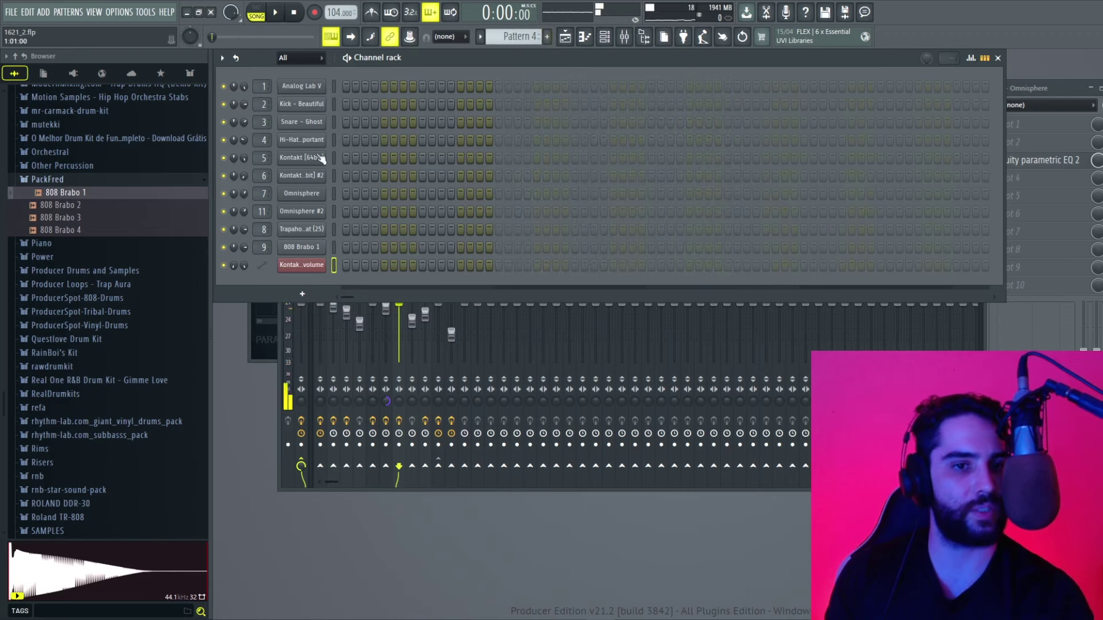
{"action": "left_click", "coordinate": [334, 158]}
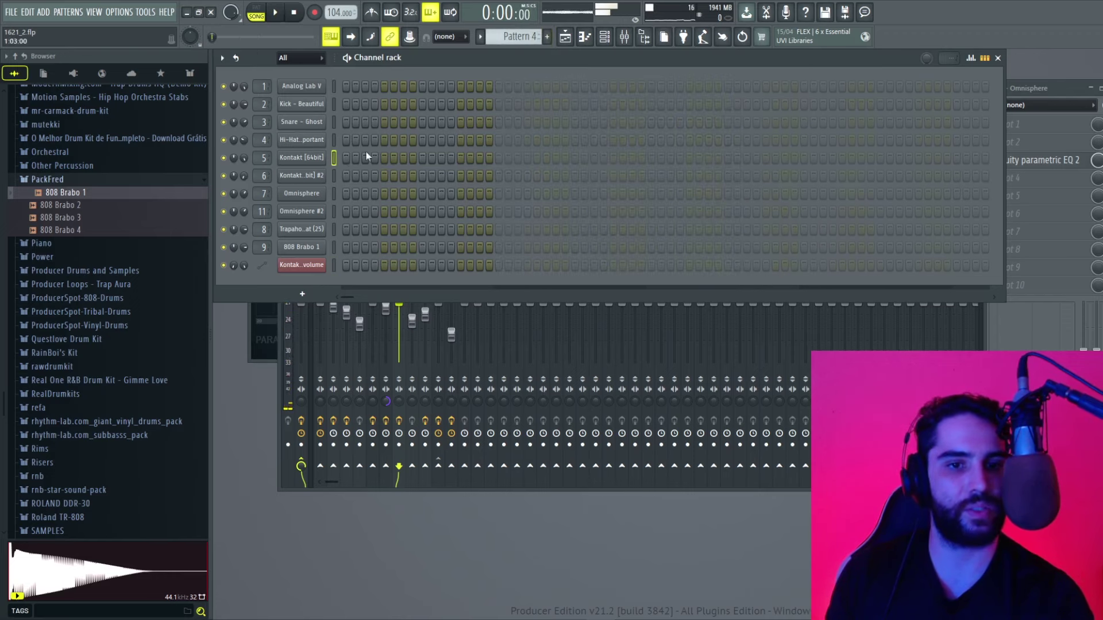
{"action": "left_click", "coordinate": [565, 38]}
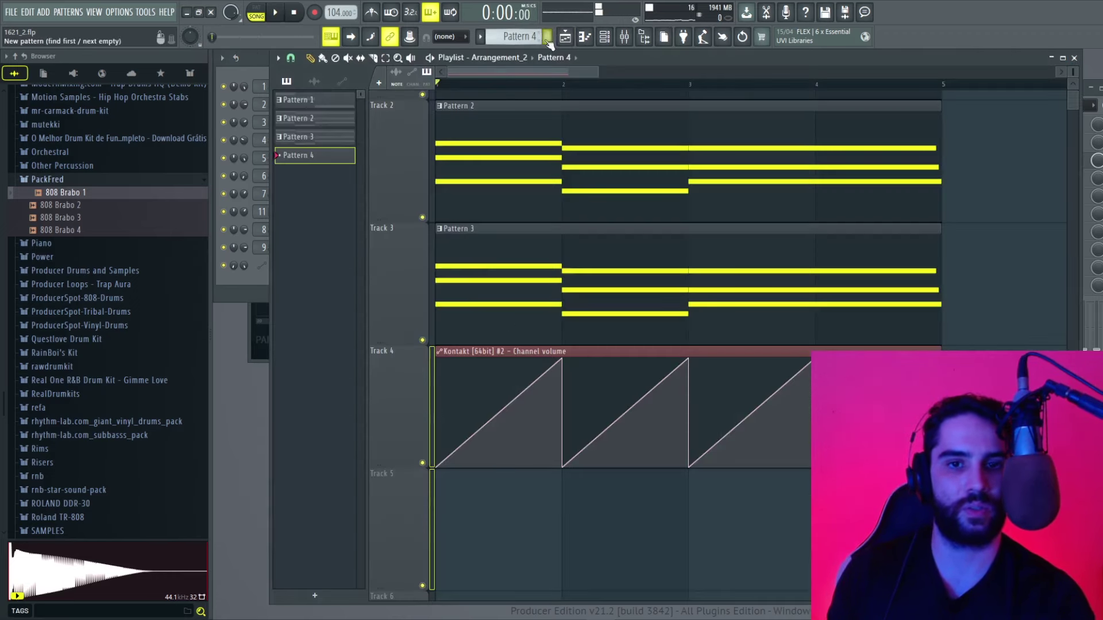
{"action": "left_click", "coordinate": [511, 542]}
Step: Open the piano roll of the first Kontakt channel for Pattern 4
{"action": "key", "text": "F6"}
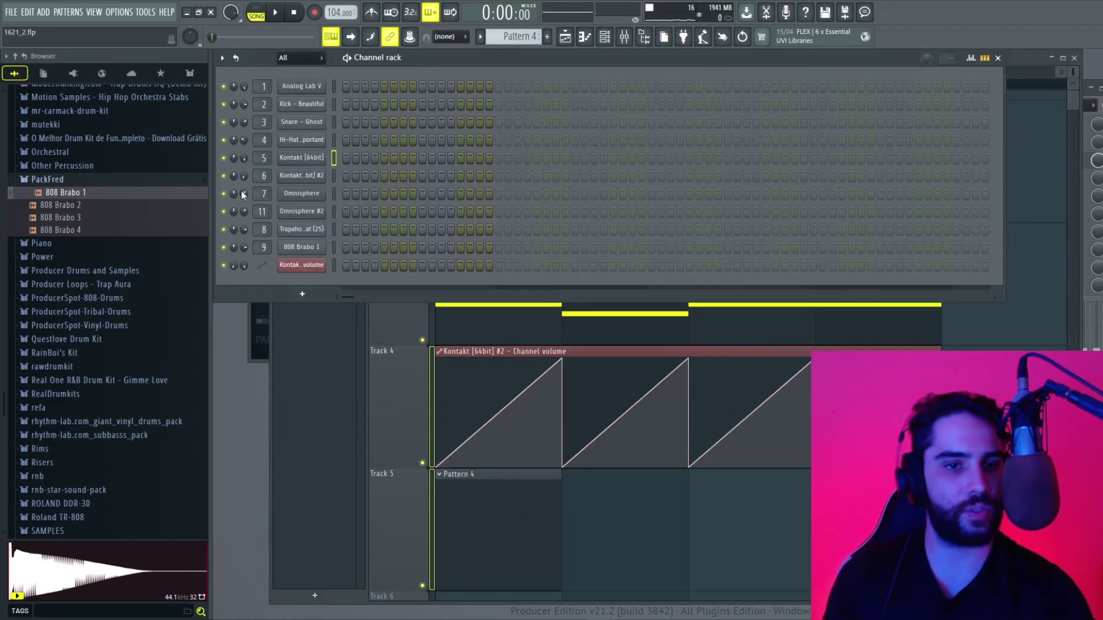
{"action": "right_click", "coordinate": [307, 164]}
{"action": "left_click", "coordinate": [371, 160]}
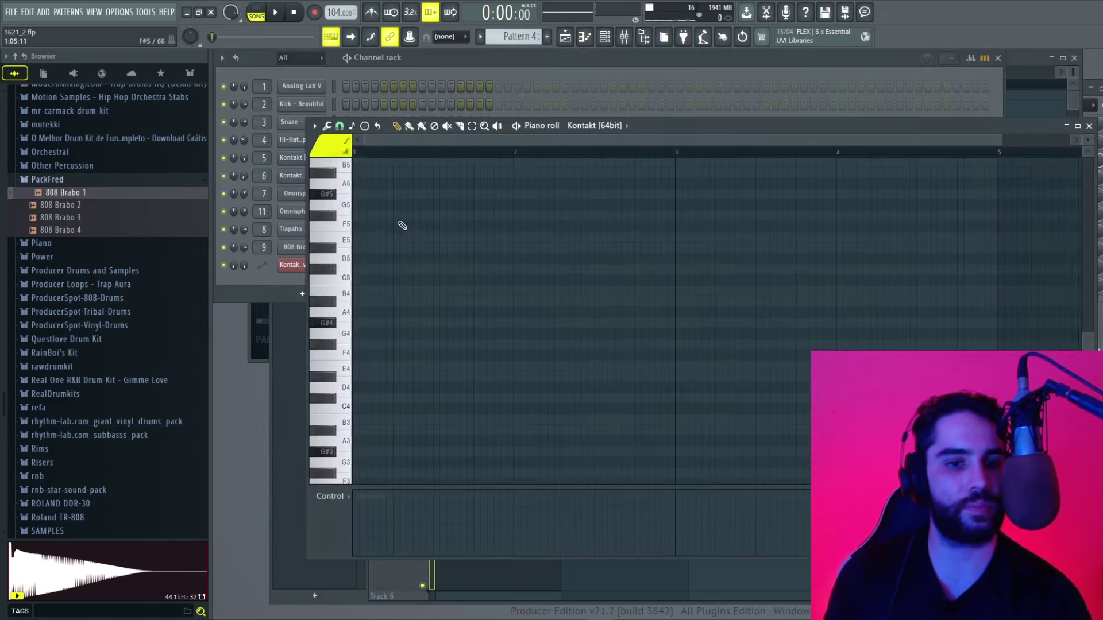
{"action": "scroll", "coordinate": [397, 250], "scroll_direction": "down", "scroll_amount": 2}
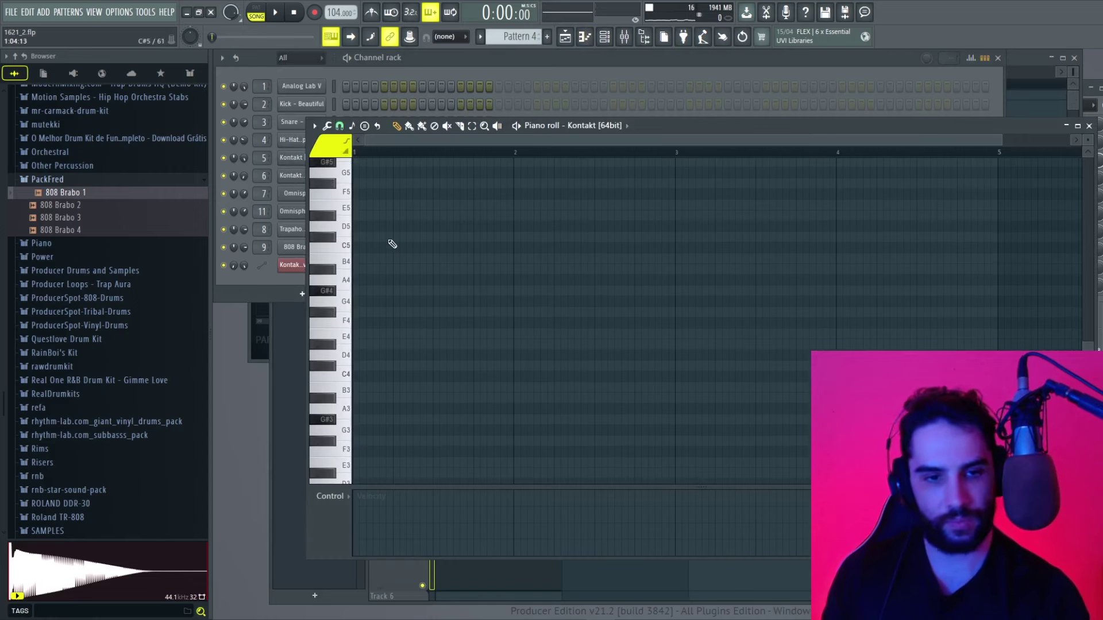
{"action": "left_click", "coordinate": [393, 292]}
{"action": "left_click", "coordinate": [414, 267]}
{"action": "left_click", "coordinate": [432, 258]}
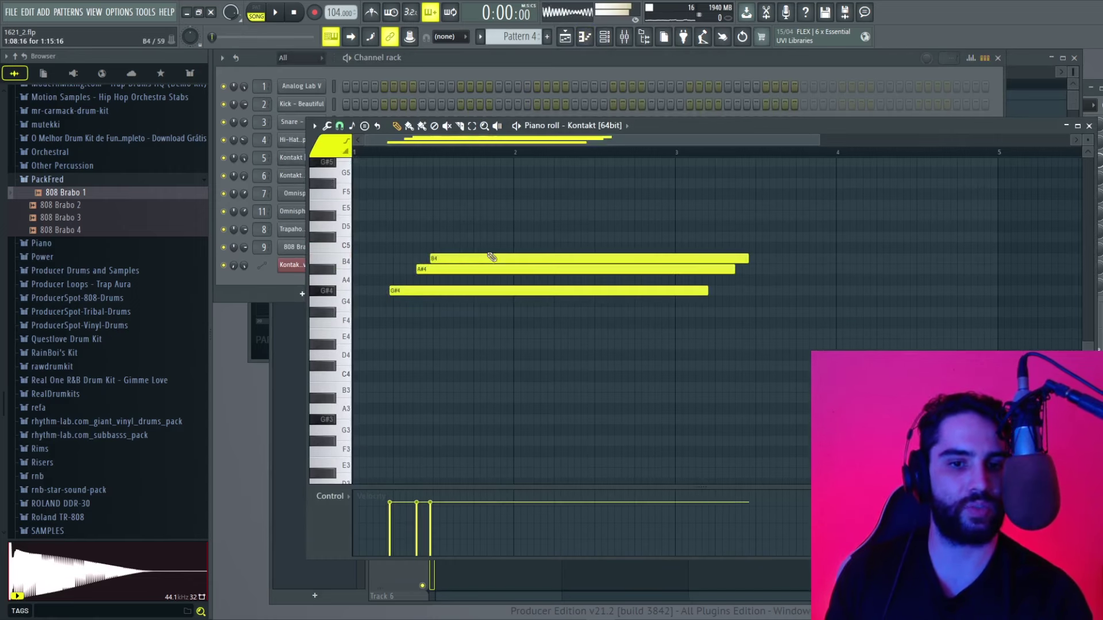
{"action": "right_click", "coordinate": [461, 256]}
{"action": "right_click", "coordinate": [457, 266]}
{"action": "right_click", "coordinate": [447, 290]}
Step: Add a short G#4 just before beat 2 and an F#4 on beat 3 of bar 1, plus D#5 and A#4 on beats 1 and 2 of bar 2
{"action": "left_click", "coordinate": [394, 290]}
{"action": "left_click_drag", "start_coordinate": [703, 288], "coordinate": [399, 291]}
{"action": "key", "text": "space"}
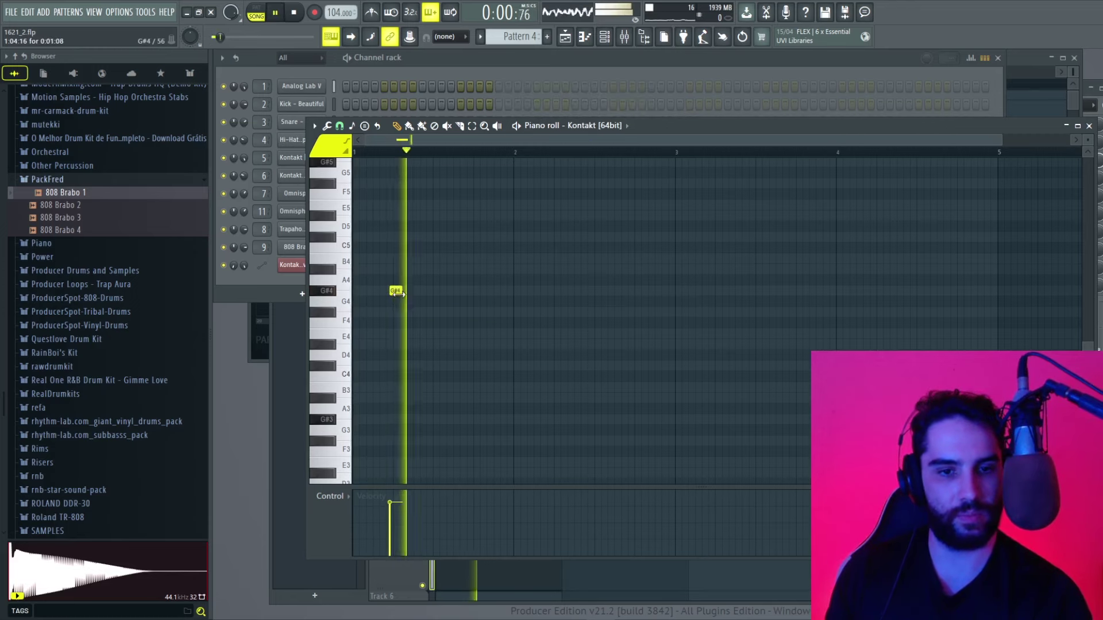
{"action": "left_click", "coordinate": [436, 312]}
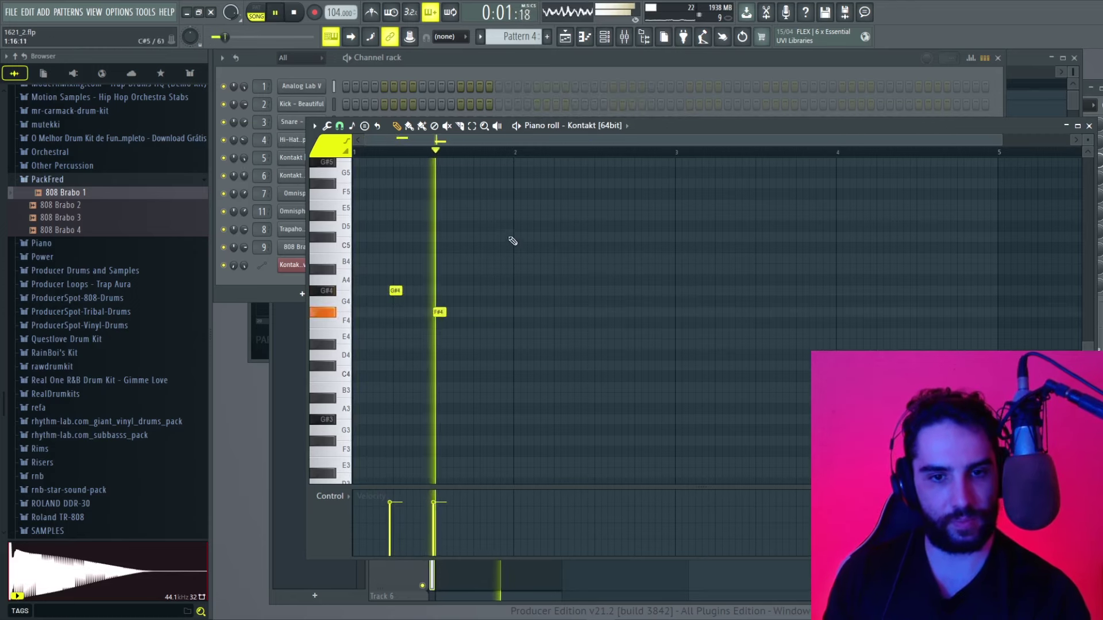
{"action": "left_click", "coordinate": [517, 215]}
{"action": "key", "text": "space"}
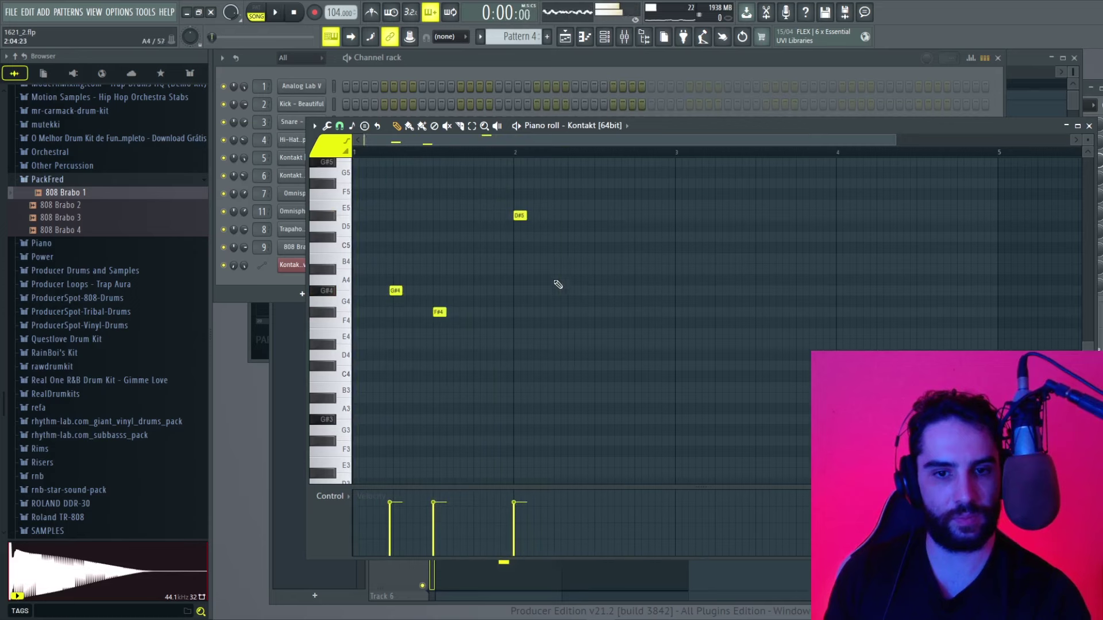
{"action": "left_click_drag", "start_coordinate": [558, 271], "coordinate": [561, 272]}
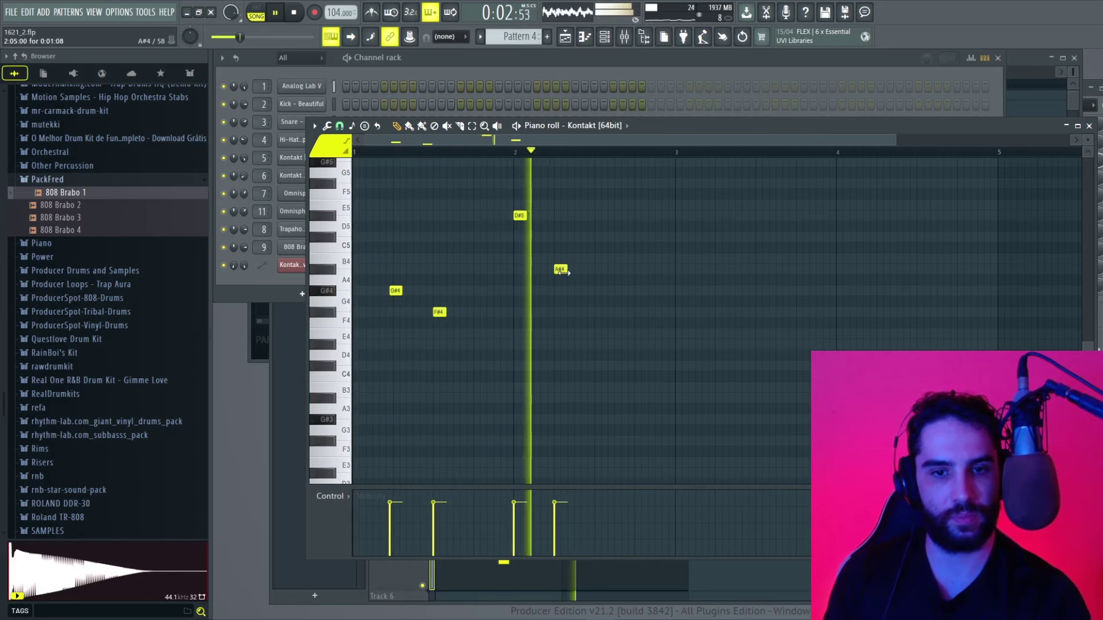
Step: Add short C#5 and F#4 notes on beats 1 and 2 of bar 3 and a G#4 at the start of bar 4
{"action": "left_click", "coordinate": [680, 258]}
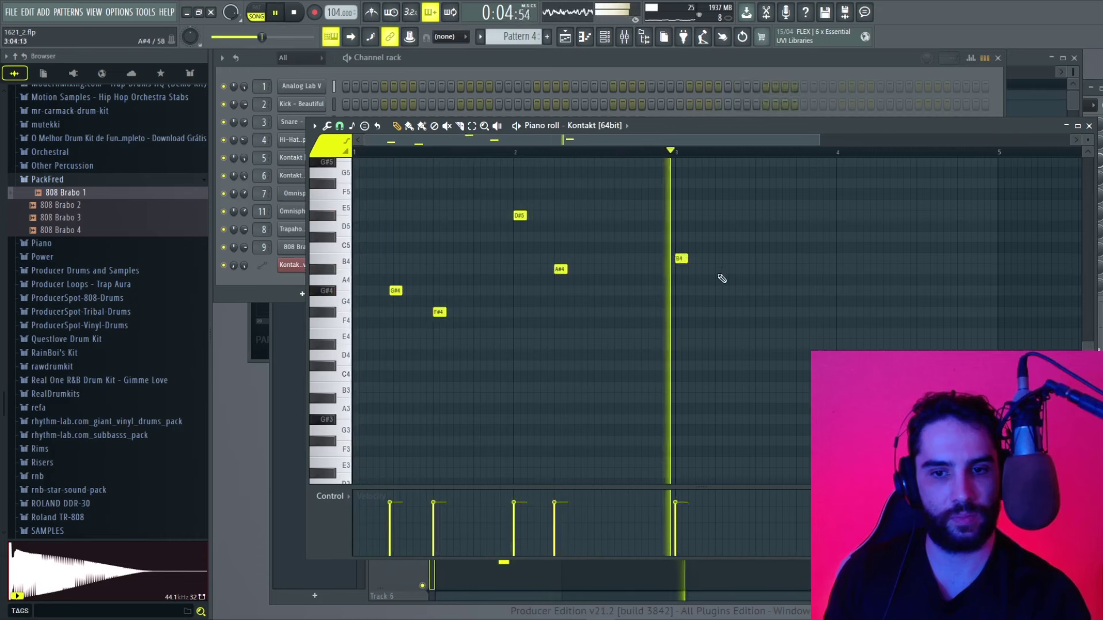
{"action": "key", "text": "space"}
{"action": "key", "text": "space"}
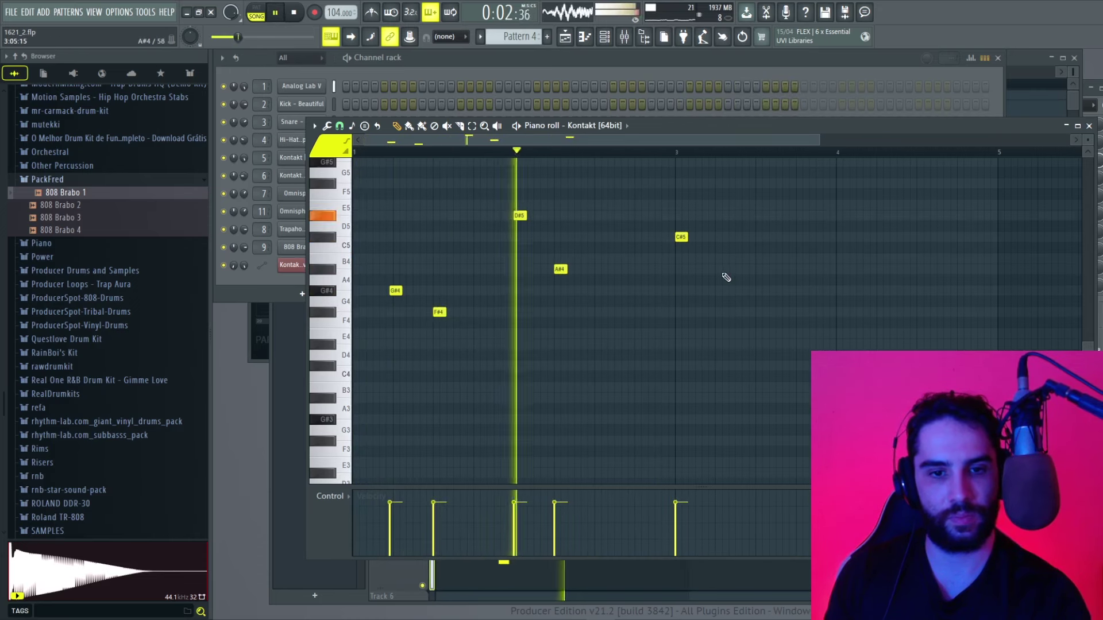
{"action": "left_click", "coordinate": [719, 312]}
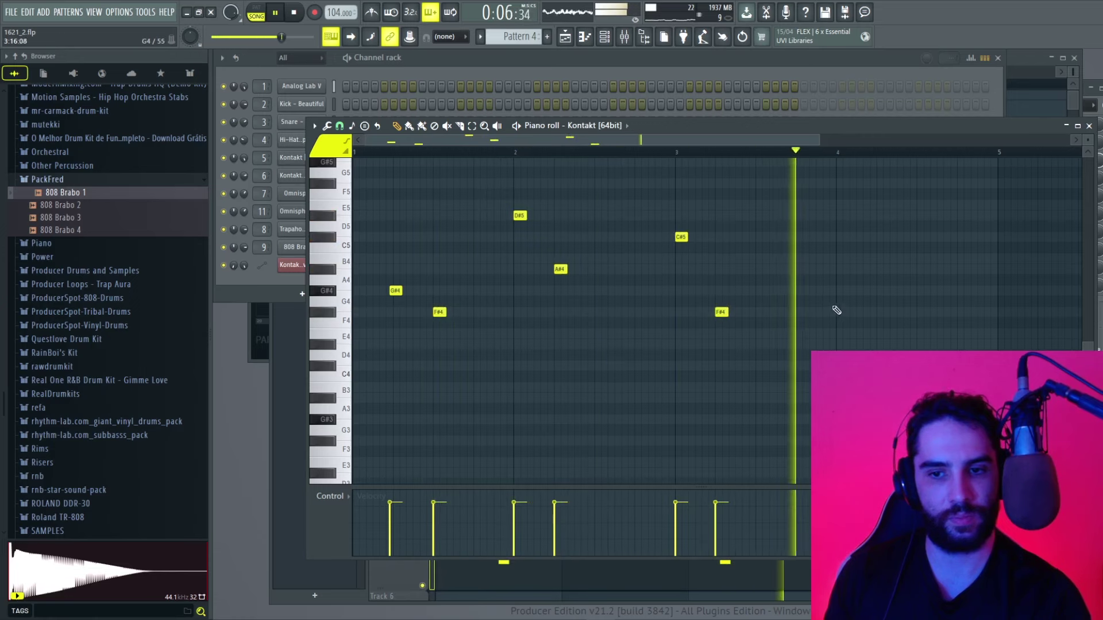
{"action": "left_click", "coordinate": [841, 291]}
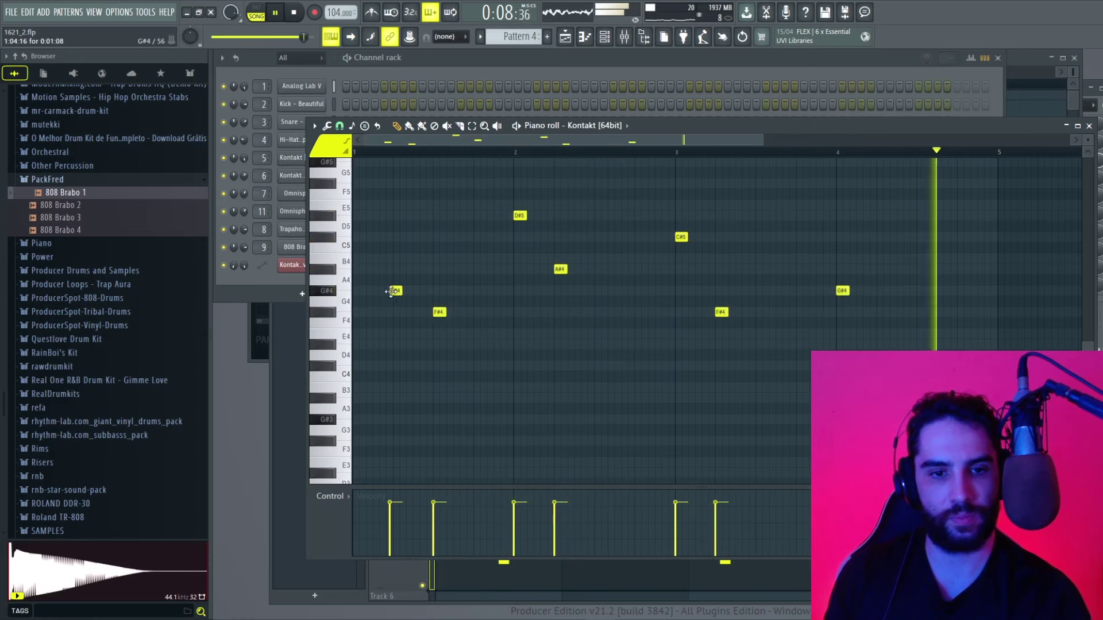
Step: Move the first G#4 to the start of bar 1 and the first F#4 to beat 2, and replay the melody
{"action": "left_click_drag", "start_coordinate": [395, 291], "coordinate": [358, 291]}
{"action": "left_click_drag", "start_coordinate": [428, 316], "coordinate": [407, 316]}
{"action": "key", "text": "space"}
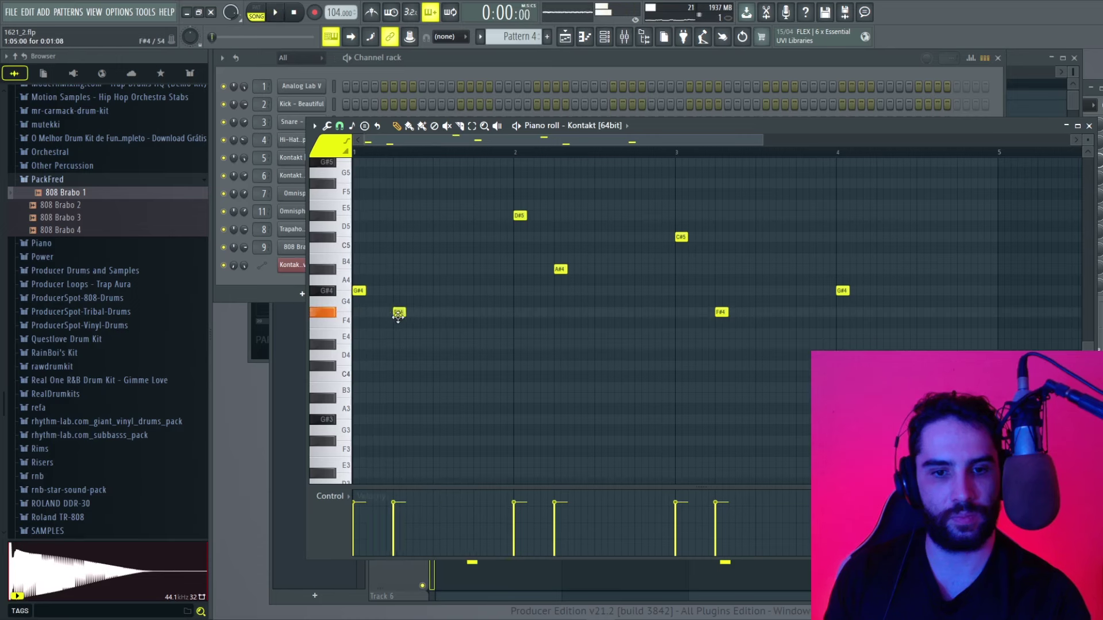
{"action": "key", "text": "space"}
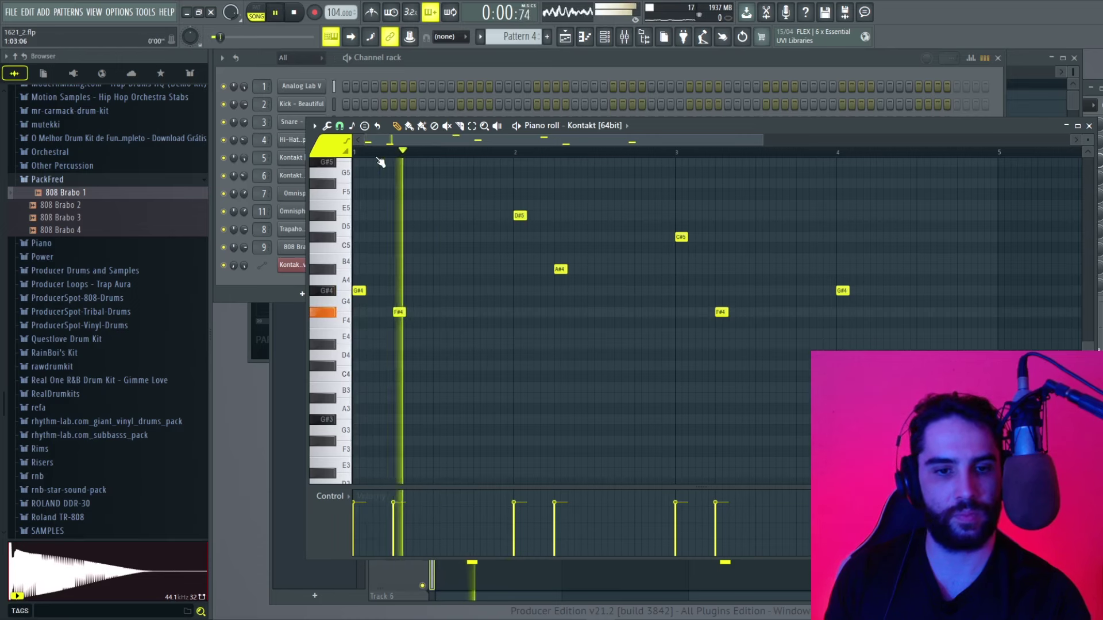
Step: Shorten all the melody notes slightly with a piano roll tool and add a D#4 on beat 3 of bar 4
{"action": "left_click", "coordinate": [327, 126]}
{"action": "left_click", "coordinate": [344, 213]}
{"action": "key", "text": "Return"}
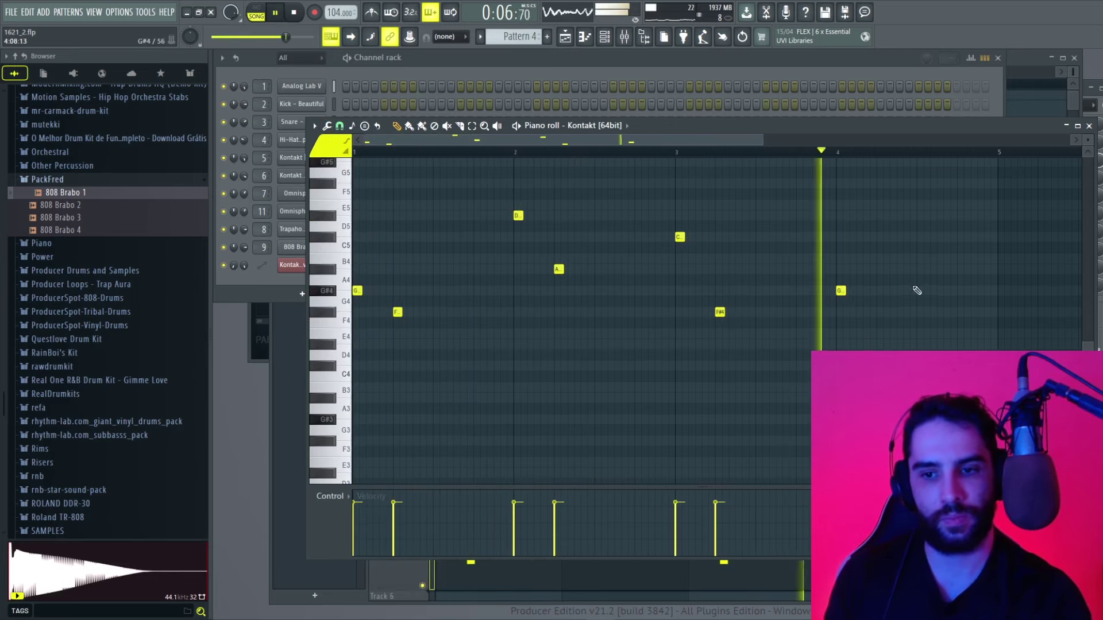
{"action": "left_click", "coordinate": [921, 343]}
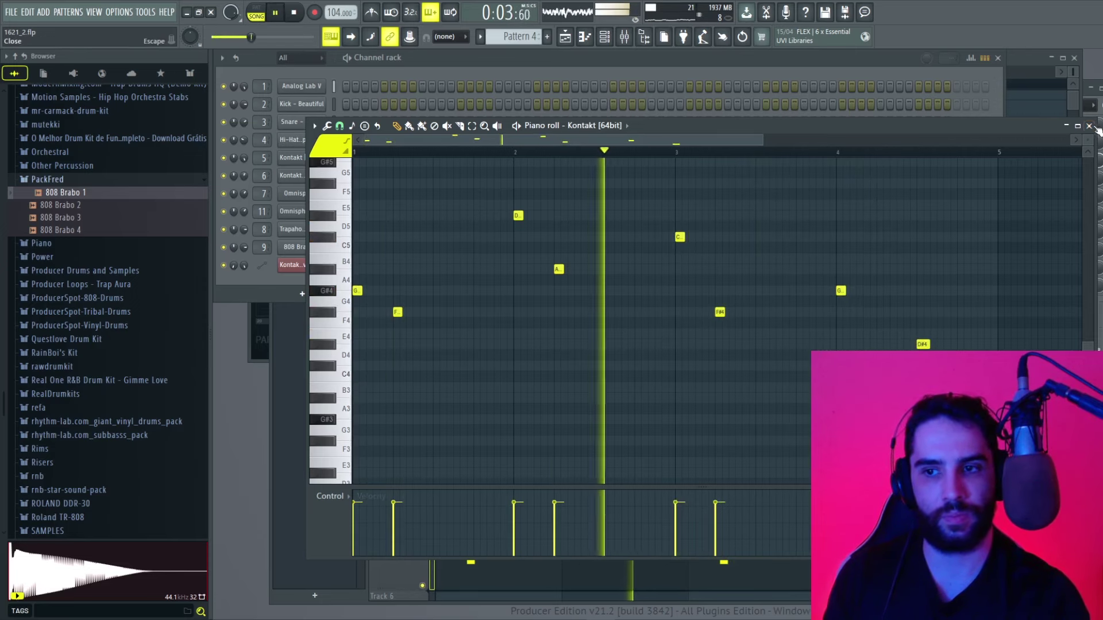
Step: Close the piano roll, save the project and stop playback
{"action": "key", "text": "F7"}
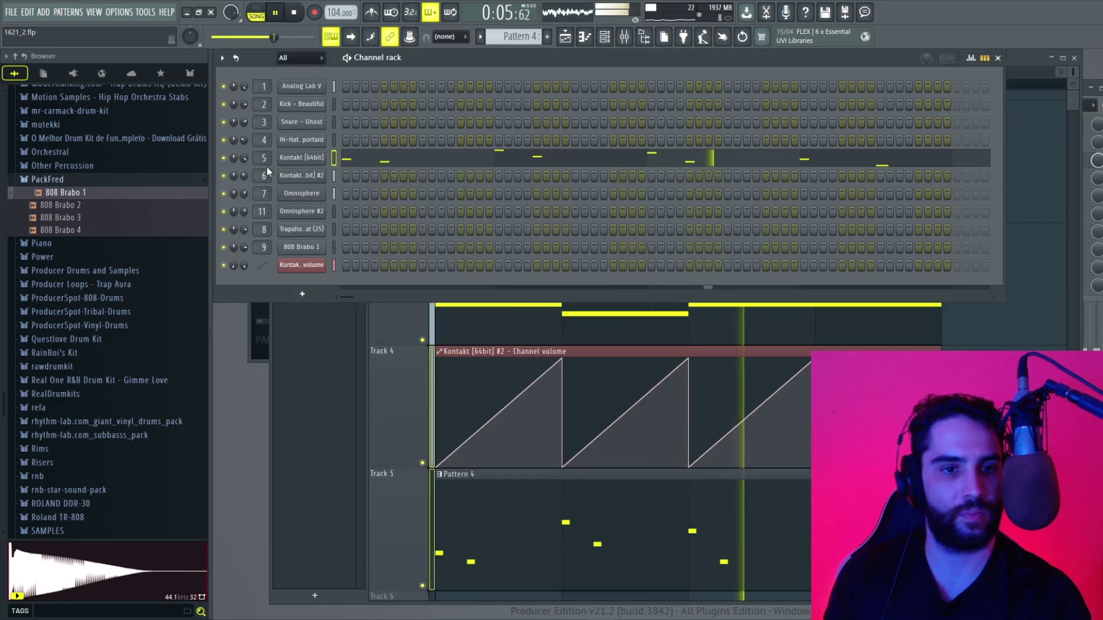
{"action": "left_click", "coordinate": [11, 12]}
{"action": "left_click", "coordinate": [19, 66]}
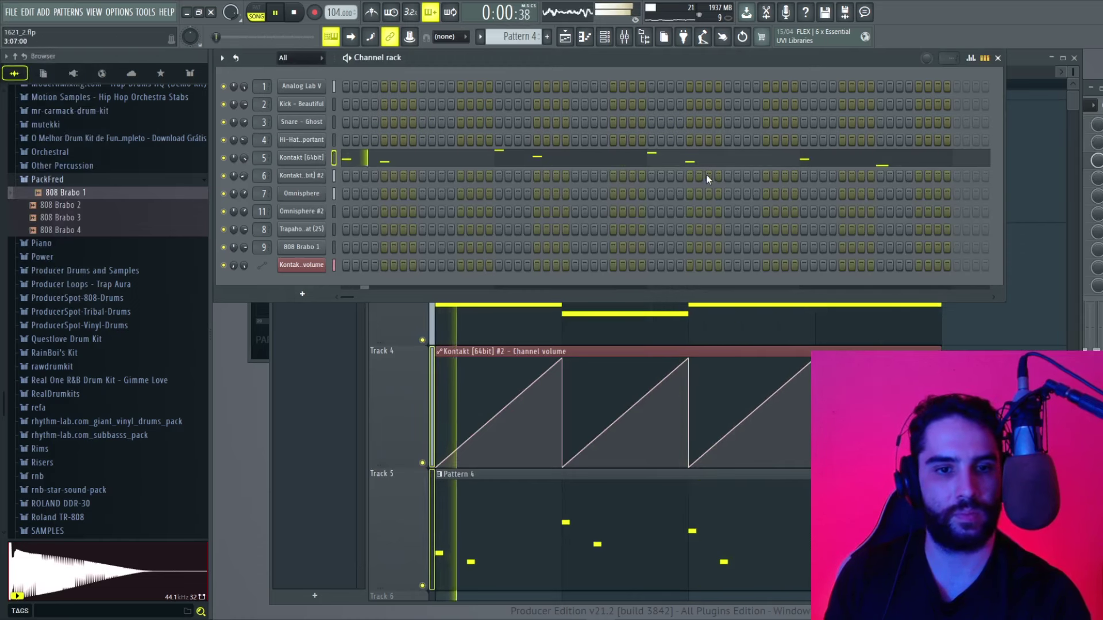
{"action": "key", "text": "space"}
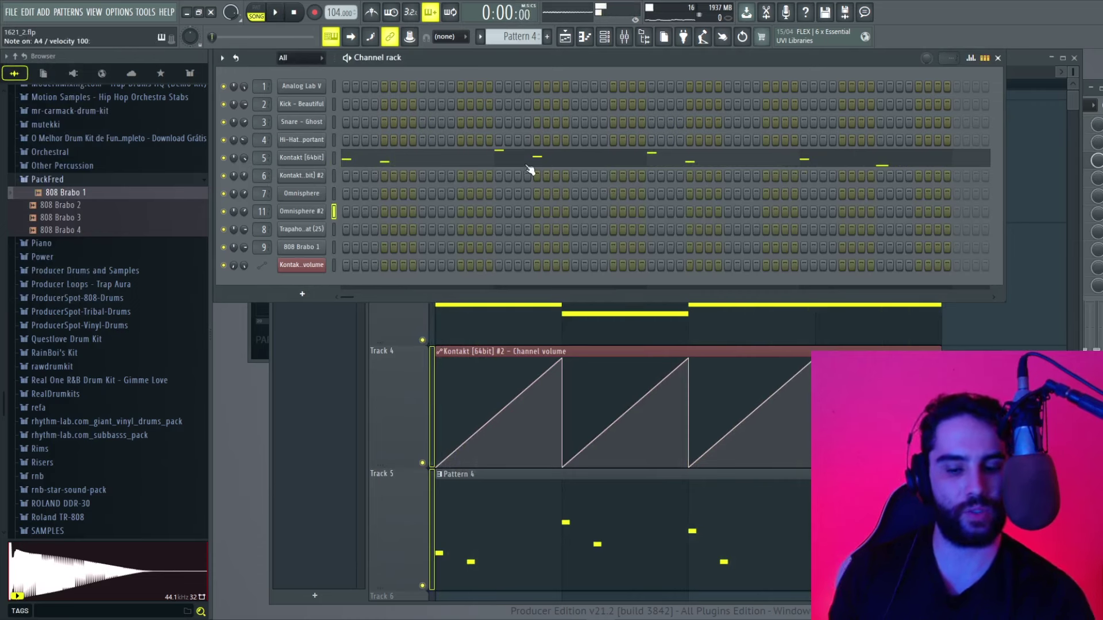
Step: Create Pattern 5 and place it on Track 6 at bar 1 of the playlist
{"action": "left_click", "coordinate": [553, 38]}
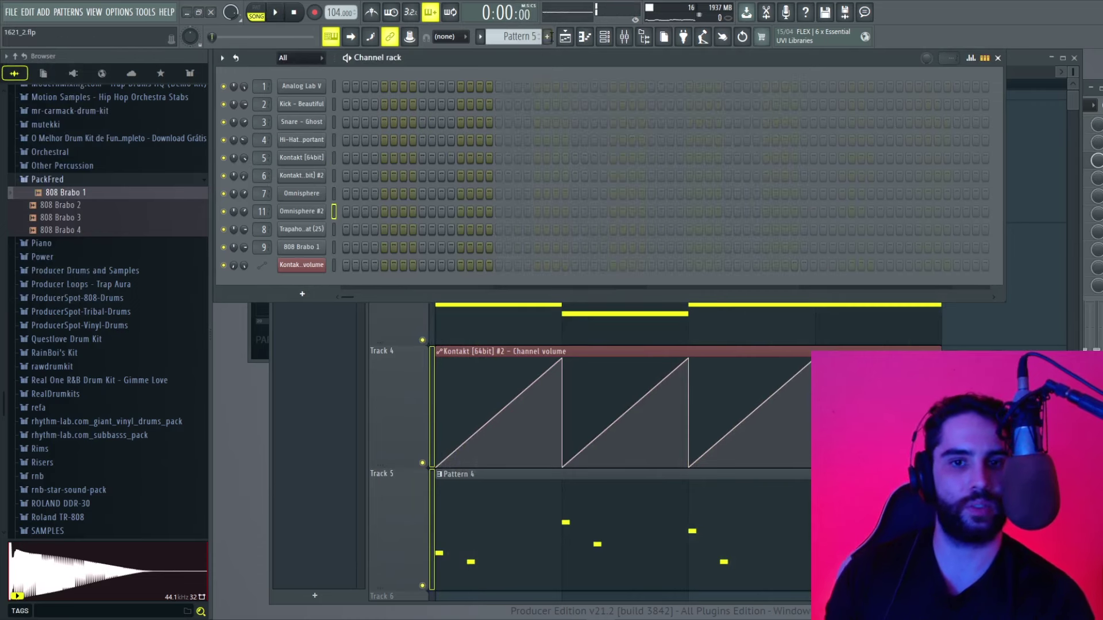
{"action": "left_click", "coordinate": [563, 40]}
{"action": "left_click", "coordinate": [472, 386]}
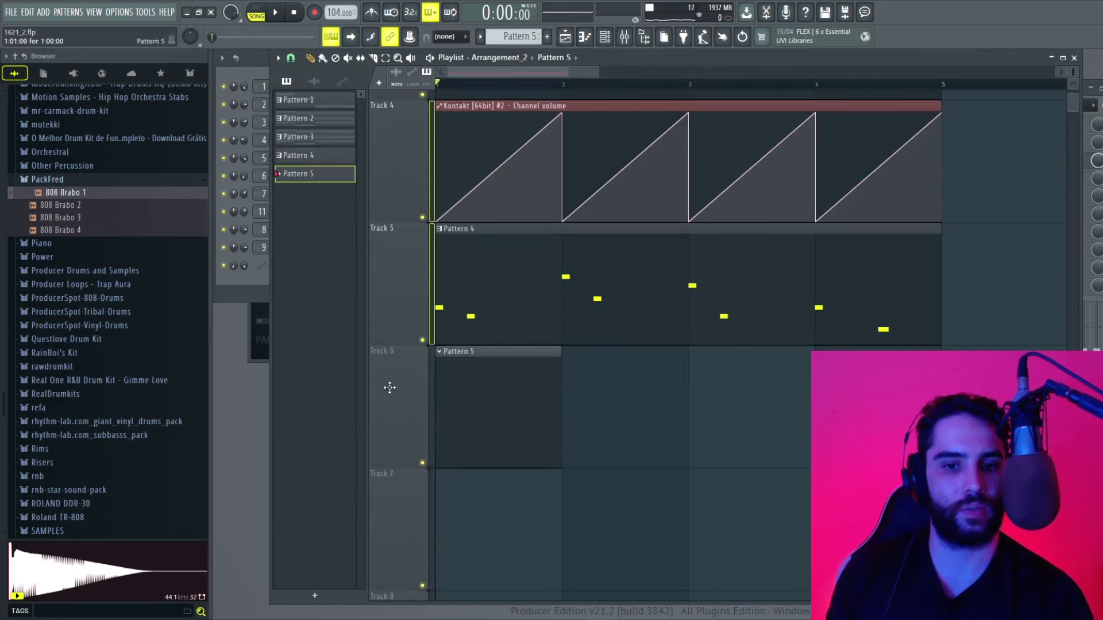
Step: Open the piano roll of the Omnisphere #2 channel for Pattern 5
{"action": "key", "text": "F6"}
{"action": "right_click", "coordinate": [321, 211]}
{"action": "left_click", "coordinate": [343, 212]}
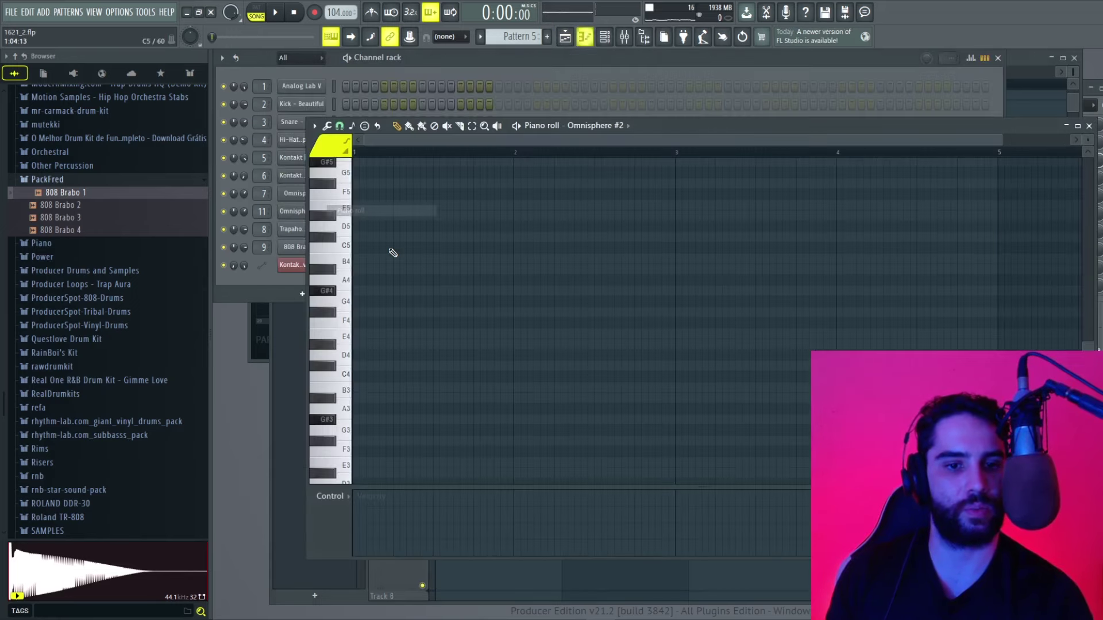
{"action": "left_click_drag", "start_coordinate": [356, 290], "coordinate": [370, 429]}
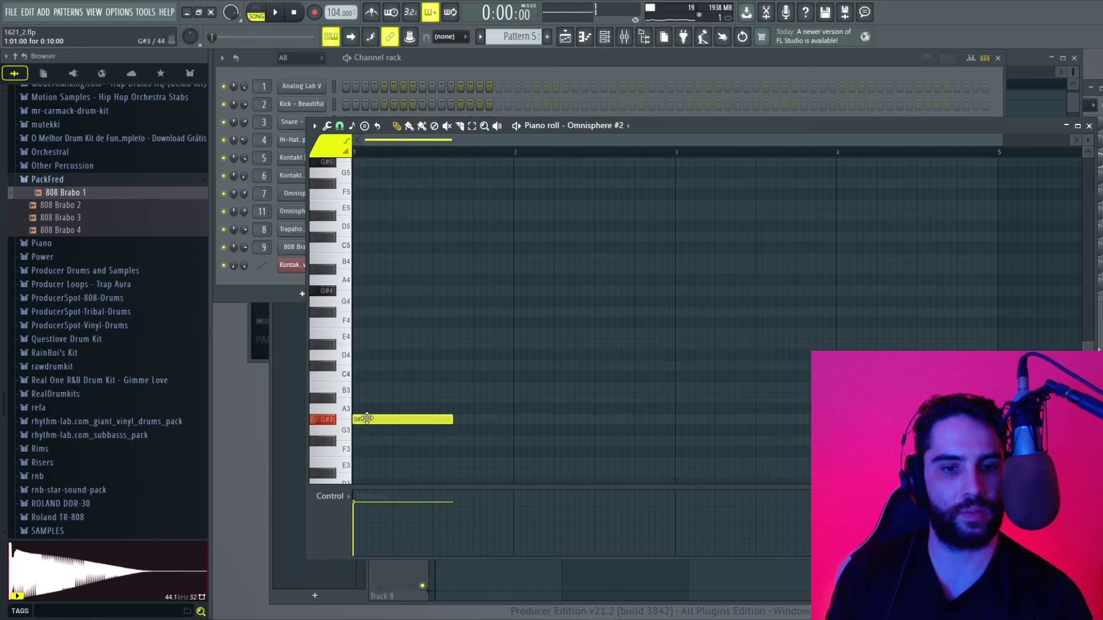
{"action": "key", "text": "space"}
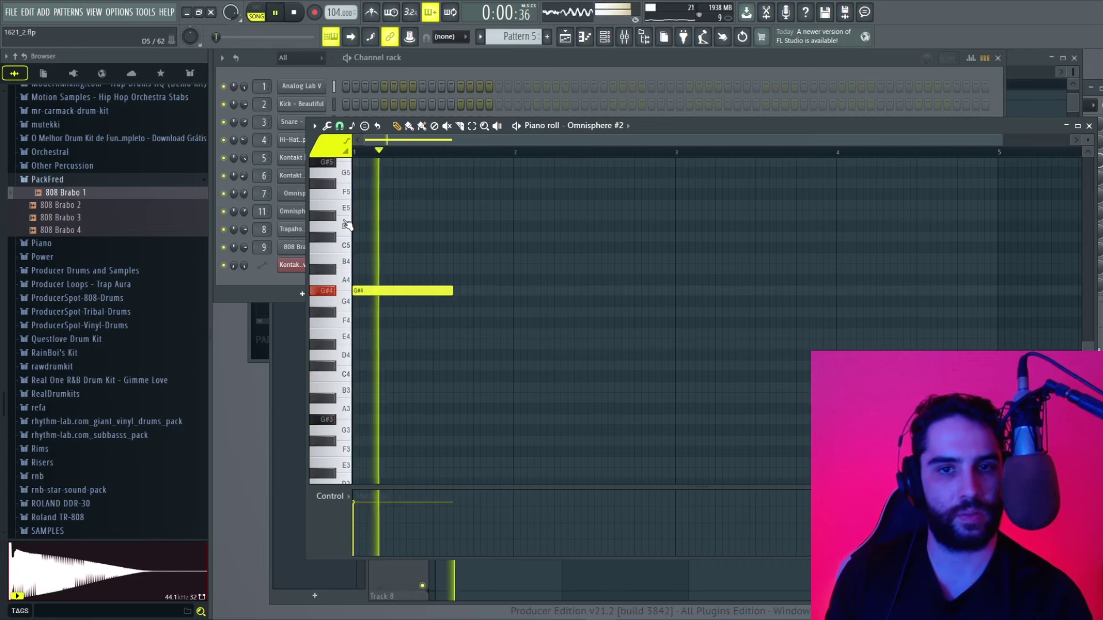
{"action": "key", "text": "space"}
{"action": "right_click", "coordinate": [395, 290]}
Step: Add a G#4 near beat 3 of bar 1 during playback and shorten it to end at the start of bar 2
{"action": "key", "text": "space"}
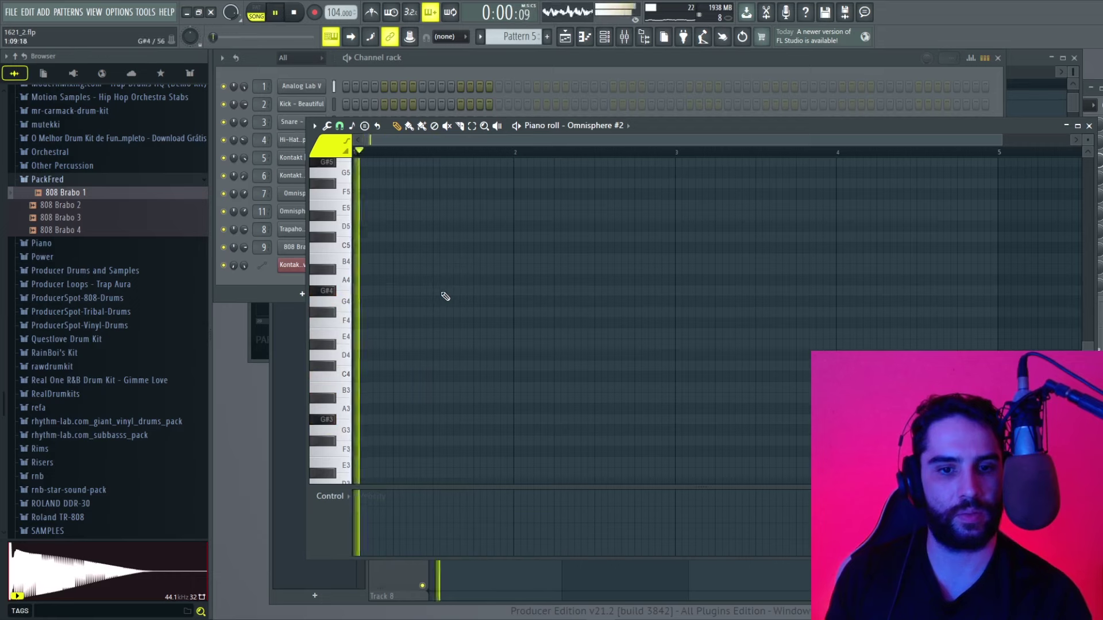
{"action": "left_click", "coordinate": [438, 292]}
{"action": "left_click_drag", "start_coordinate": [533, 293], "coordinate": [513, 292]}
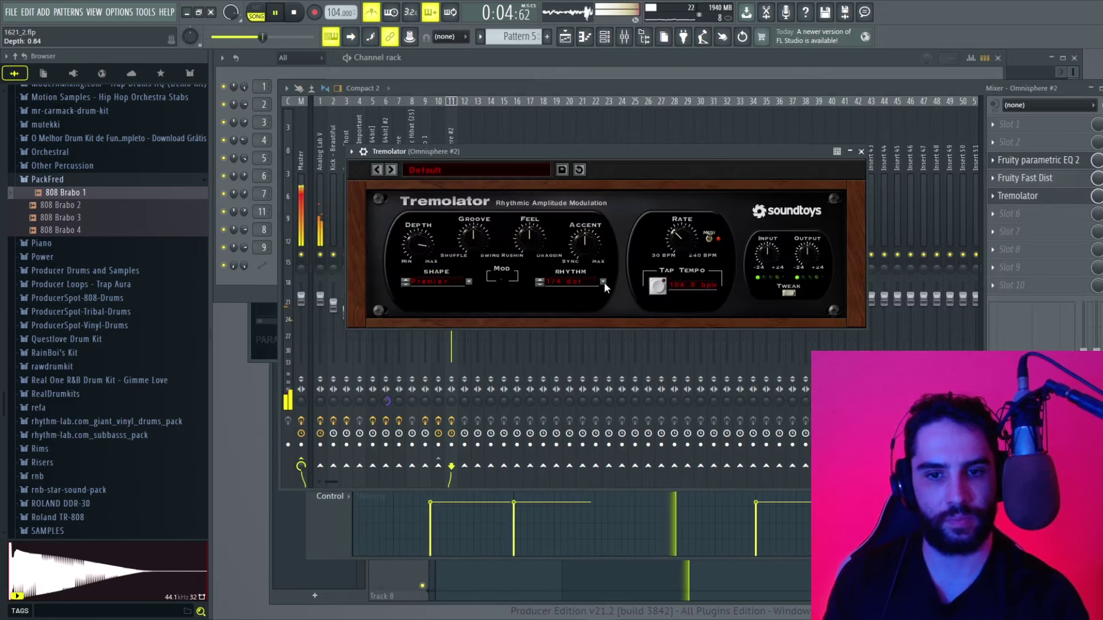
Step: Set the Tremolator rhythm on the Omnisphere #2 mixer track to 1/8th notes and close the plugin
{"action": "left_click", "coordinate": [604, 281]}
{"action": "mouse_move", "coordinate": [626, 271]}
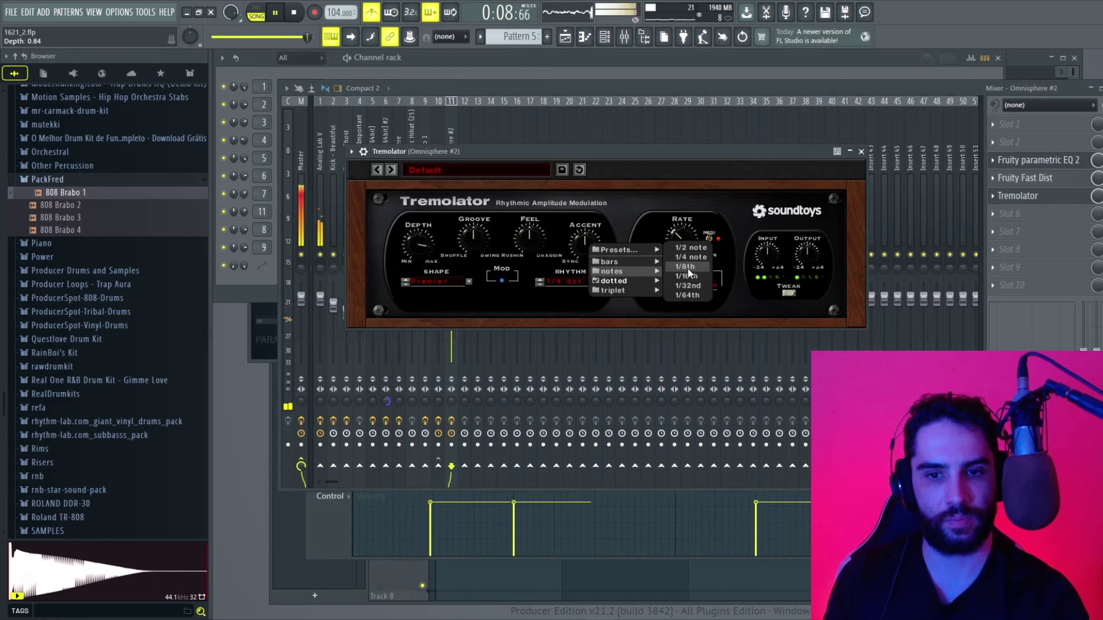
{"action": "left_click", "coordinate": [687, 267]}
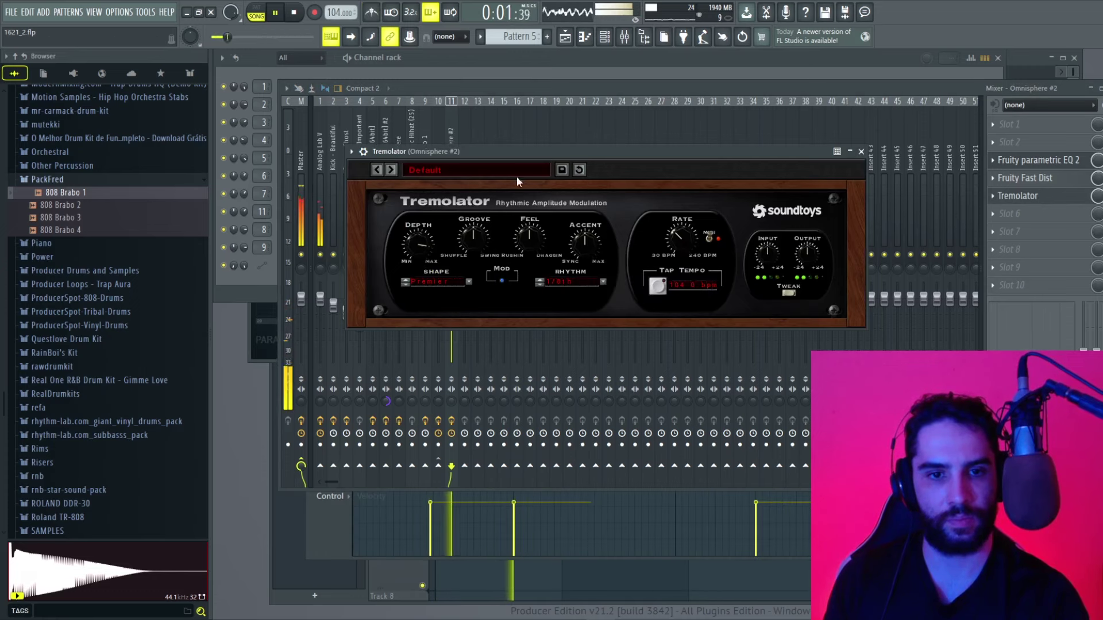
{"action": "left_click", "coordinate": [861, 151]}
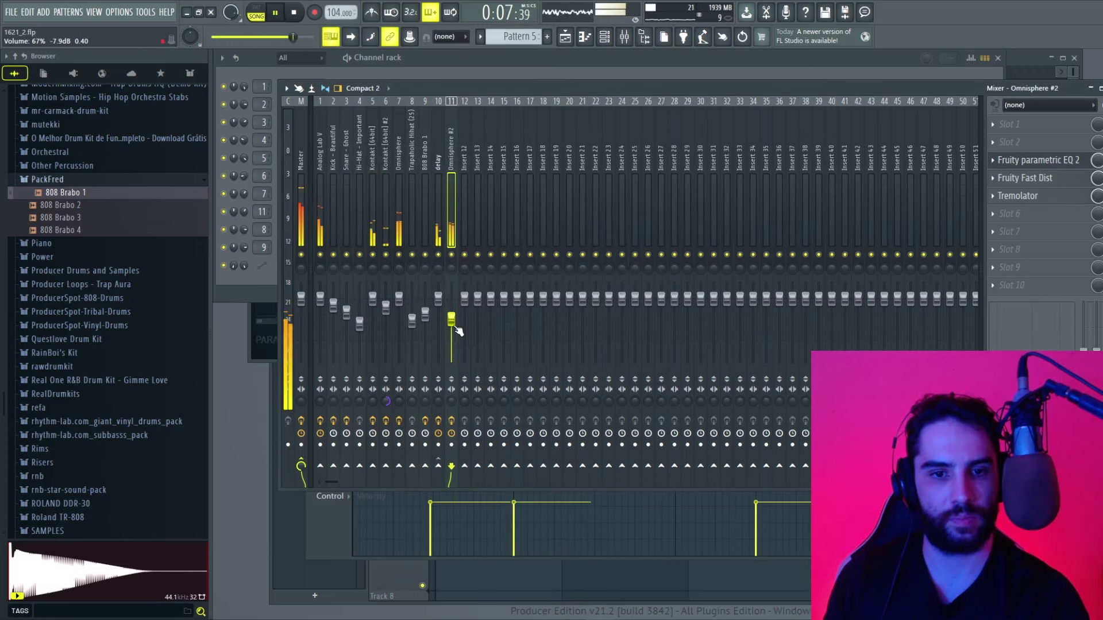
Step: Stop playback, close the mixer and create Pattern 6 in the Channel rack
{"action": "key", "text": "space"}
{"action": "key", "text": "F9"}
{"action": "key", "text": "F6"}
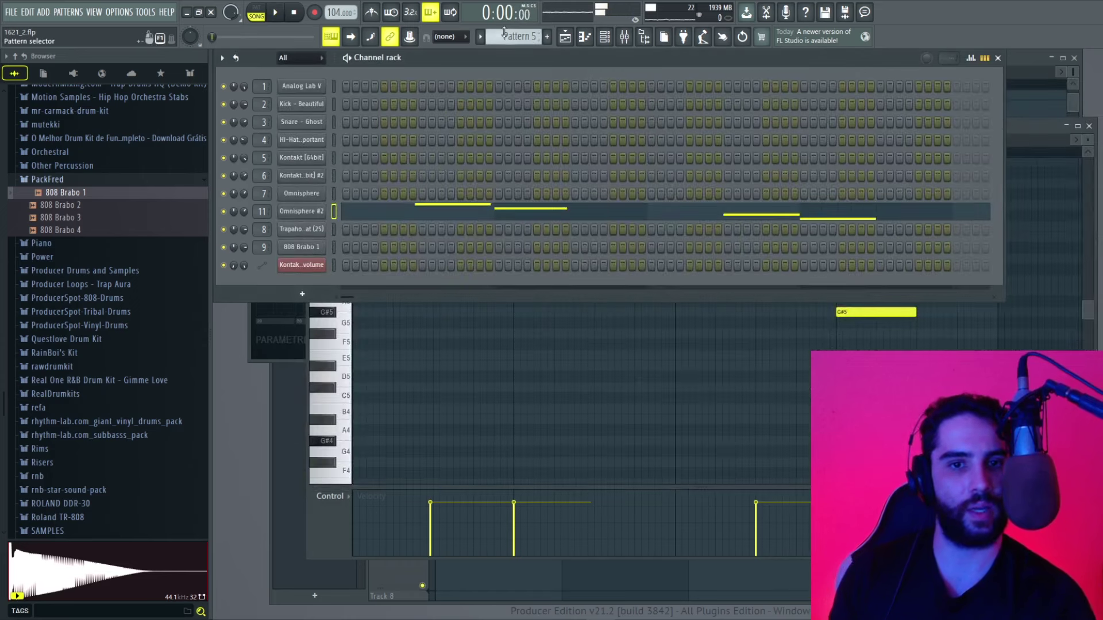
{"action": "left_click", "coordinate": [551, 37]}
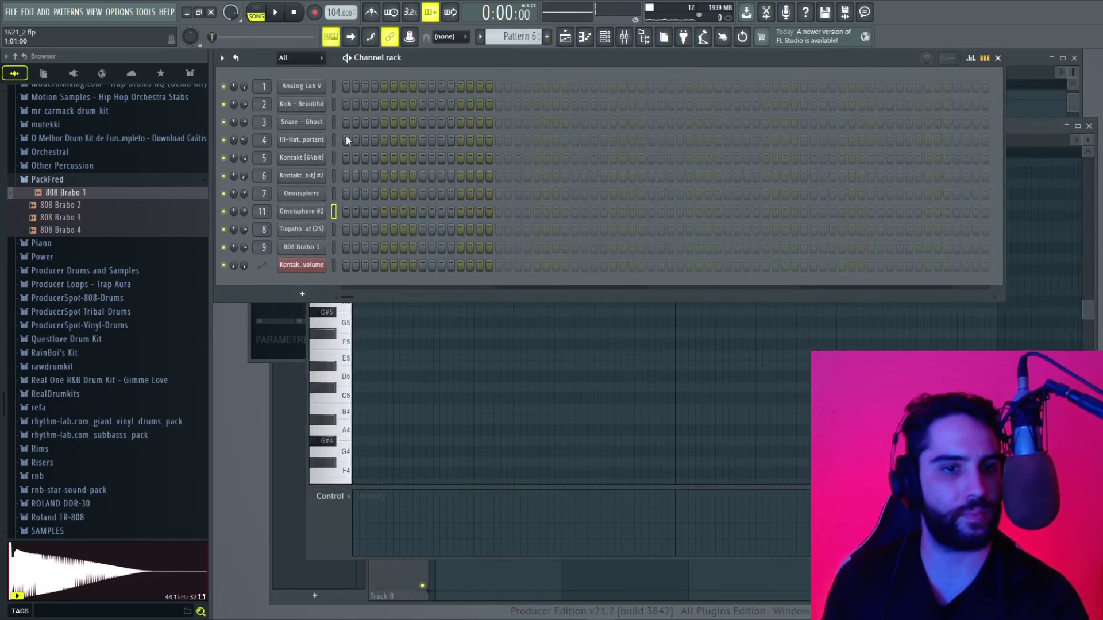
Step: Program the kick at steps 1, 7, 19 and 21 and the snare at steps 9 and 25, looping Pattern 6
{"action": "left_click", "coordinate": [345, 105]}
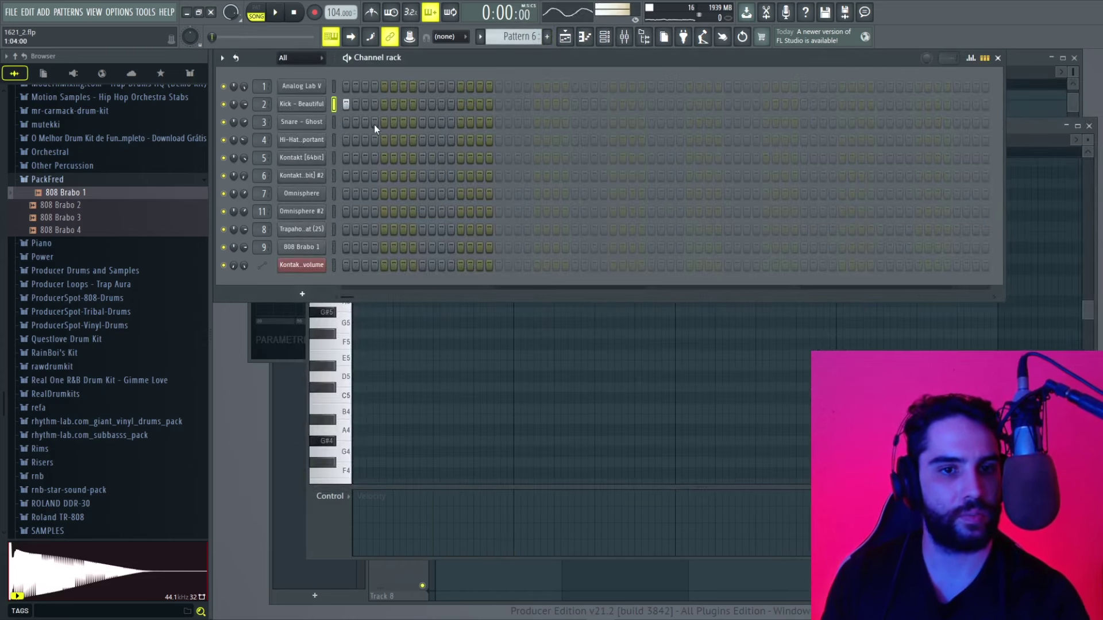
{"action": "left_click", "coordinate": [422, 122]}
{"action": "left_click", "coordinate": [515, 105]}
{"action": "left_click", "coordinate": [256, 8]}
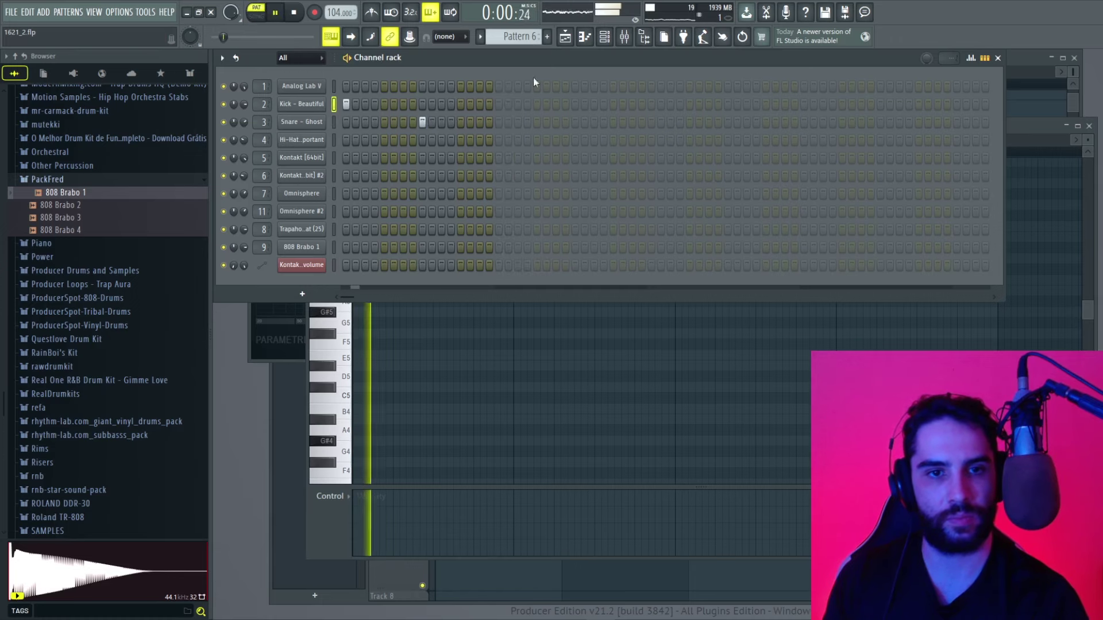
{"action": "left_click", "coordinate": [403, 104]}
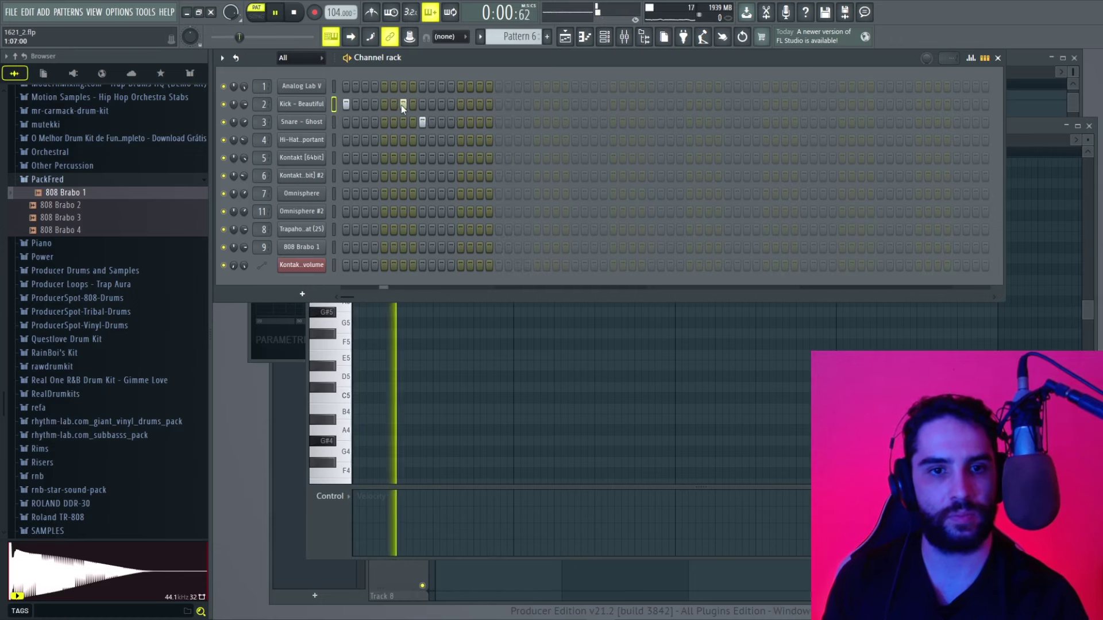
{"action": "left_click", "coordinate": [517, 104]}
{"action": "left_click", "coordinate": [537, 104]}
{"action": "left_click", "coordinate": [575, 122]}
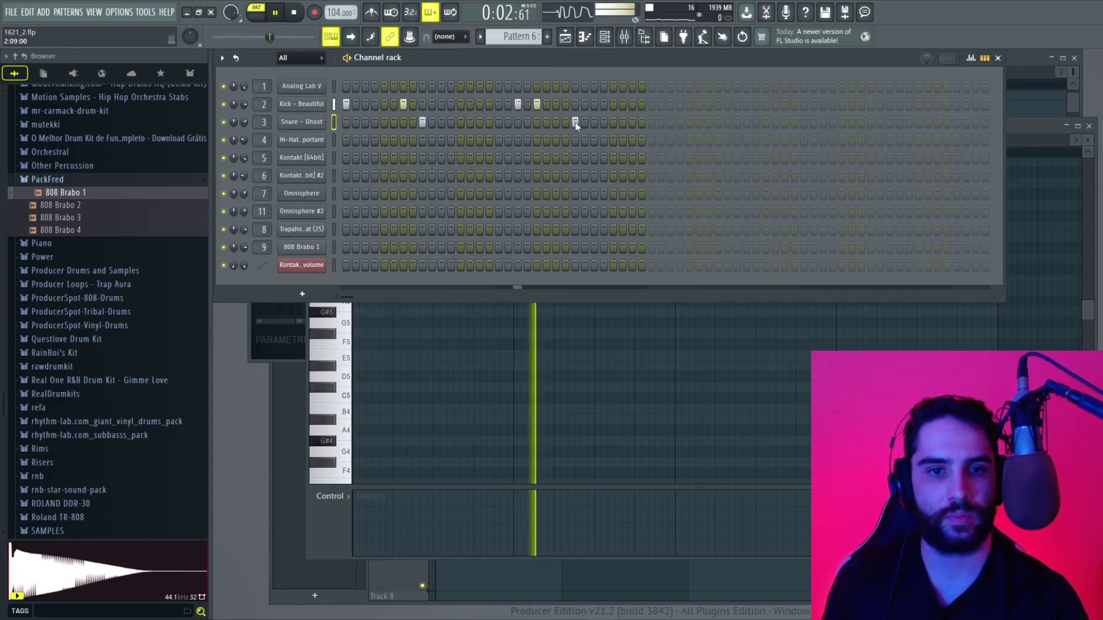
Step: Program the Hi-Hat channel of Pattern 6 with hits at steps 5, 13, 21 and 29
{"action": "left_click", "coordinate": [332, 140]}
{"action": "left_click", "coordinate": [384, 139]}
{"action": "left_click", "coordinate": [460, 140]}
{"action": "left_click", "coordinate": [537, 140]}
{"action": "left_click", "coordinate": [604, 140]}
{"action": "left_click", "coordinate": [614, 140]}
{"action": "key", "text": "ctrl+z"}
Step: Open the Hi-Hat channel's piano roll and set its snap to 1/3 step
{"action": "right_click", "coordinate": [310, 140]}
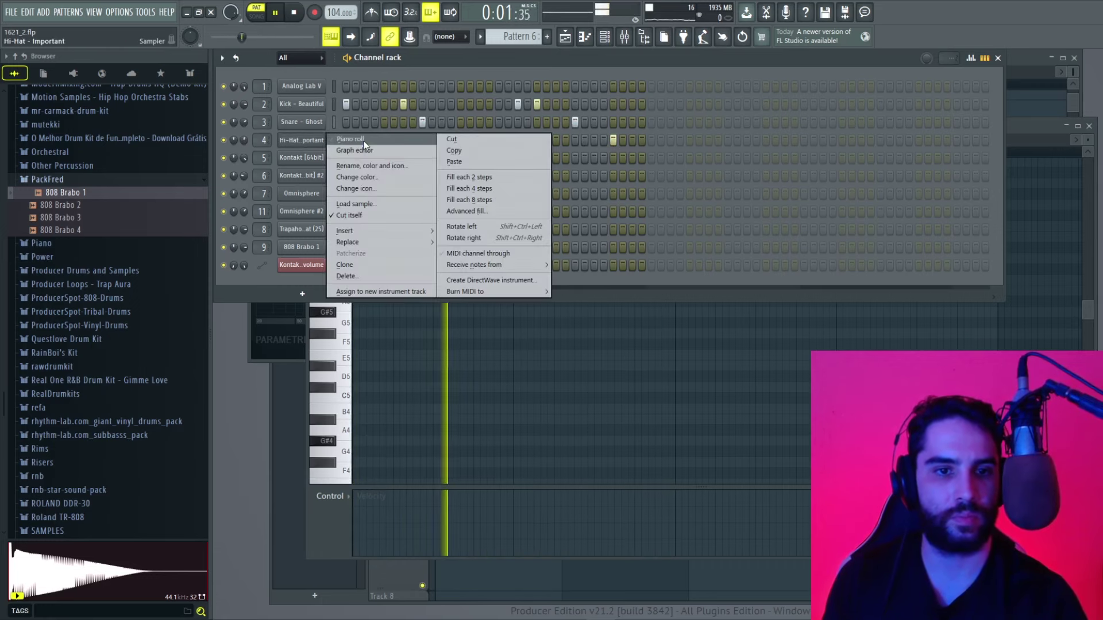
{"action": "left_click", "coordinate": [363, 140]}
{"action": "scroll", "coordinate": [402, 218], "scroll_direction": "down", "scroll_amount": 3}
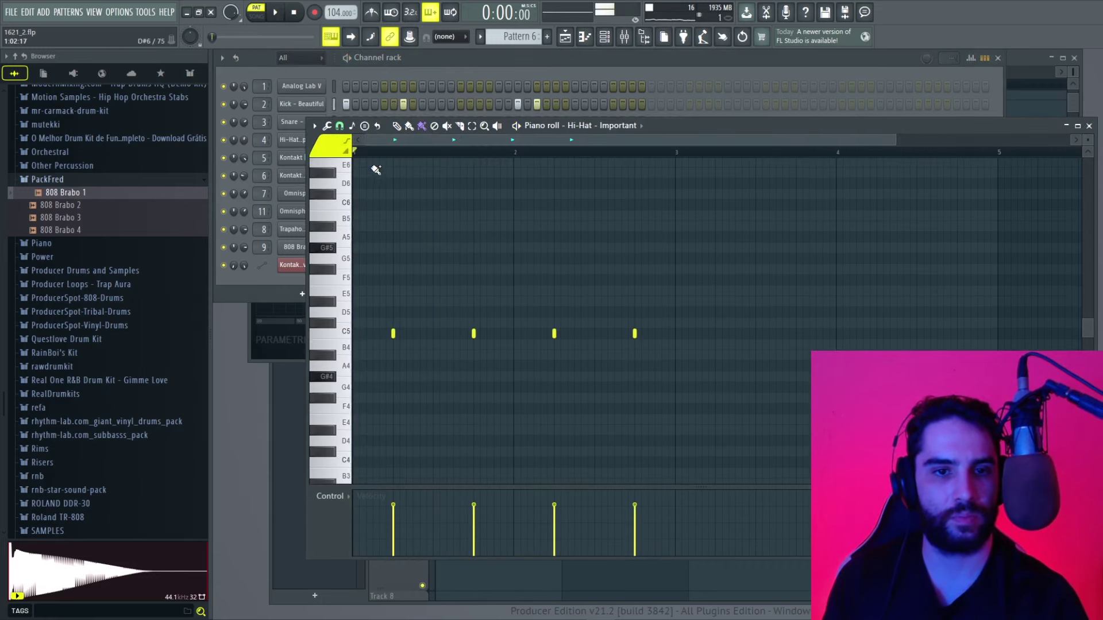
{"action": "left_click", "coordinate": [339, 126]}
{"action": "left_click", "coordinate": [355, 217]}
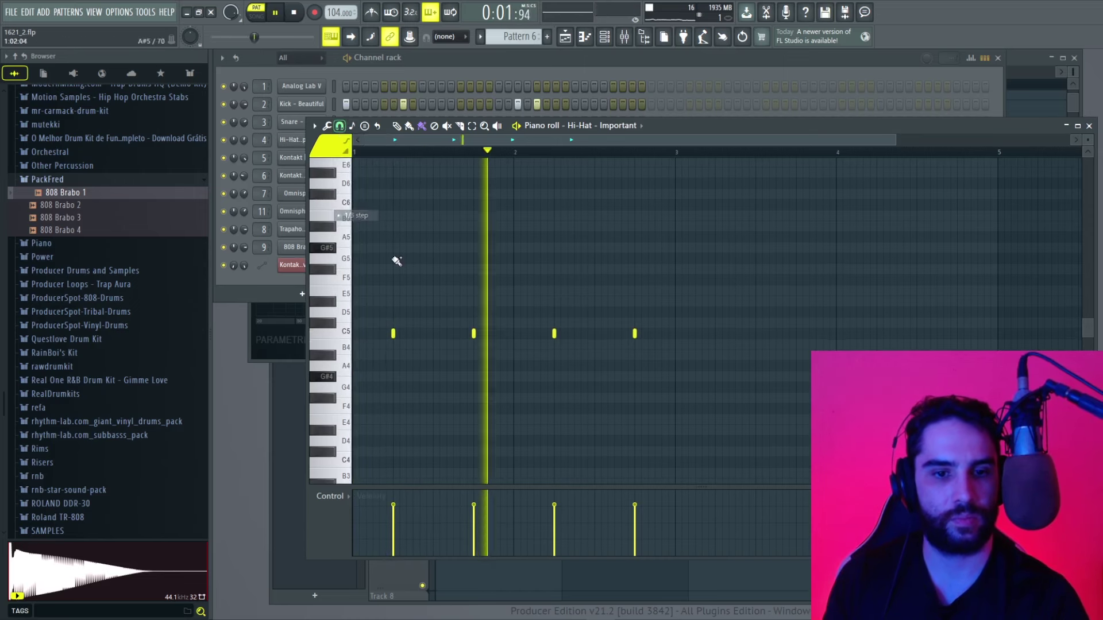
Step: Paint a short hi-hat roll on G#4 from step 7 of bar 1 and lower its velocities
{"action": "mouse_move", "coordinate": [433, 377]}
{"action": "left_mouse_down"}
{"action": "mouse_move", "coordinate": [461, 375]}
{"action": "mouse_move", "coordinate": [433, 380]}
{"action": "left_mouse_up"}
{"action": "right_click", "coordinate": [440, 377]}
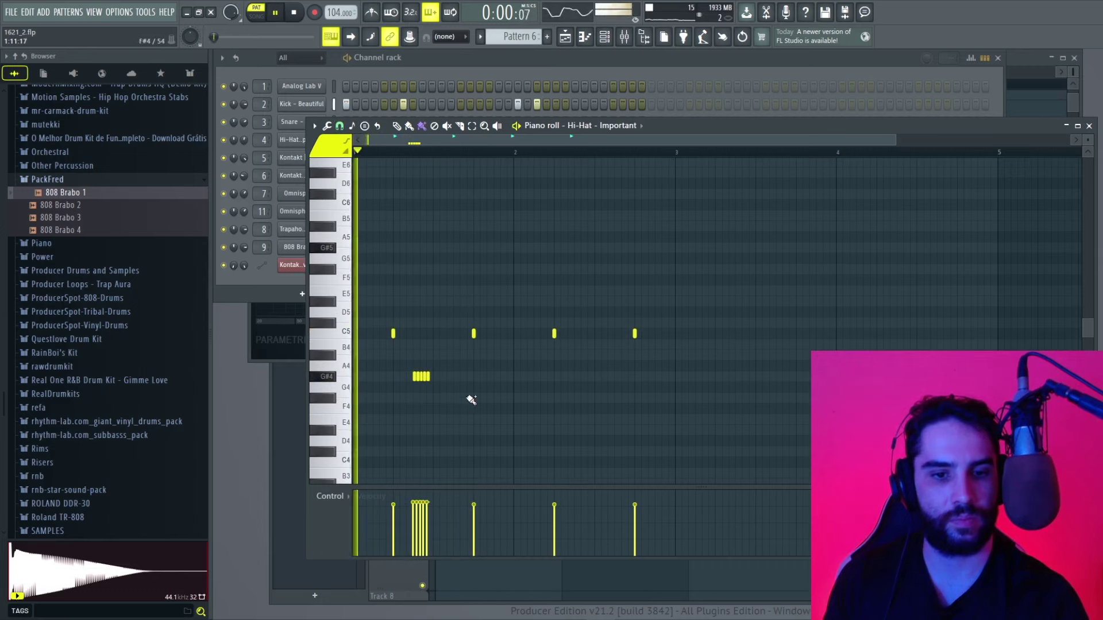
{"action": "left_click_drag", "start_coordinate": [428, 537], "coordinate": [412, 540]}
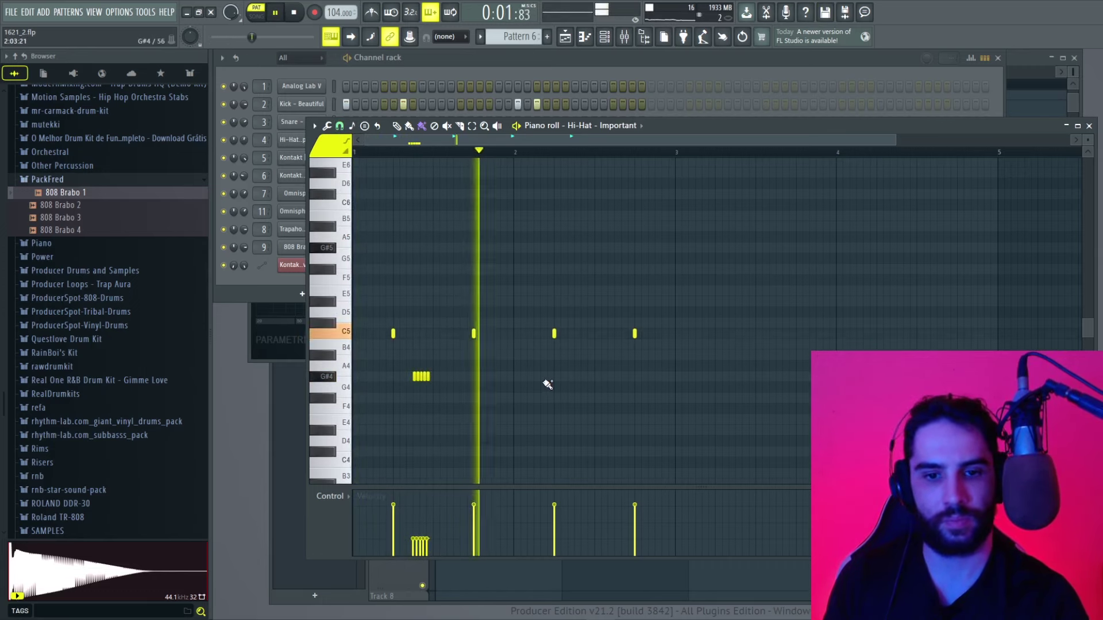
Step: Paint a second hi-hat roll on F#4 from step 9 of bar 2, set its velocities to about 40% and close the piano roll
{"action": "left_click_drag", "start_coordinate": [601, 400], "coordinate": [615, 402]}
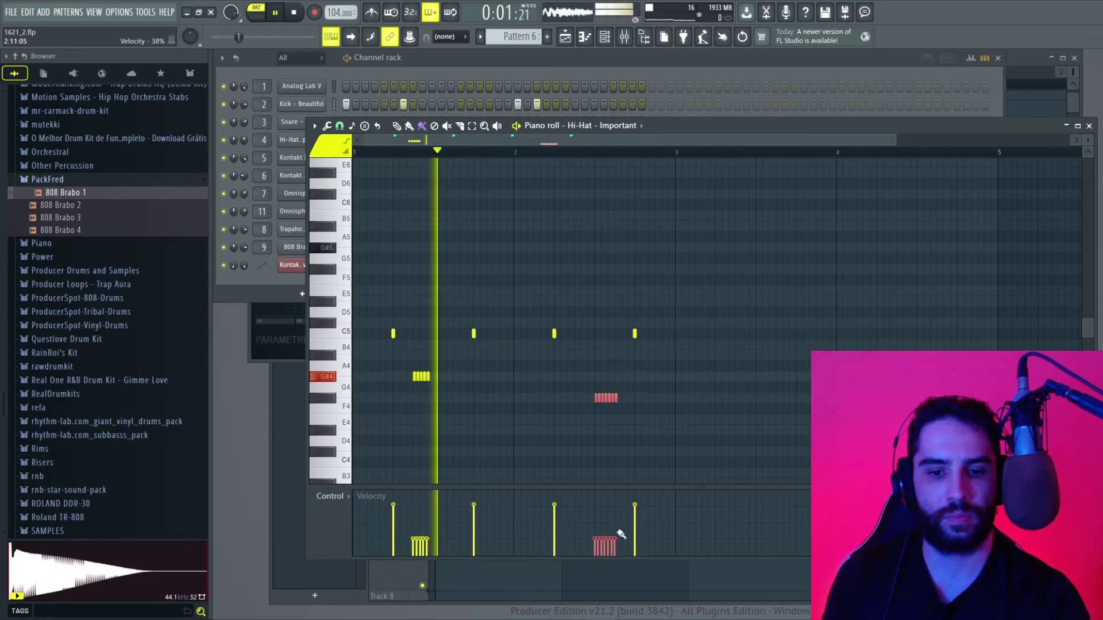
{"action": "left_click_drag", "start_coordinate": [615, 536], "coordinate": [586, 531]}
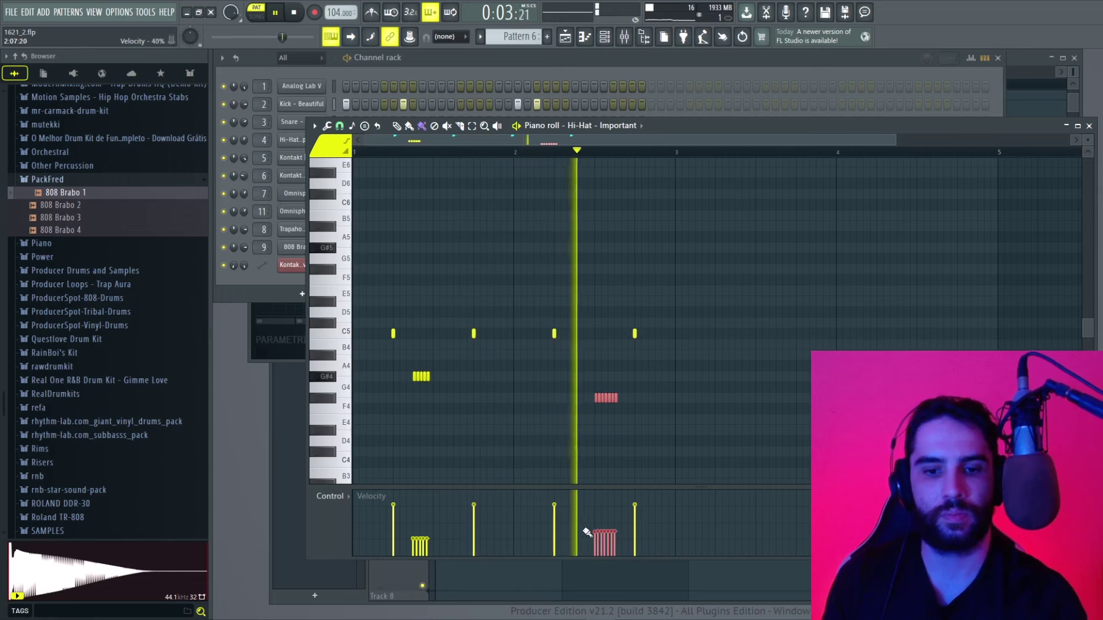
{"action": "left_click", "coordinate": [1088, 126]}
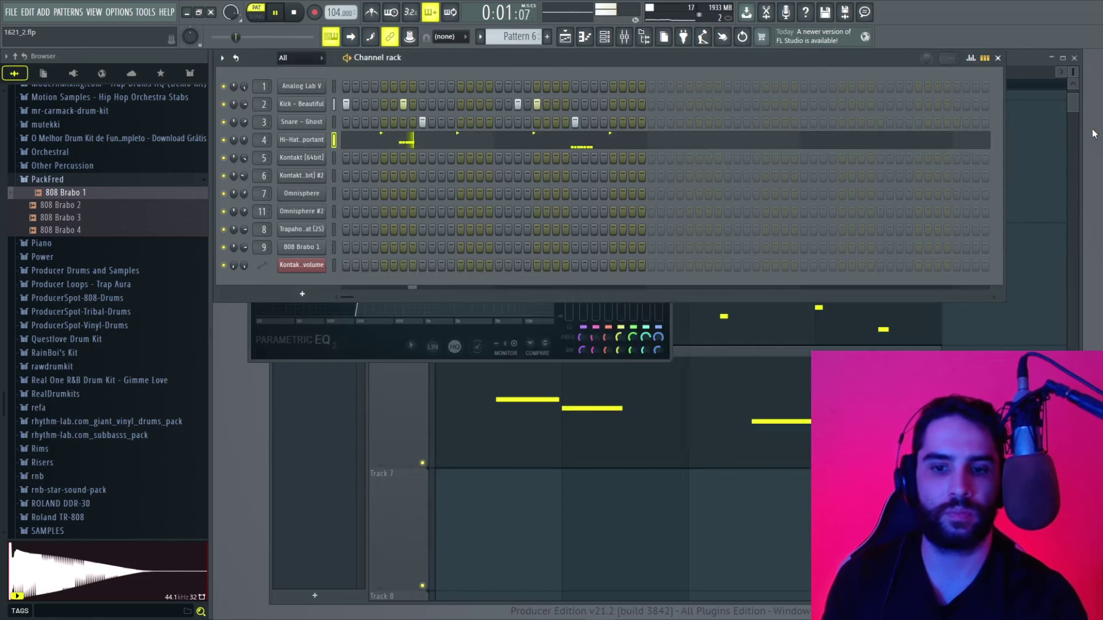
Step: Add snare ghost hits at steps 11, 19 and 31, lowering the velocity of step 31 to about 22% and step 19 to about 20%
{"action": "left_click", "coordinate": [440, 123]}
{"action": "left_click", "coordinate": [631, 122]}
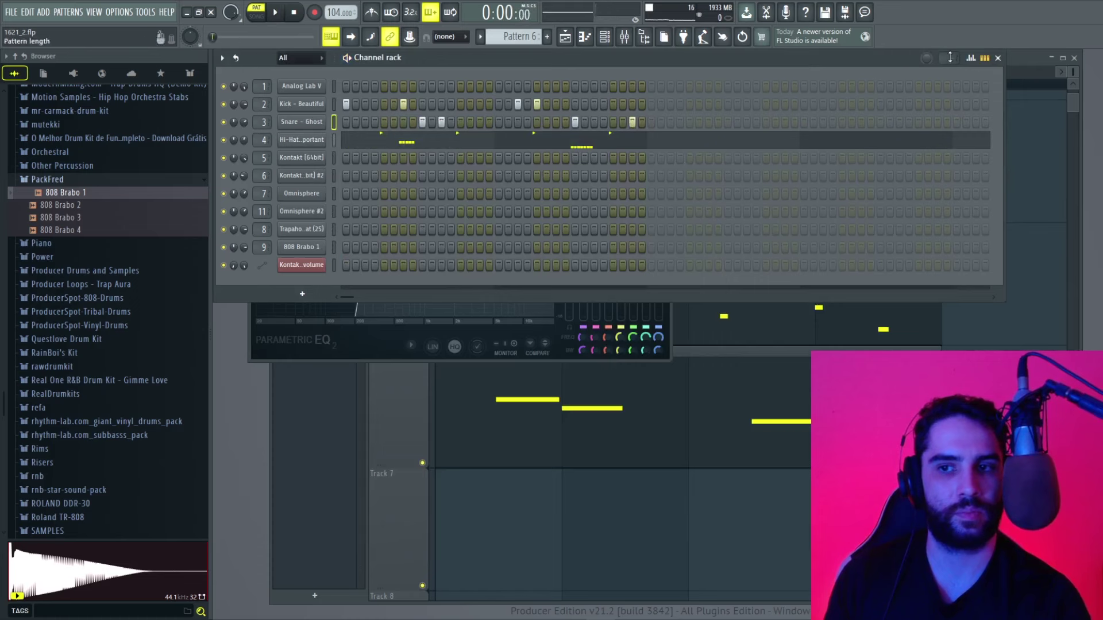
{"action": "left_click", "coordinate": [970, 58]}
{"action": "left_click", "coordinate": [632, 224]}
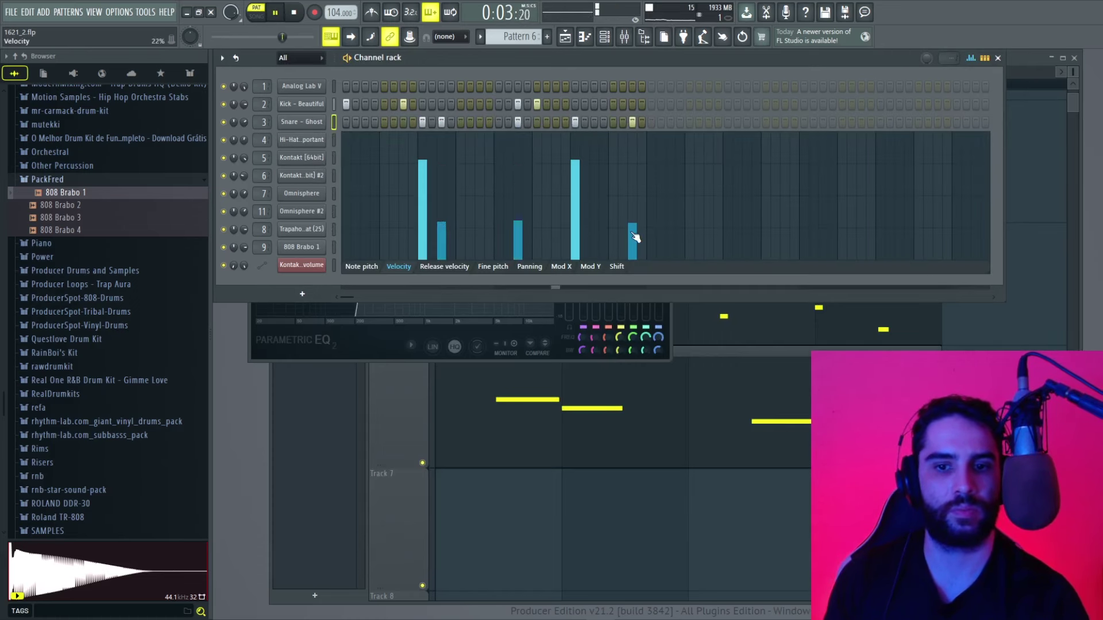
{"action": "left_click", "coordinate": [518, 235]}
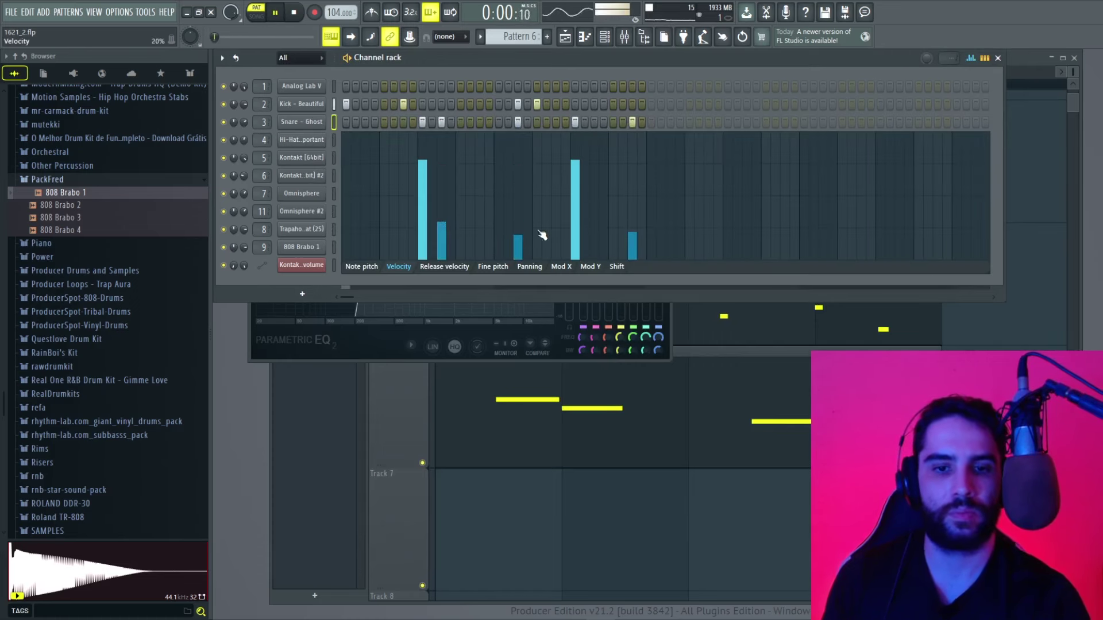
{"action": "left_click", "coordinate": [969, 59]}
Step: Place Pattern 6 on Track 7 of the playlist at bars 1 and 3, with snap set to Bar
{"action": "left_click", "coordinate": [569, 36]}
{"action": "left_click", "coordinate": [440, 523]}
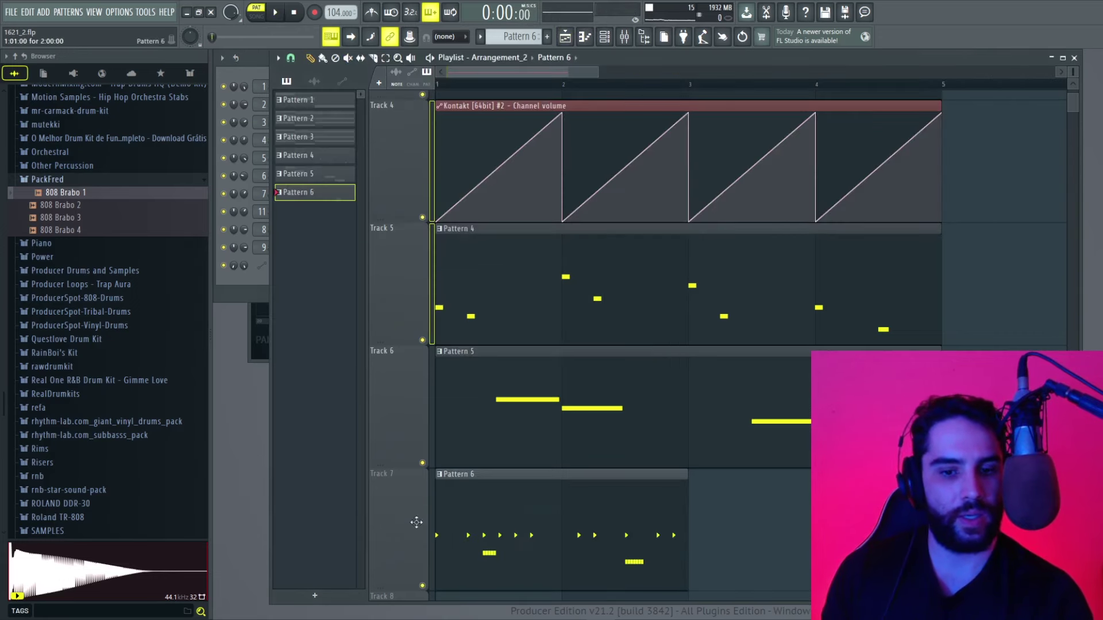
{"action": "left_click", "coordinate": [292, 58]}
{"action": "left_click", "coordinate": [308, 238]}
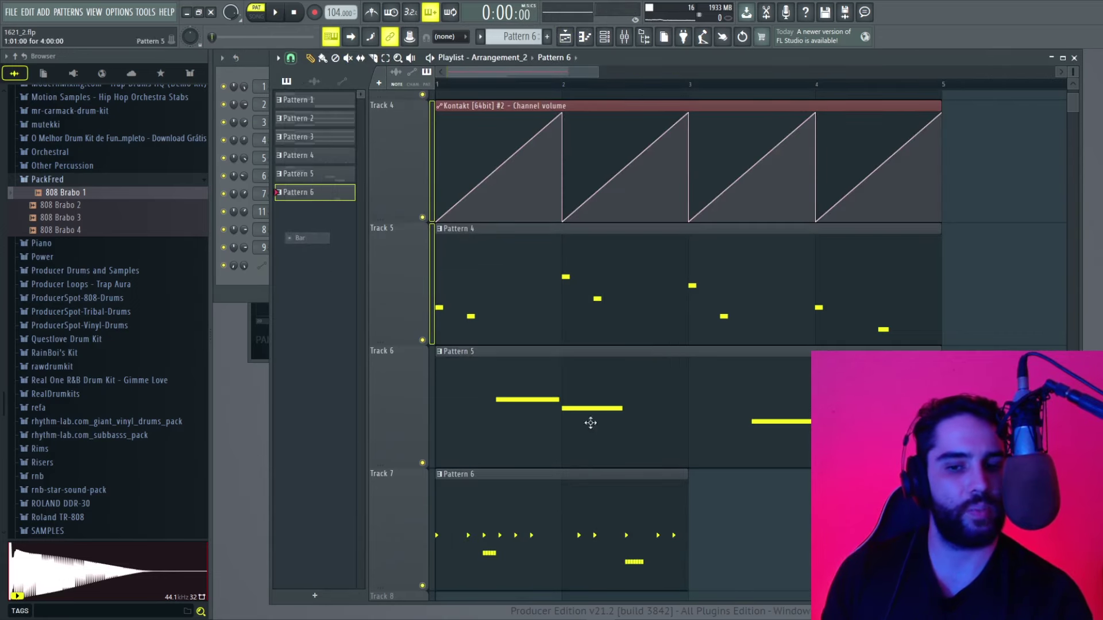
{"action": "left_click", "coordinate": [735, 499]}
Step: Create Pattern 7 and copy the kick steps of Pattern 6 into its 808 Brabo 1 channel
{"action": "key", "text": "F6"}
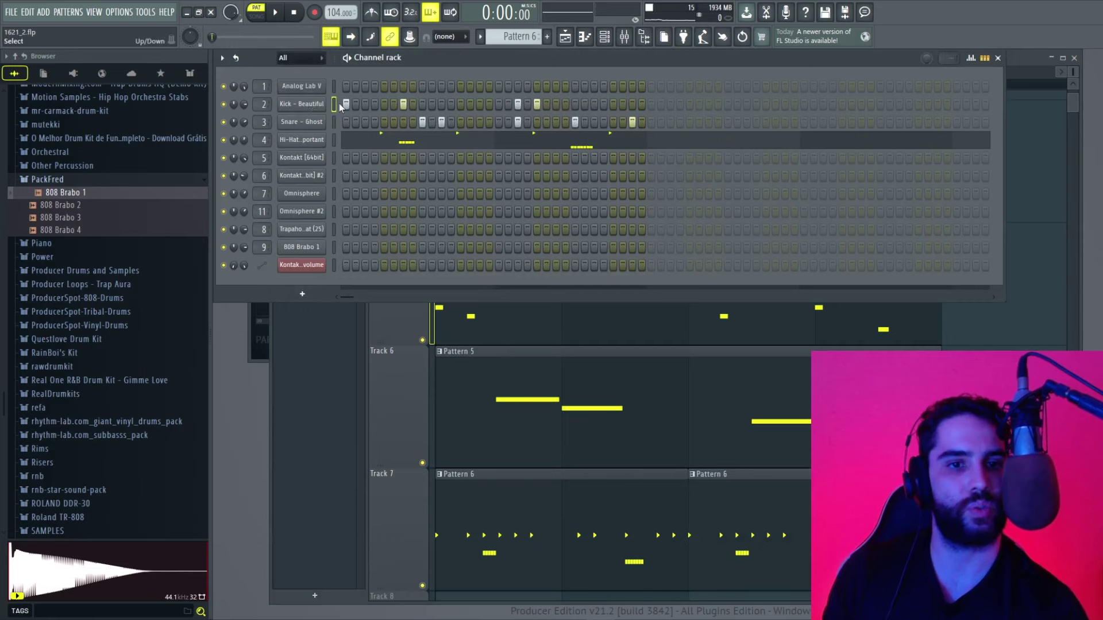
{"action": "left_click", "coordinate": [548, 39]}
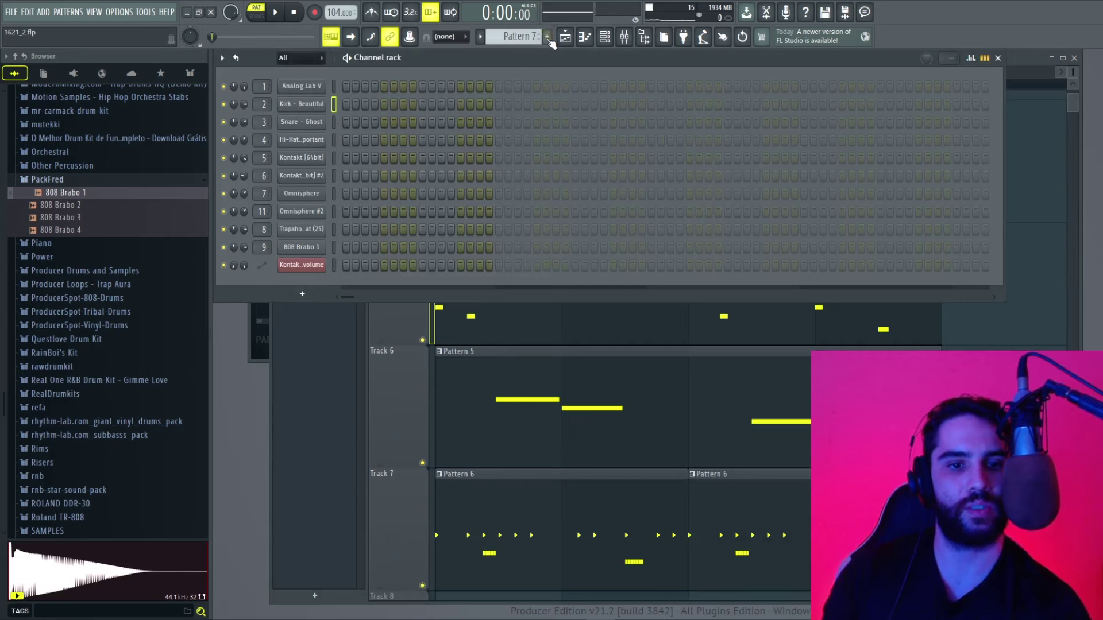
{"action": "left_click", "coordinate": [333, 247]}
{"action": "key", "text": "KP_Subtract"}
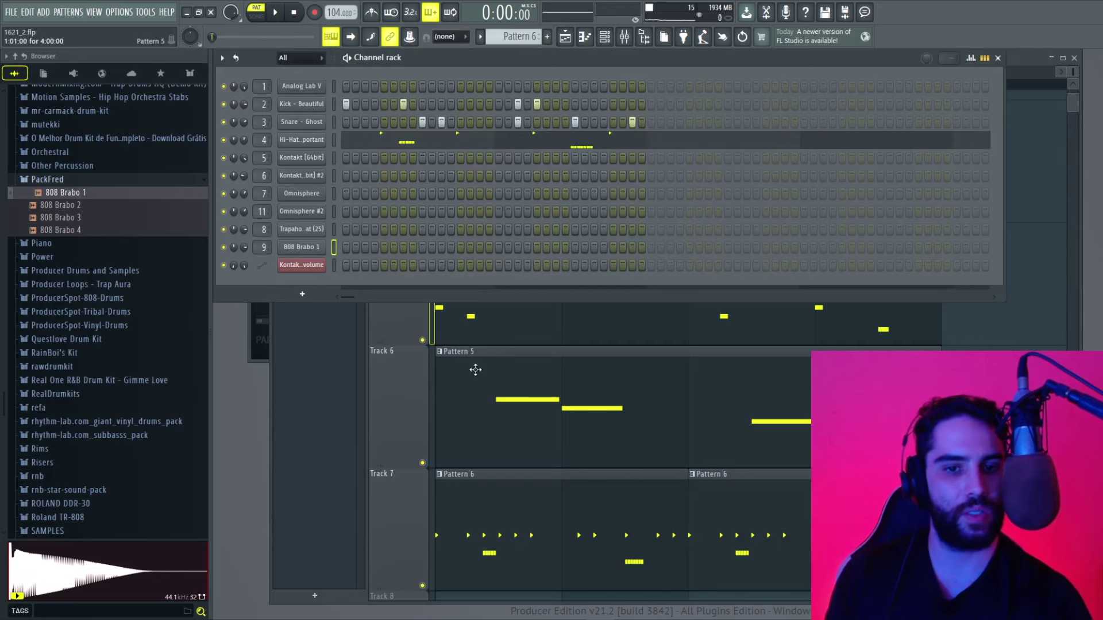
Step: Place Pattern 7 on Track 8 at bar 1 of the playlist and open it in the Channel rack
{"action": "left_click", "coordinate": [998, 57]}
{"action": "scroll", "coordinate": [415, 256], "scroll_direction": "down", "scroll_amount": 5}
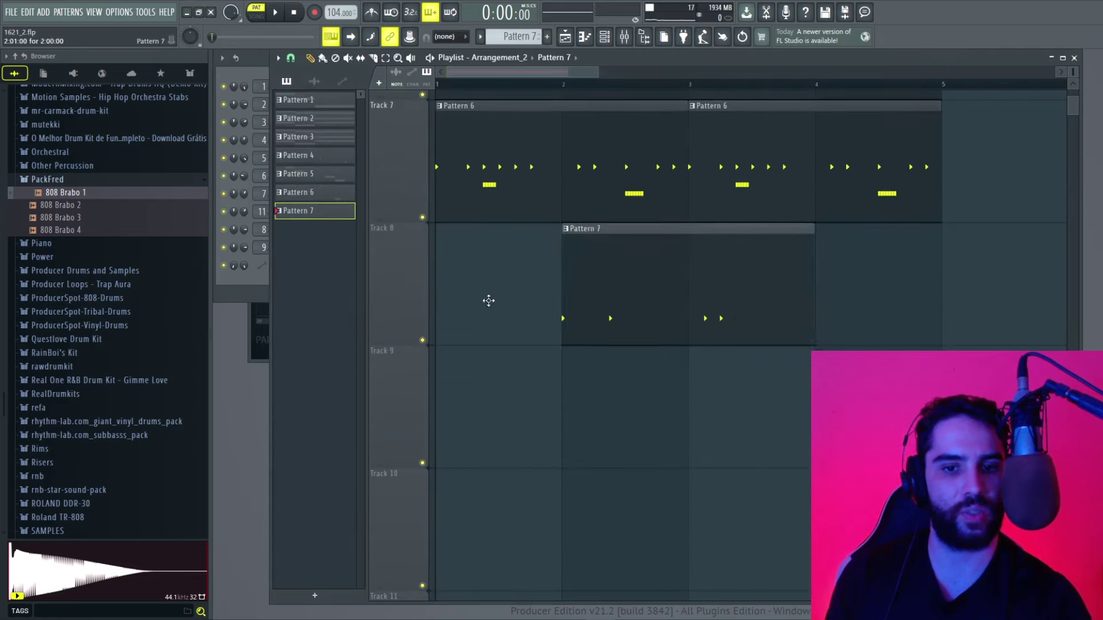
{"action": "double_click", "coordinate": [465, 228]}
Step: Open the 808 Brabo 1 piano roll and raise all its notes to G#5, checking the pitch during playback
{"action": "right_click", "coordinate": [299, 247]}
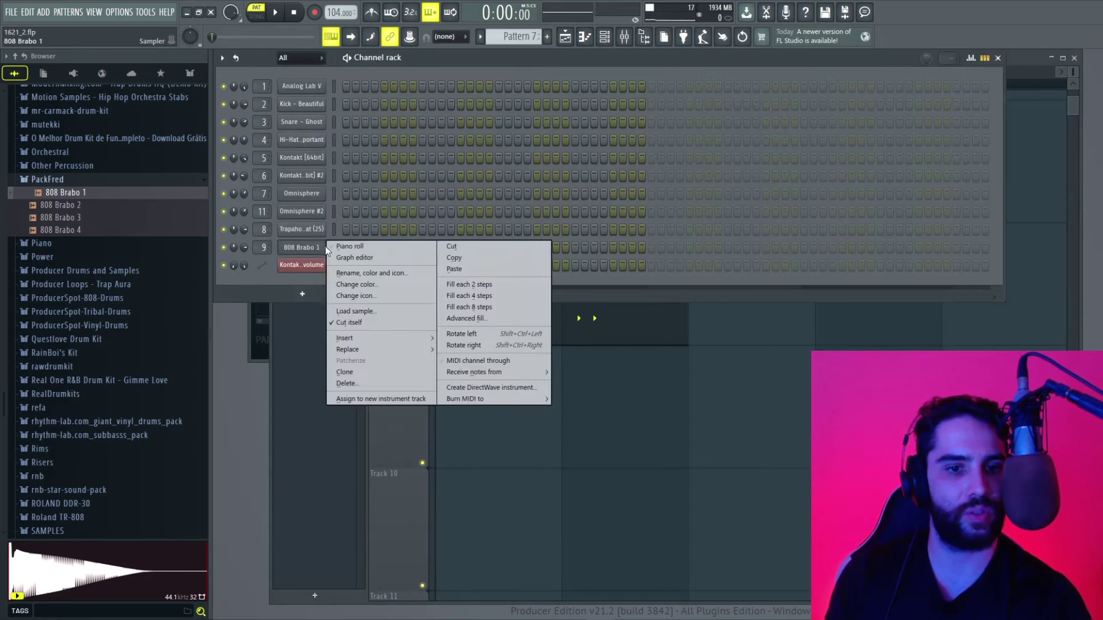
{"action": "left_click", "coordinate": [348, 246]}
{"action": "key", "text": "ctrl+a"}
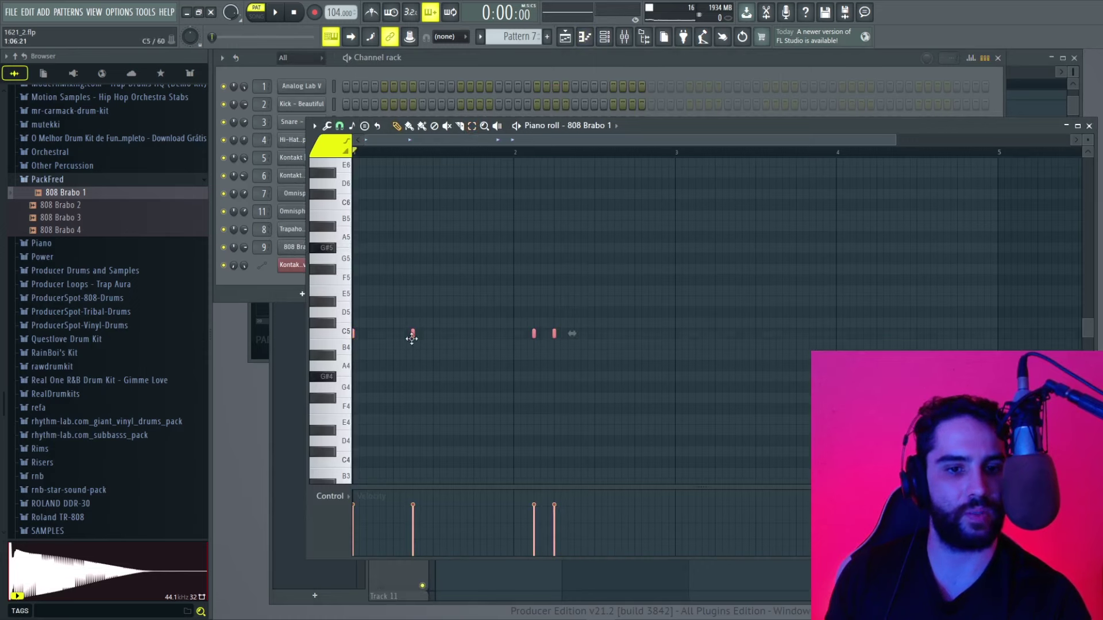
{"action": "key", "text": "space"}
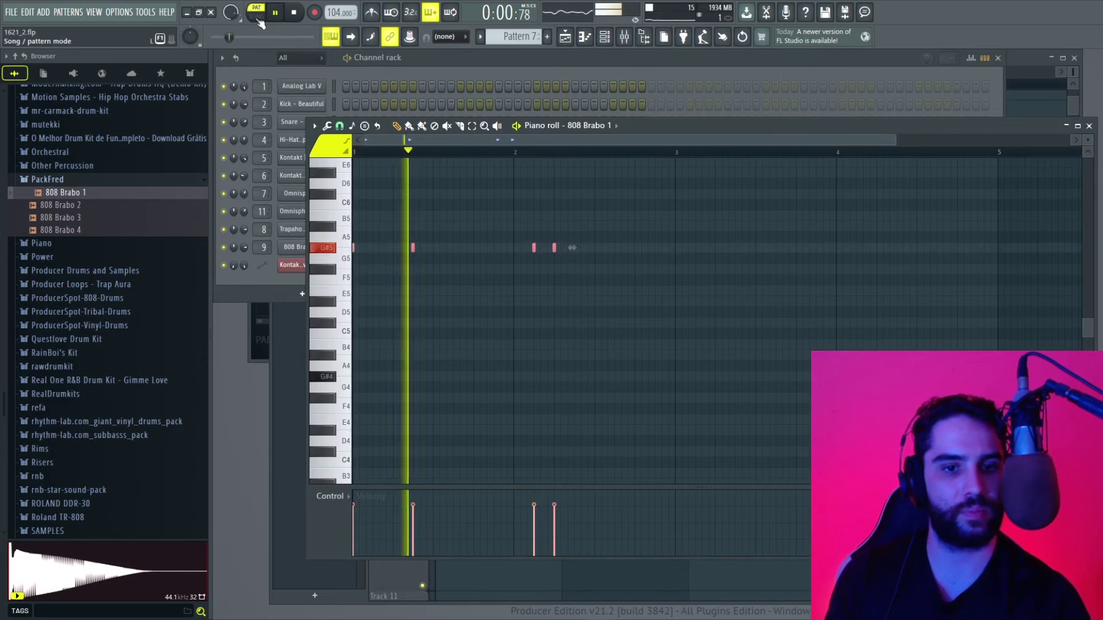
{"action": "left_click", "coordinate": [660, 216]}
{"action": "right_click", "coordinate": [651, 216]}
{"action": "key", "text": "space"}
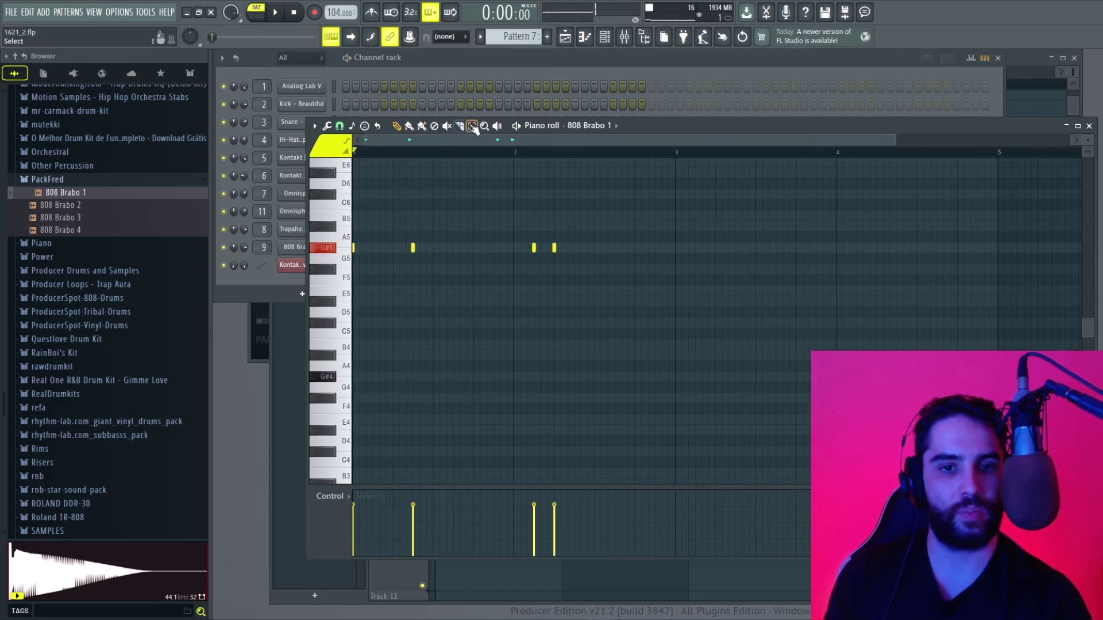
Step: Lower the two 808 notes in bar 2 to F#5 and play the whole song
{"action": "left_click_drag", "start_coordinate": [576, 244], "coordinate": [527, 254]}
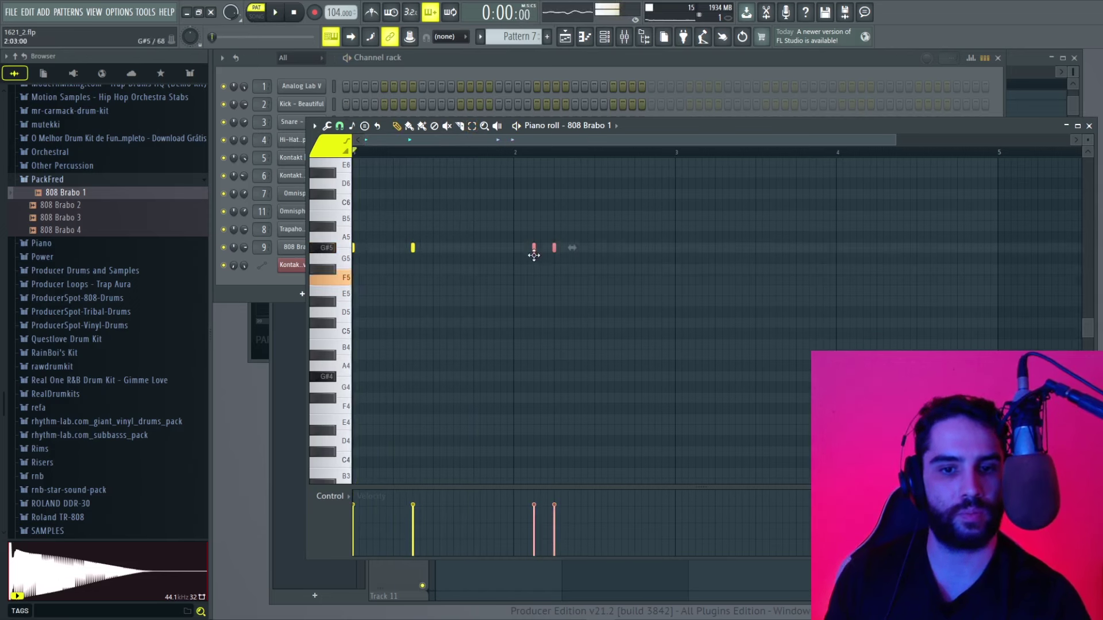
{"action": "key", "text": "l"}
{"action": "key", "text": "space"}
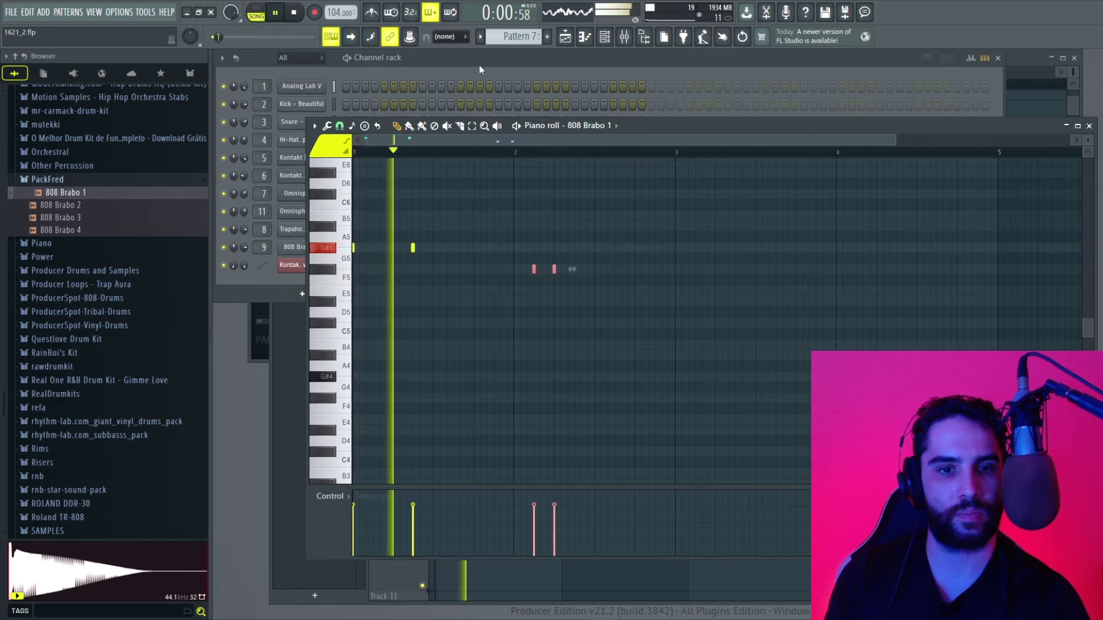
Step: Duplicate the four 808 notes into bars 3 and 4, lowered to E5 and D5, and stop playback
{"action": "left_click_drag", "start_coordinate": [394, 209], "coordinate": [630, 325]}
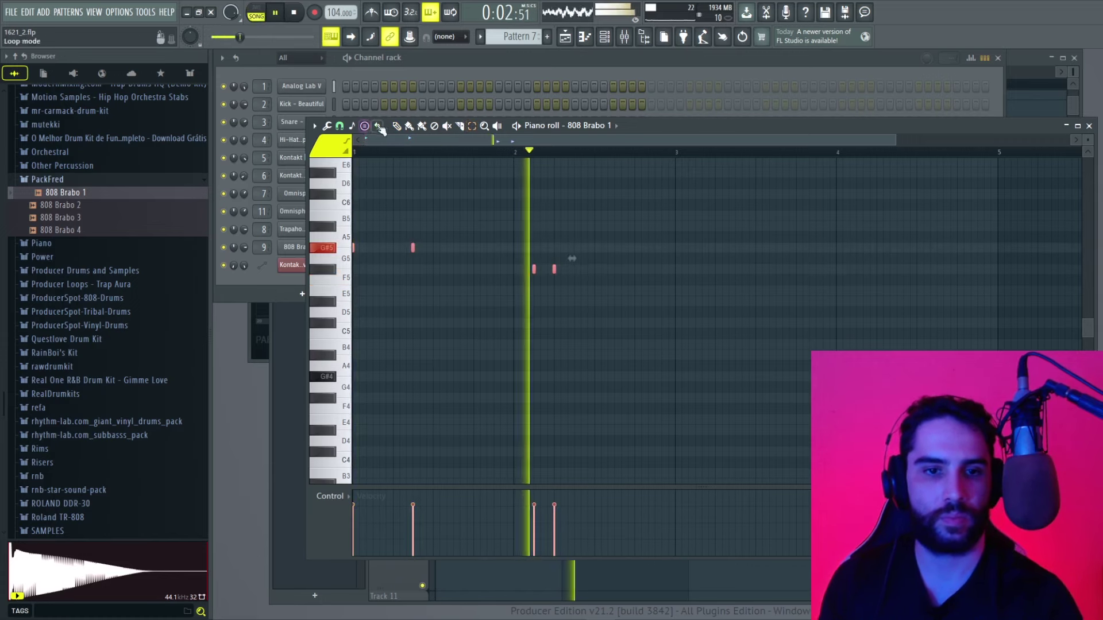
{"action": "left_click_drag", "start_coordinate": [411, 248], "coordinate": [738, 283]}
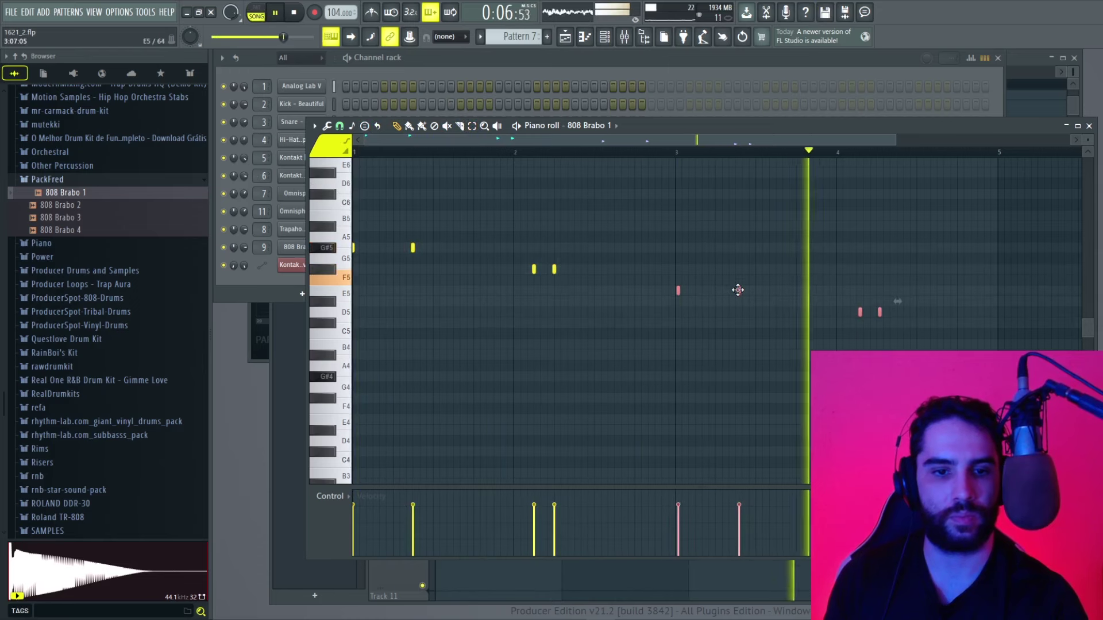
{"action": "key", "text": "space"}
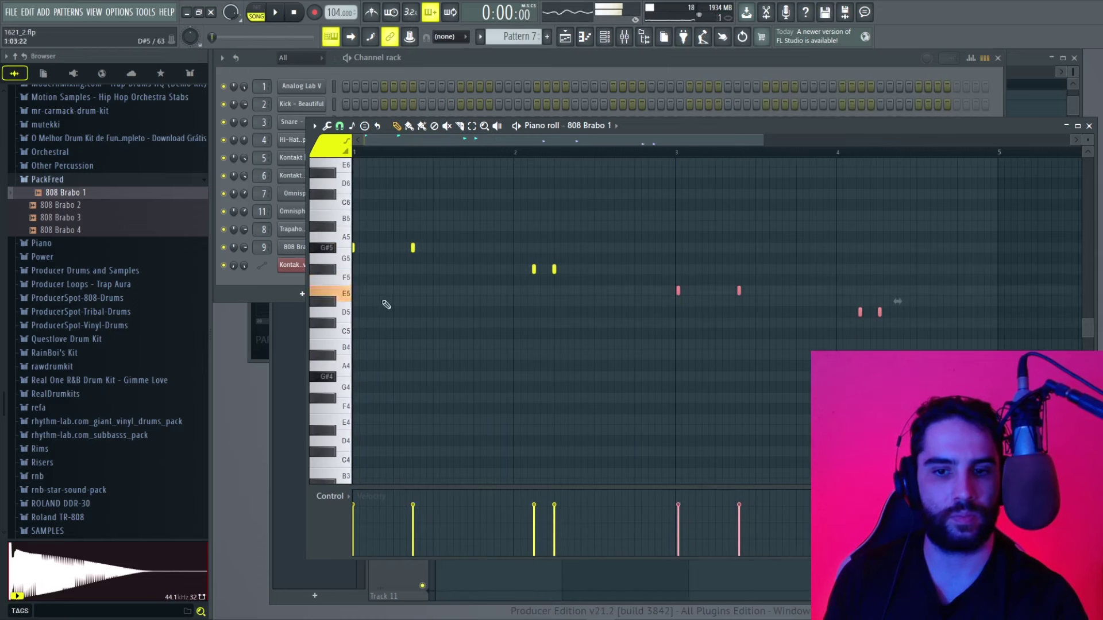
Step: Move the four 808 notes in bars 3 and 4 to D#5, starting exactly at bar 3, while the song plays
{"action": "key", "text": "space"}
{"action": "left_click_drag", "start_coordinate": [678, 291], "coordinate": [677, 301]}
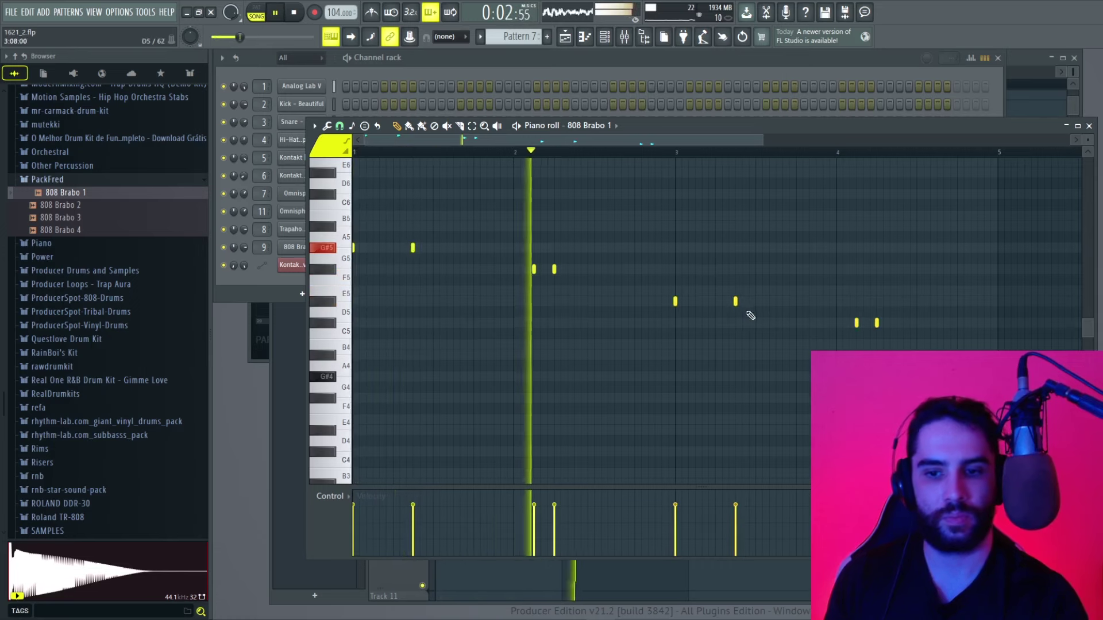
{"action": "right_click", "coordinate": [857, 323]}
{"action": "left_click", "coordinate": [860, 301]}
{"action": "left_click_drag", "start_coordinate": [876, 322], "coordinate": [856, 302]}
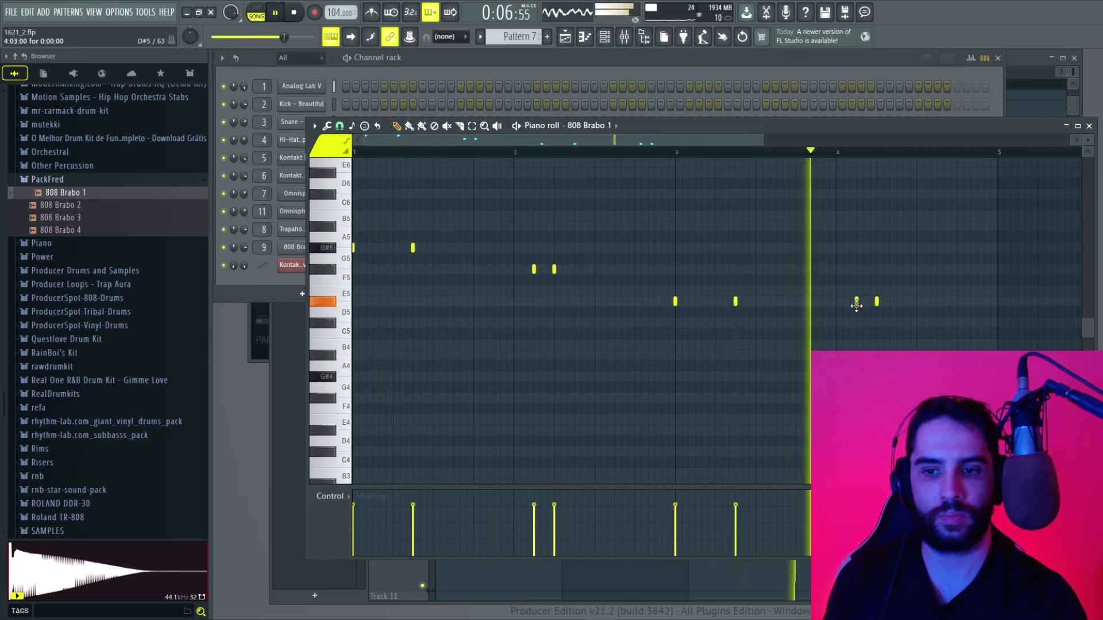
Step: Raise the first 808 note of bars 2 and 4 by one octave, and play the song to check the line
{"action": "left_click", "coordinate": [472, 126]}
{"action": "key", "text": "space"}
{"action": "left_click_drag", "start_coordinate": [517, 234], "coordinate": [542, 317]}
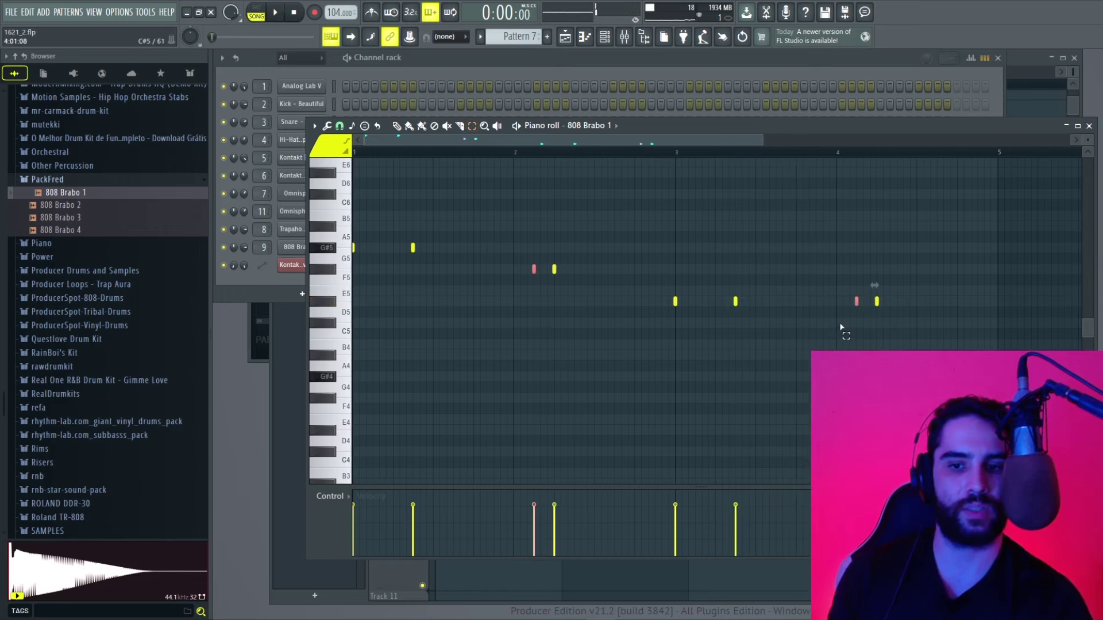
{"action": "key", "text": "ctrl+Up"}
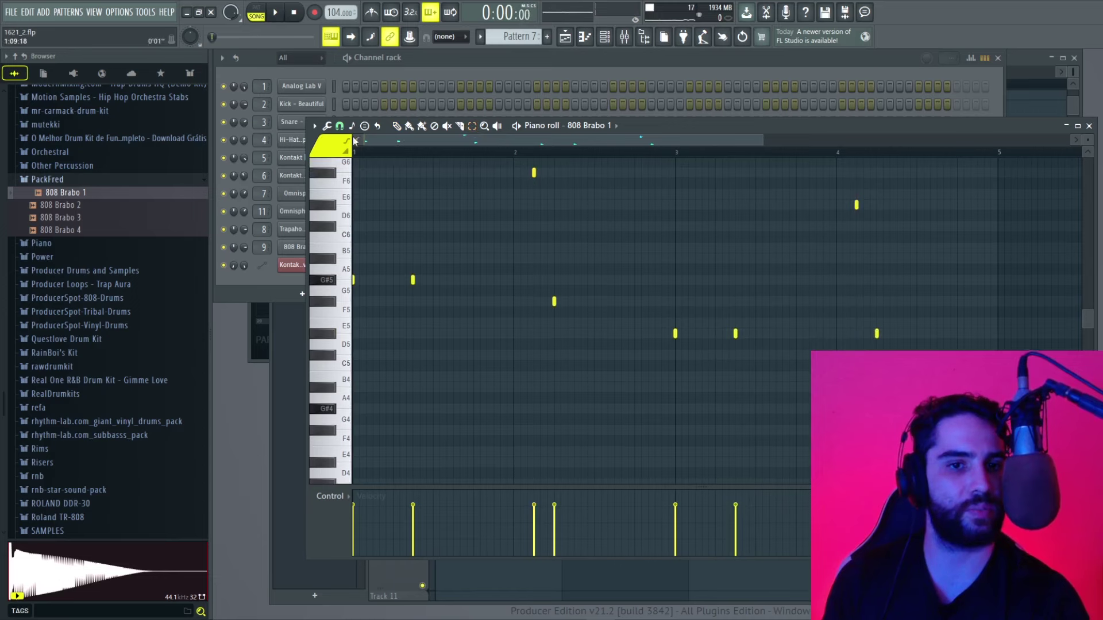
{"action": "left_click", "coordinate": [356, 141]}
{"action": "key", "text": "Escape"}
{"action": "key", "text": "space"}
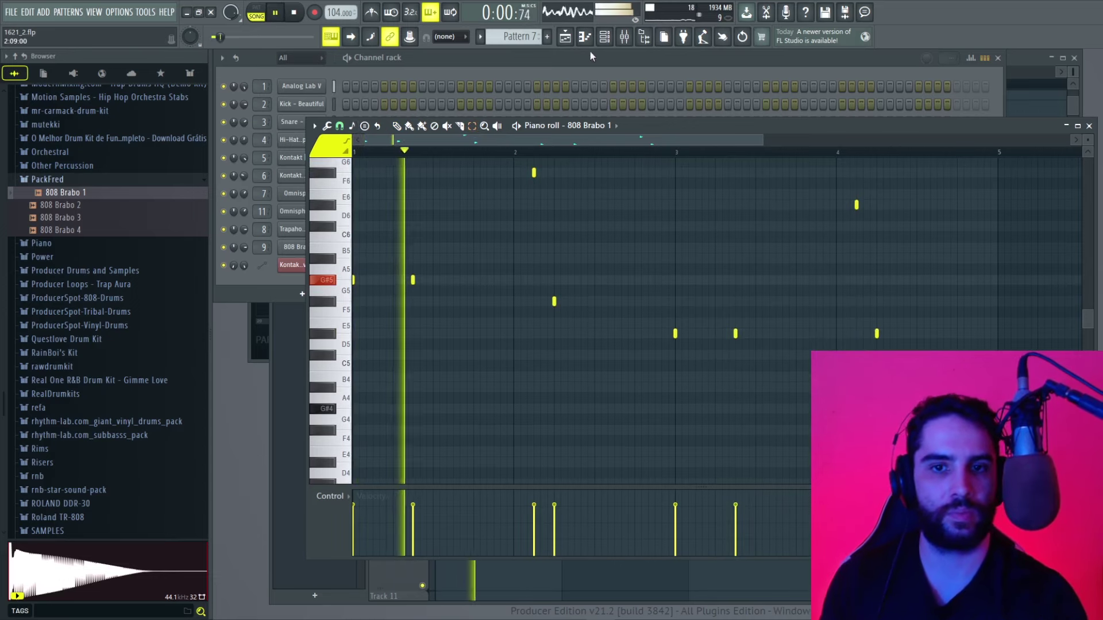
{"action": "left_click", "coordinate": [634, 68]}
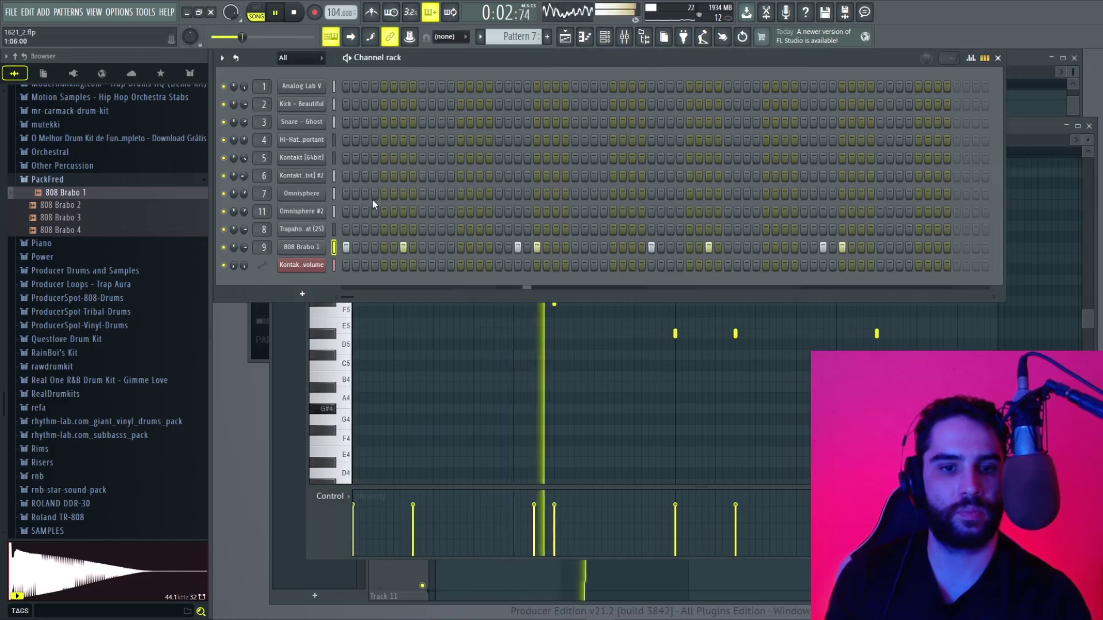
{"action": "key", "text": "space"}
Step: Create Pattern 8 with a hit on the first step of the Trapaho..at (25) channel and place it on Track 9 at bar 1
{"action": "left_click", "coordinate": [547, 36]}
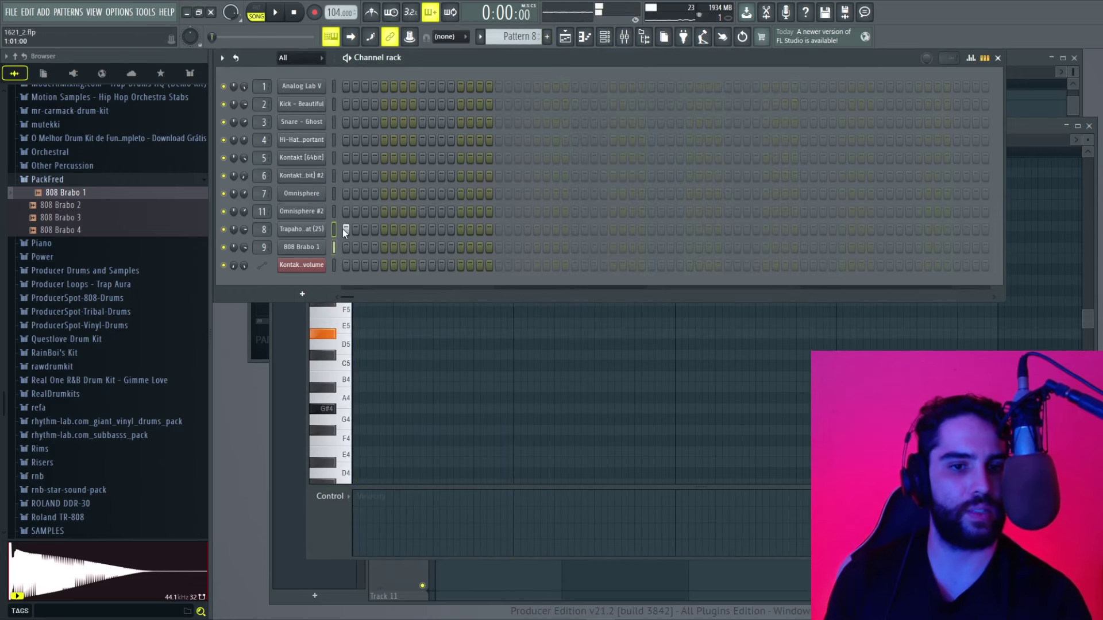
{"action": "left_click", "coordinate": [564, 36]}
{"action": "left_click", "coordinate": [512, 291]}
{"action": "scroll", "coordinate": [689, 172], "scroll_direction": "down", "scroll_amount": 5}
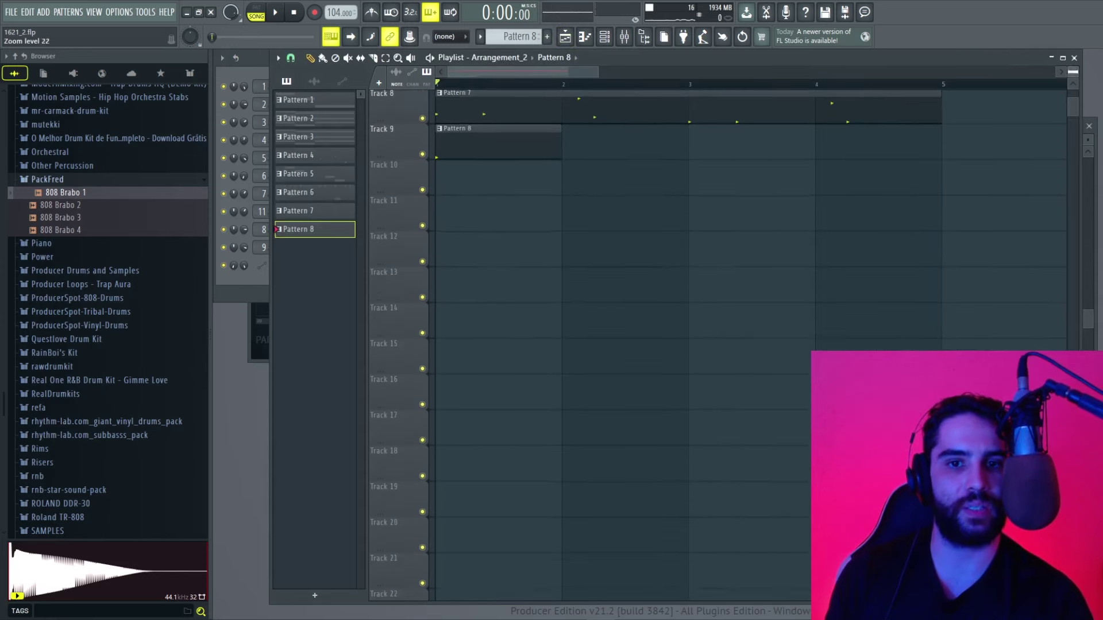
Step: Duplicate all clips on Tracks 1 to 8 so they repeat from bar 5 through bar 8, leaving nothing selected
{"action": "left_click_drag", "start_coordinate": [614, 71], "coordinate": [1030, 86]}
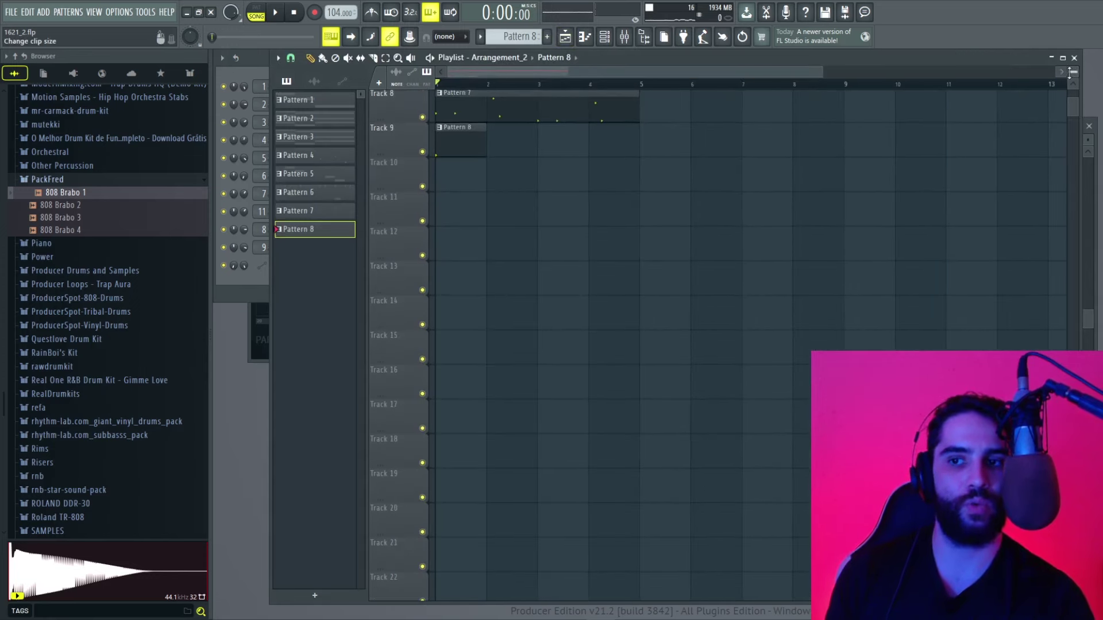
{"action": "scroll", "coordinate": [676, 167], "scroll_direction": "up", "scroll_amount": 5}
{"action": "left_click_drag", "start_coordinate": [728, 416], "coordinate": [436, 93]}
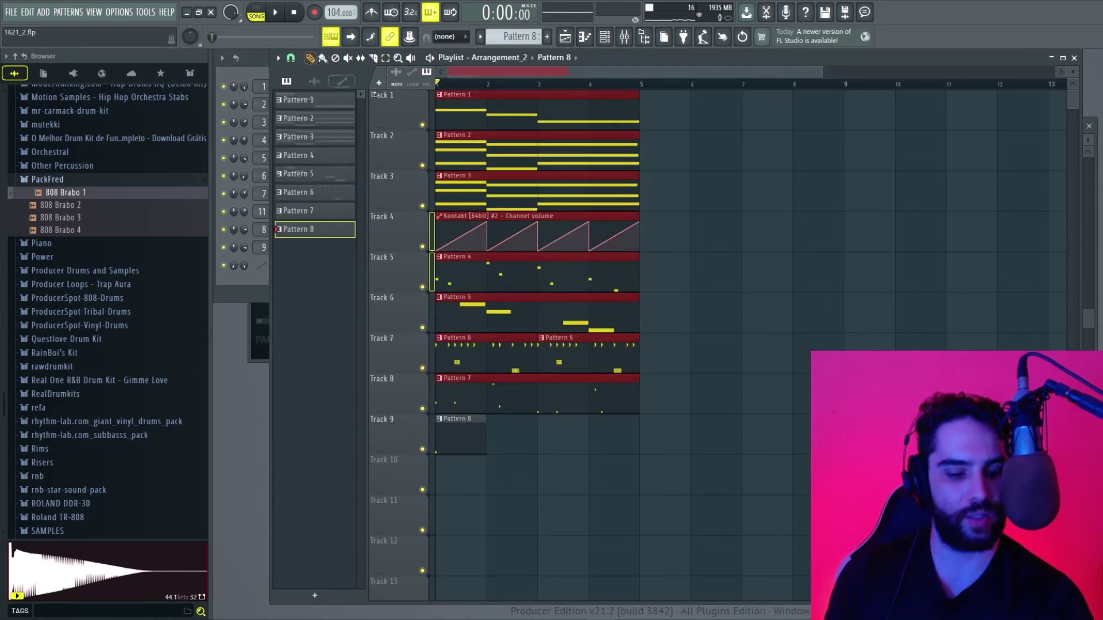
{"action": "left_click_drag", "start_coordinate": [472, 137], "coordinate": [676, 136]}
{"action": "left_click", "coordinate": [862, 201]}
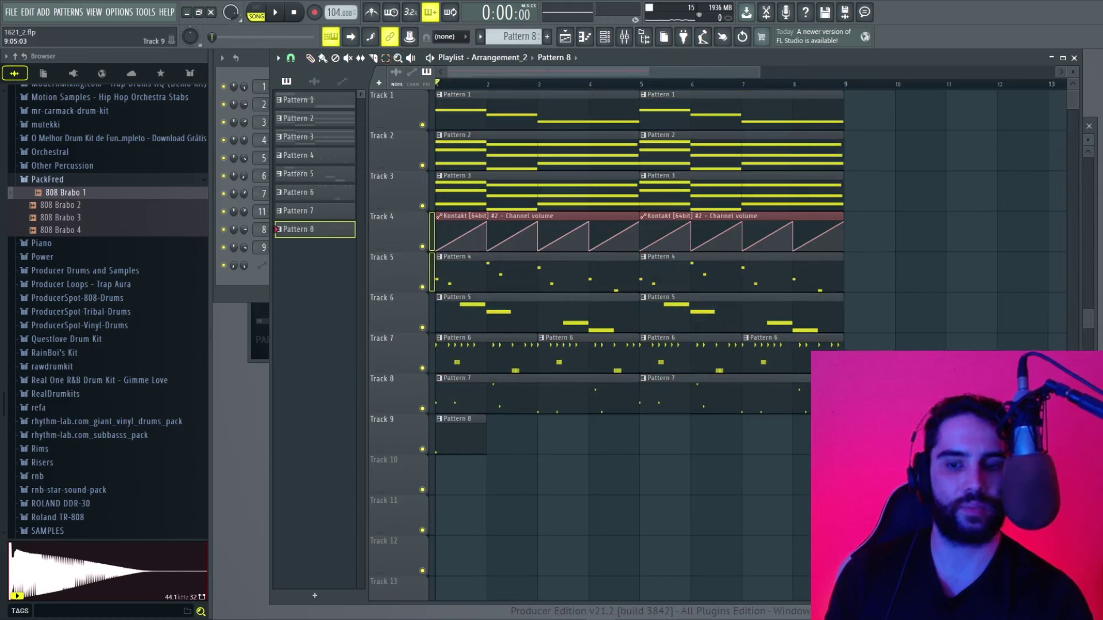
{"action": "left_click_drag", "start_coordinate": [833, 436], "coordinate": [436, 92]}
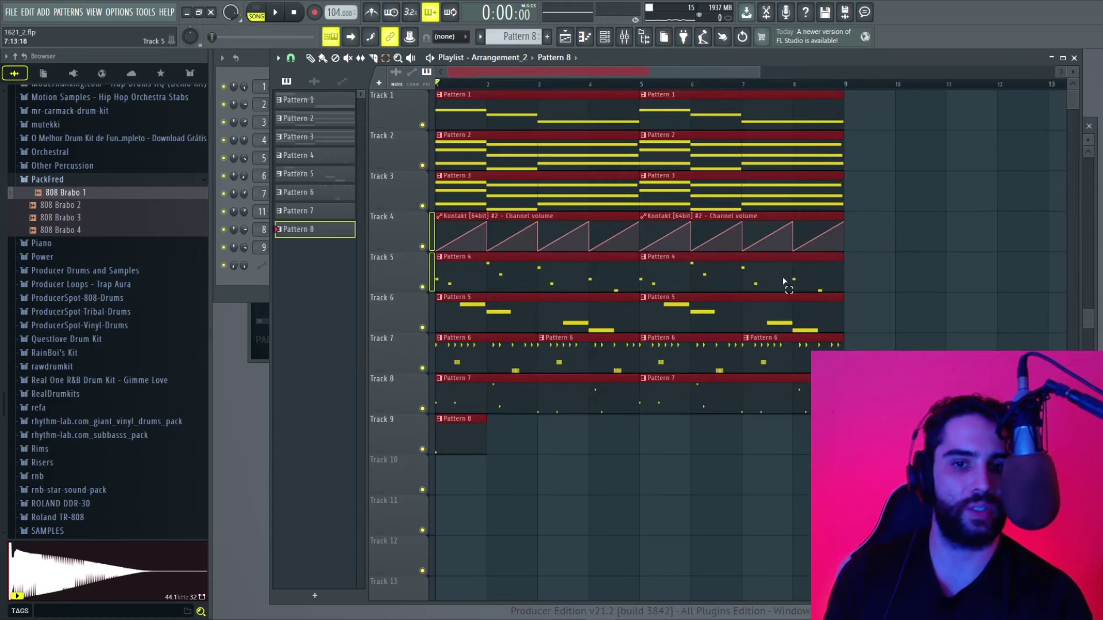
{"action": "left_click", "coordinate": [919, 301]}
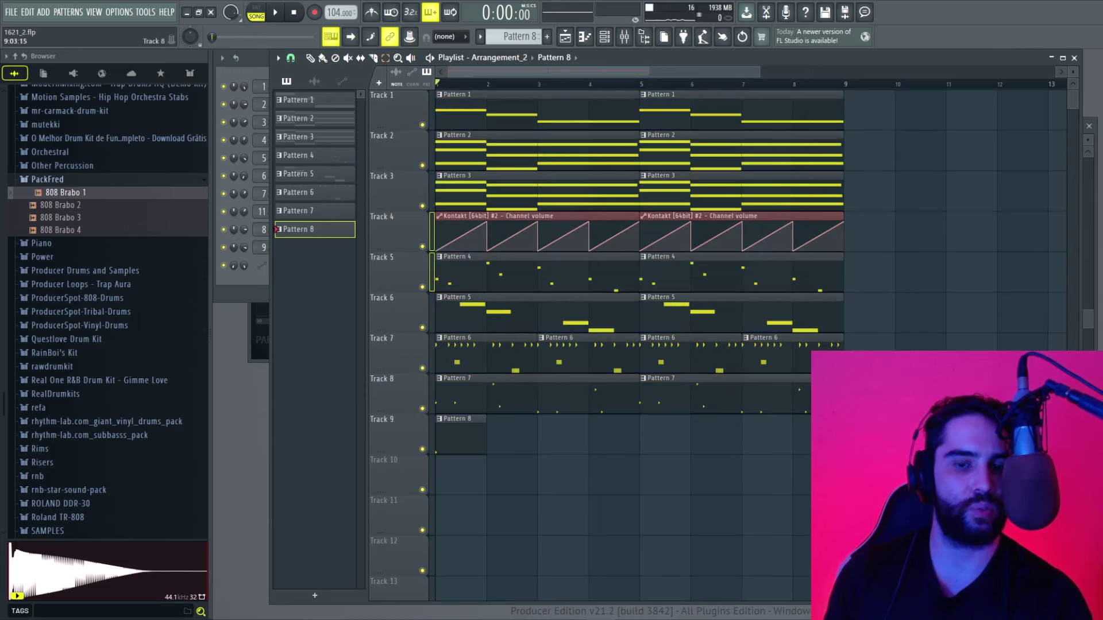
Step: Mute the Pattern 4 clips on Track 5, and play the song with the Pattern 2 and 3 clips temporarily muted
{"action": "mouse_move", "coordinate": [528, 195]}
{"action": "left_mouse_down"}
{"action": "mouse_move", "coordinate": [747, 190]}
{"action": "mouse_move", "coordinate": [460, 147]}
{"action": "left_mouse_up"}
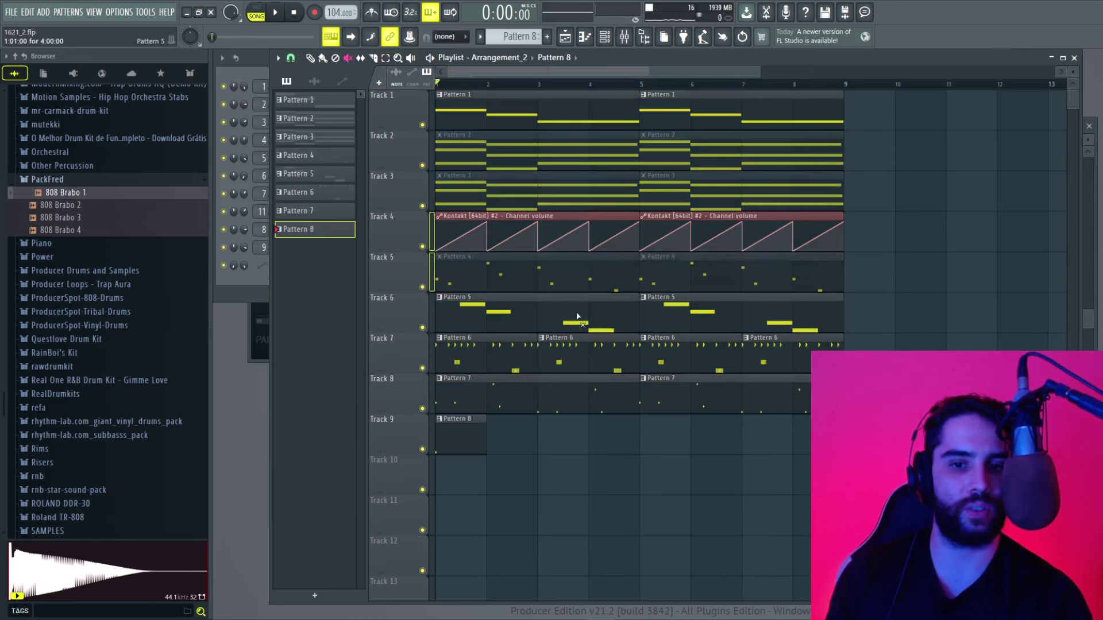
{"action": "key", "text": "space"}
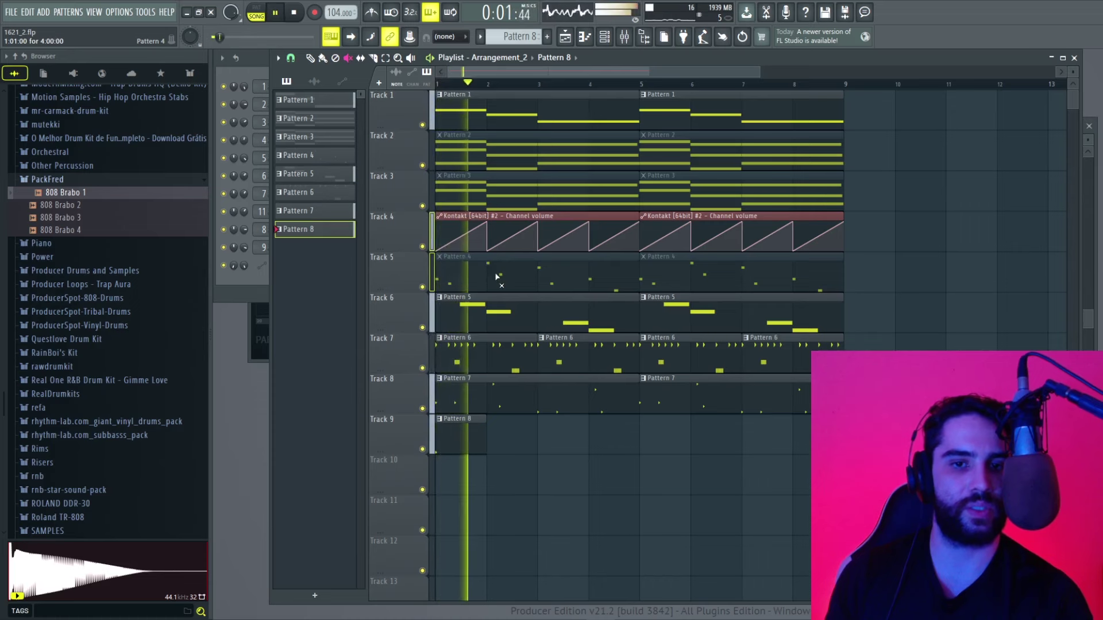
{"action": "key", "text": "space"}
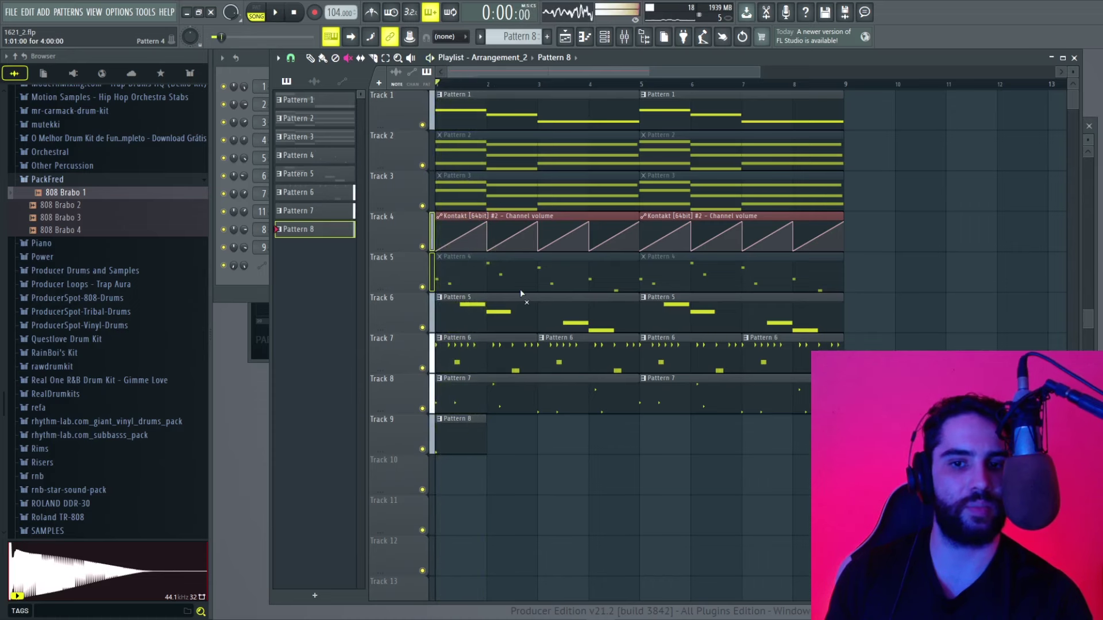
{"action": "left_click", "coordinate": [537, 190]}
{"action": "left_click_drag", "start_coordinate": [540, 160], "coordinate": [765, 155]}
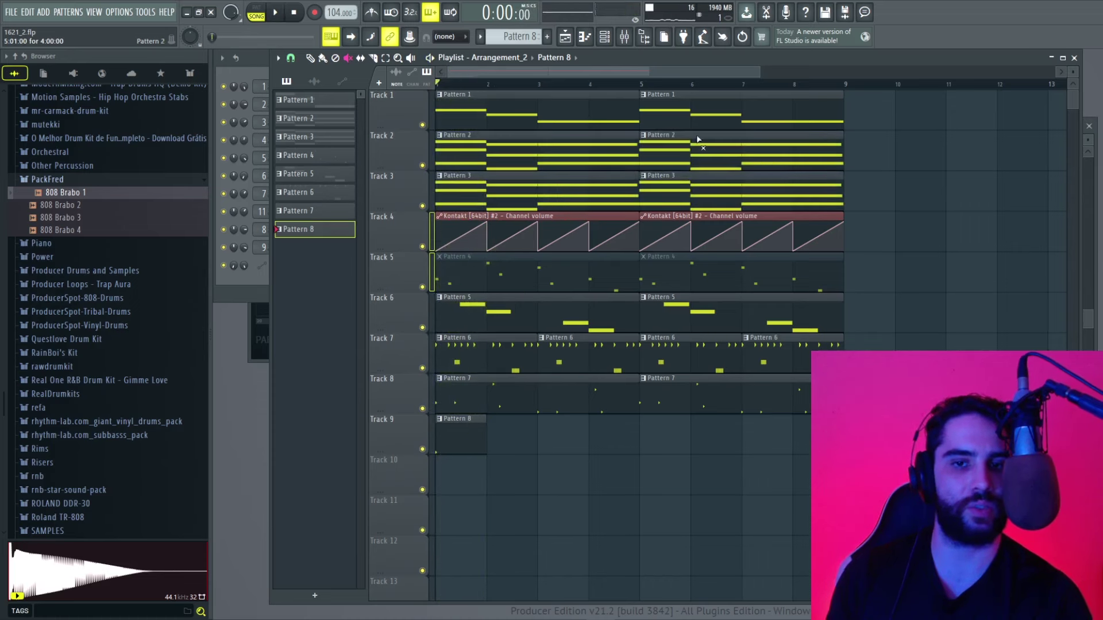
Step: Save the project under its existing file name and play the full arrangement from bar 1
{"action": "left_click", "coordinate": [11, 12]}
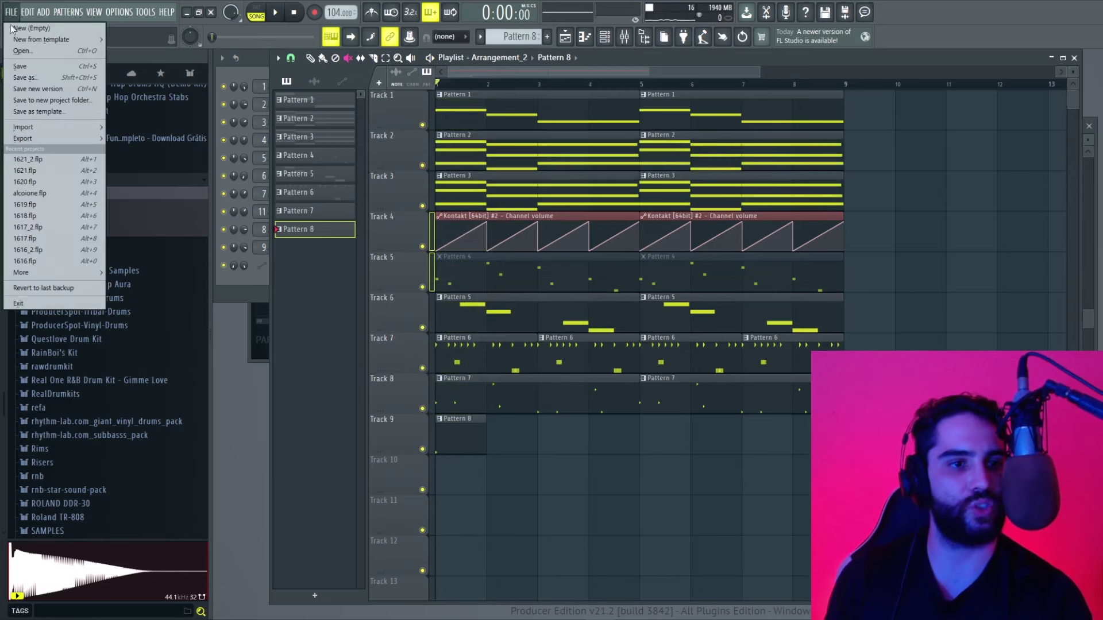
{"action": "left_click", "coordinate": [20, 67]}
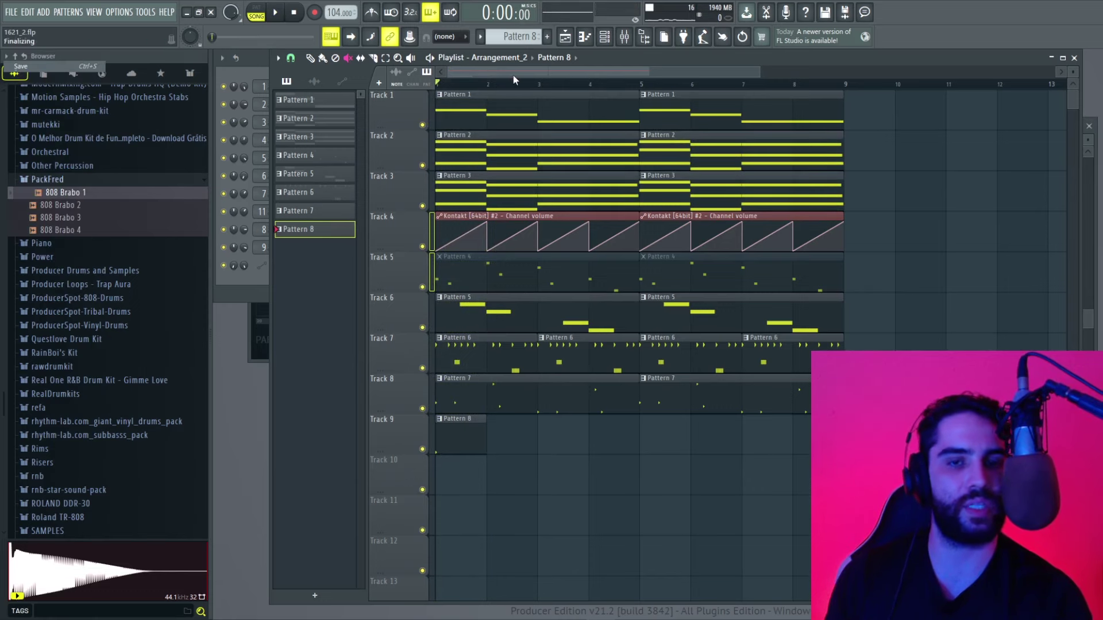
{"action": "left_click", "coordinate": [287, 17]}
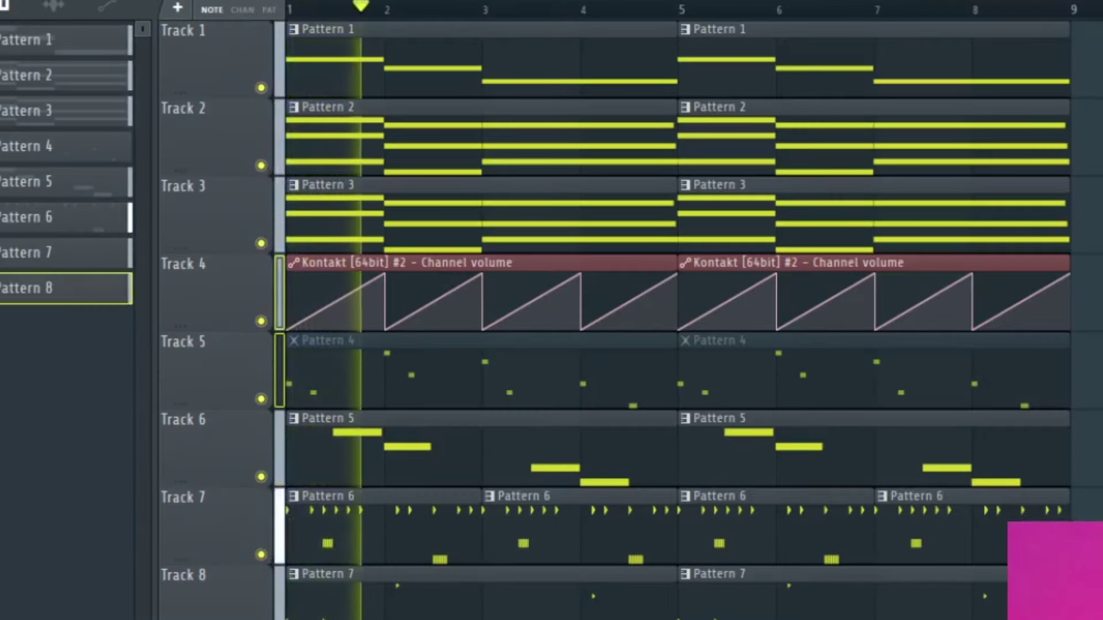